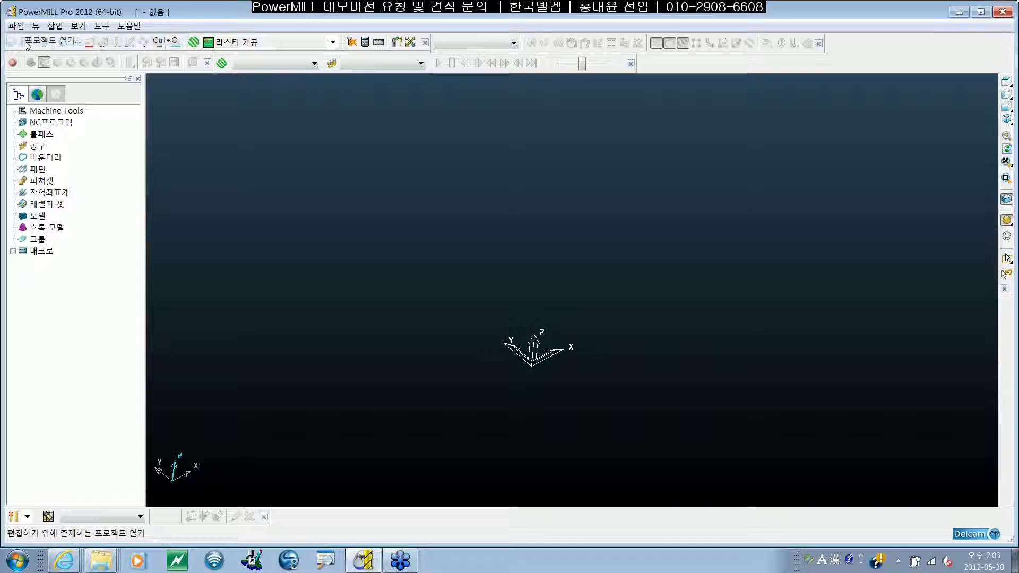
- Open the existing project CornerFinish_start from the Projects folder and dismiss the messages shown while it loads
click(26, 43)
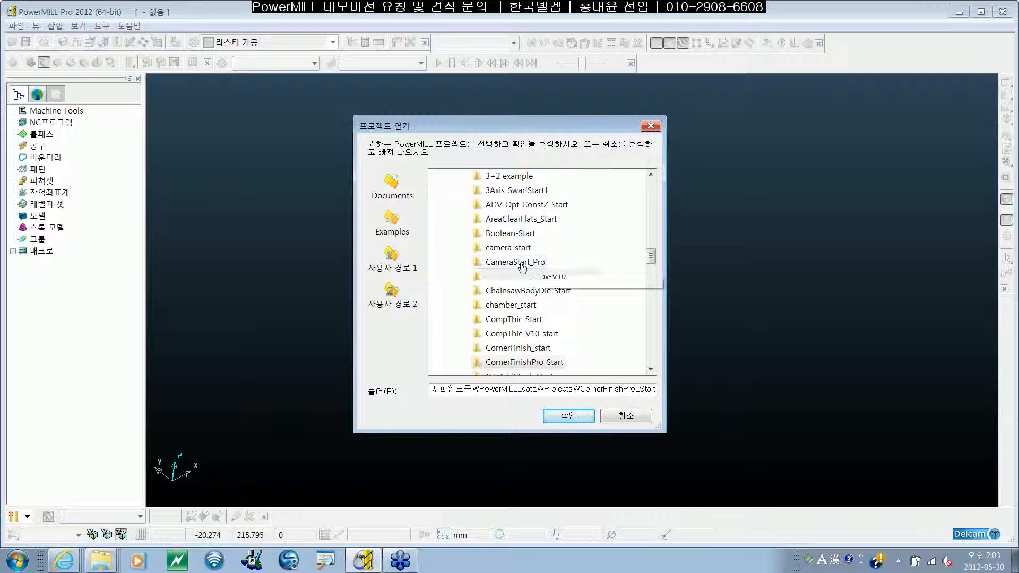
click(392, 295)
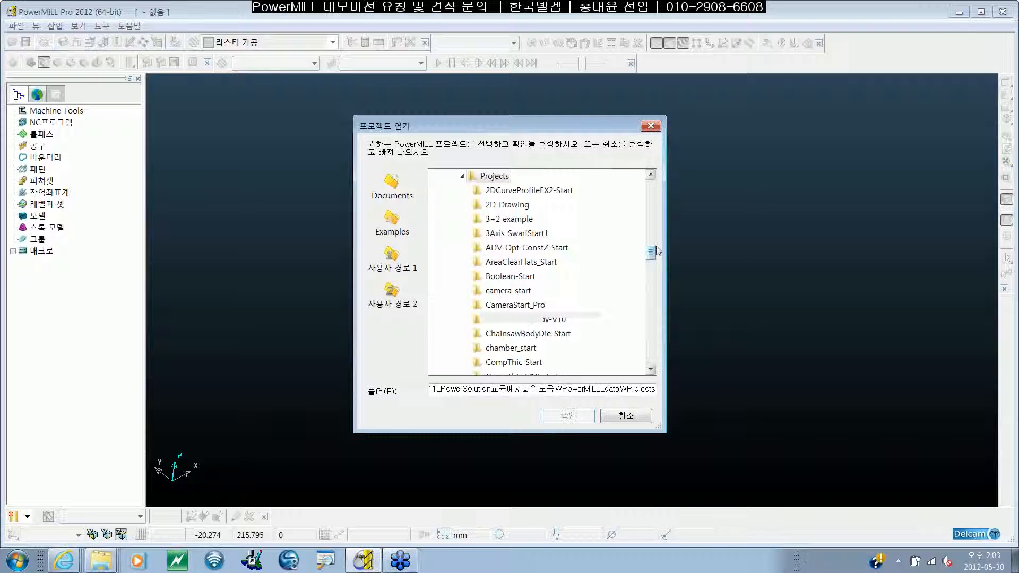
mouse_move(649, 251)
mouse_down()
mouse_move(648, 271)
mouse_move(650, 241)
mouse_up()
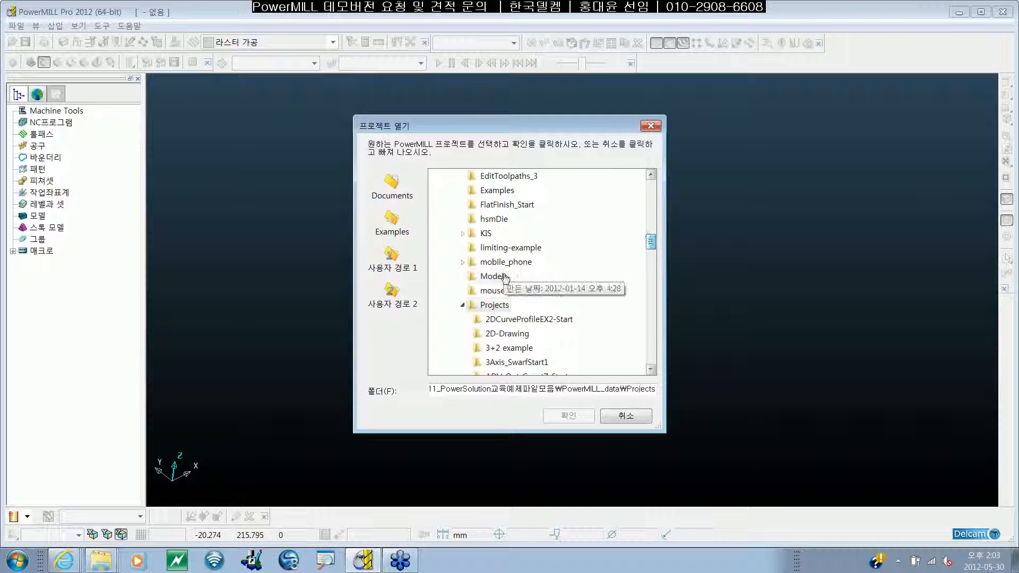
click(511, 348)
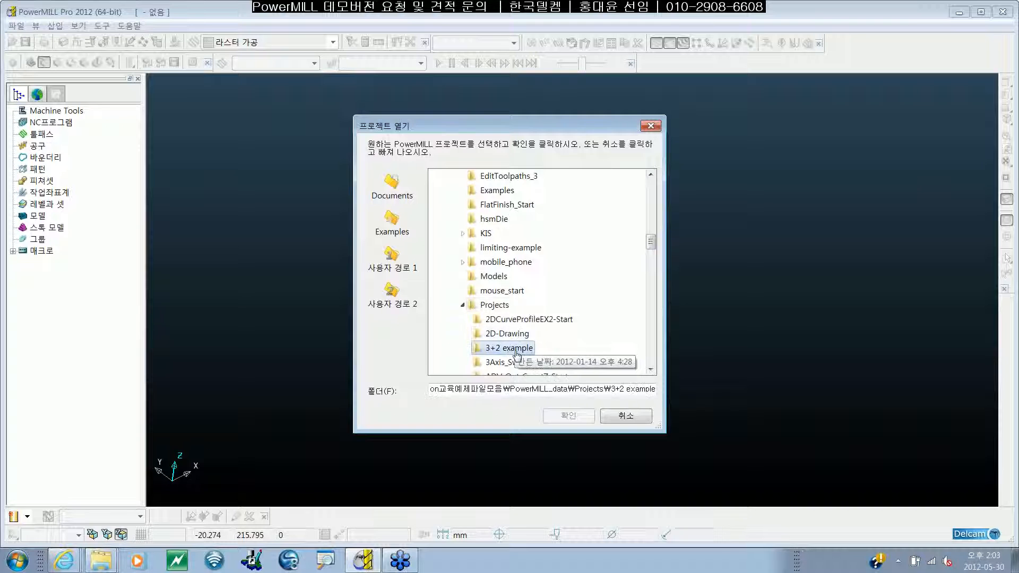
scroll(518, 329, down, 3)
scroll(522, 328, down, 1)
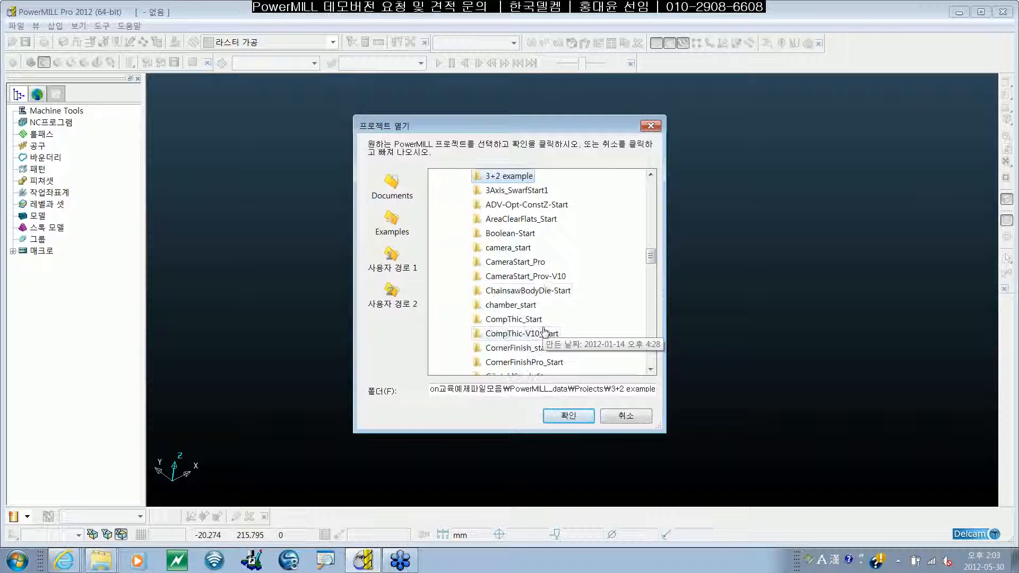
scroll(524, 334, down, 1)
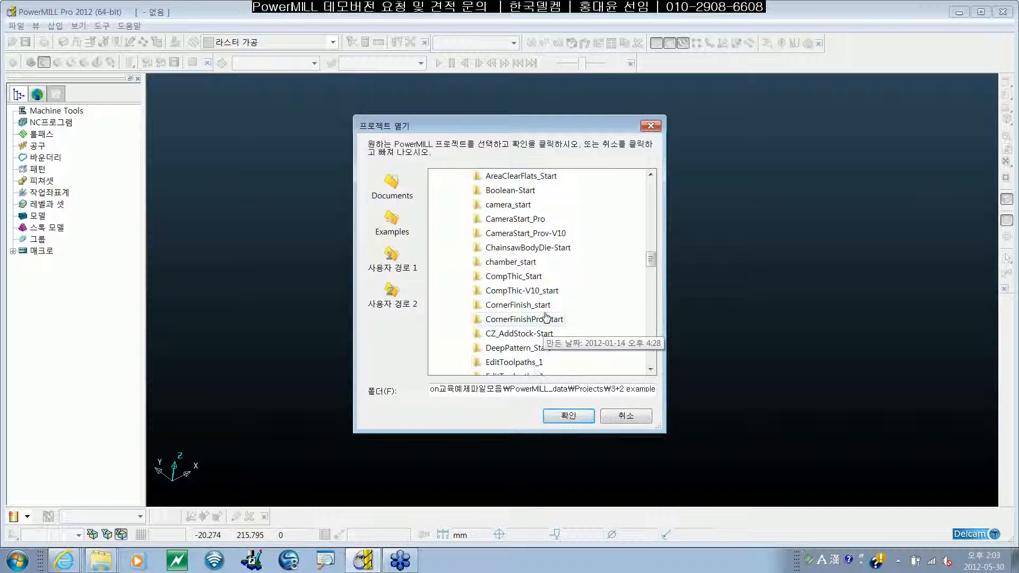
click(519, 305)
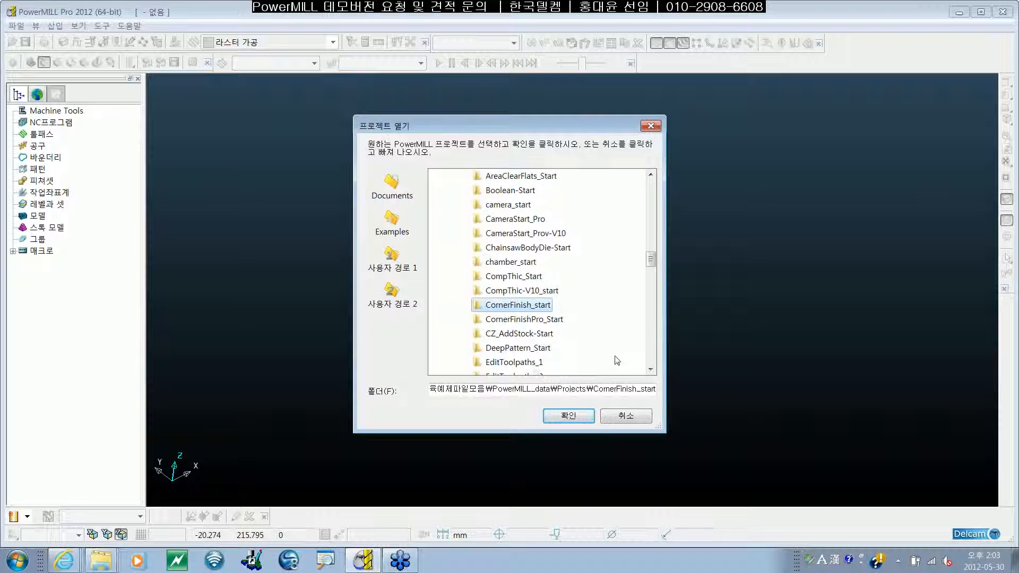
click(581, 413)
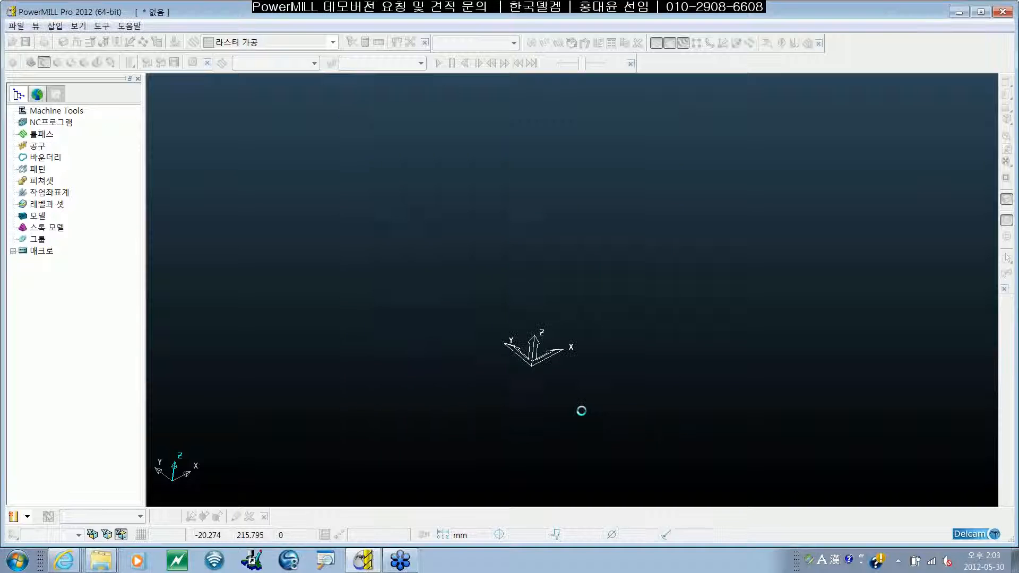
click(773, 369)
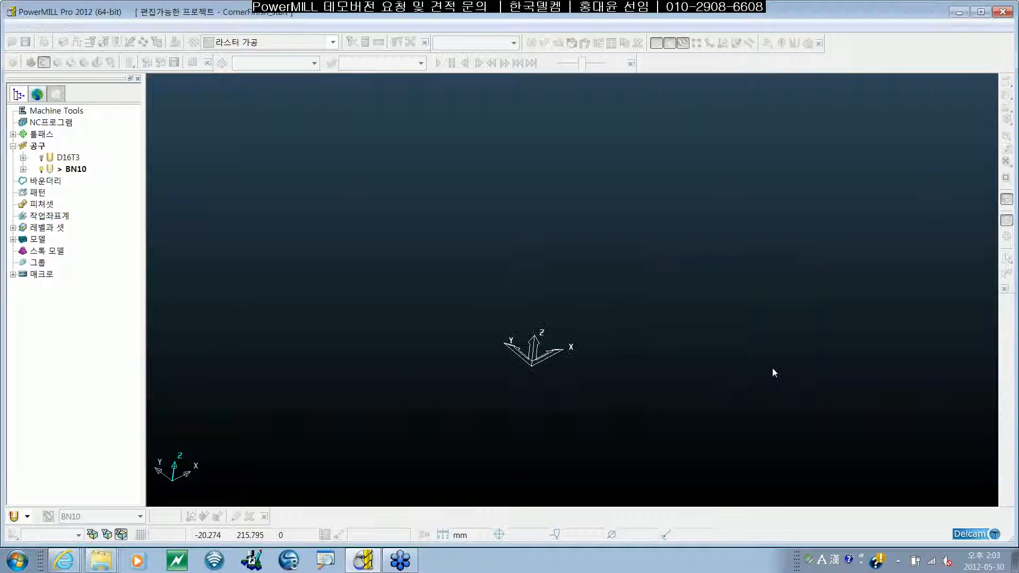
click(902, 403)
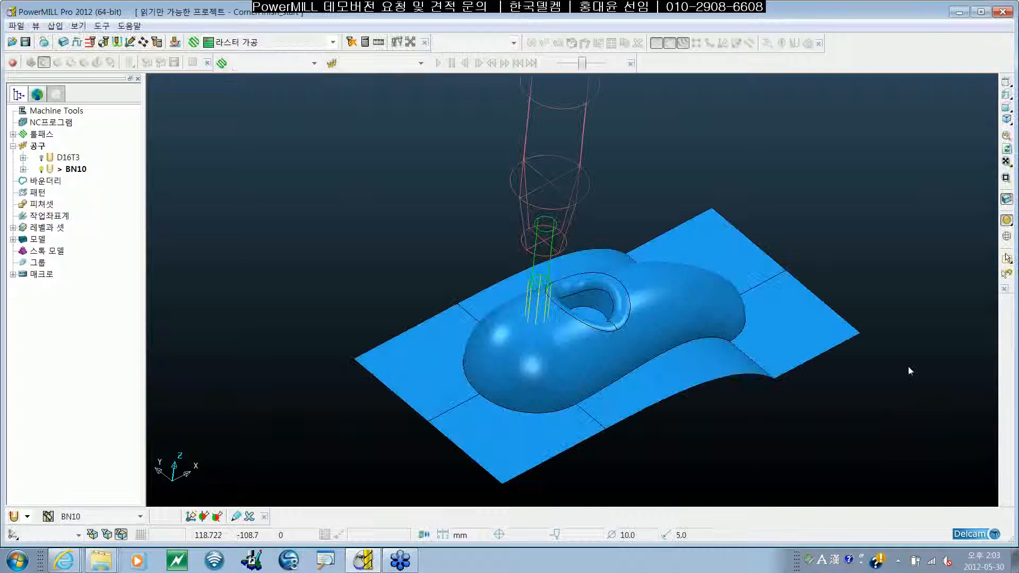
- List the project's existing toolpaths and examine the part from isometric and tilted viewpoints
click(1006, 120)
middle_drag(963, 224, 896, 341)
click(1006, 120)
double_click(41, 135)
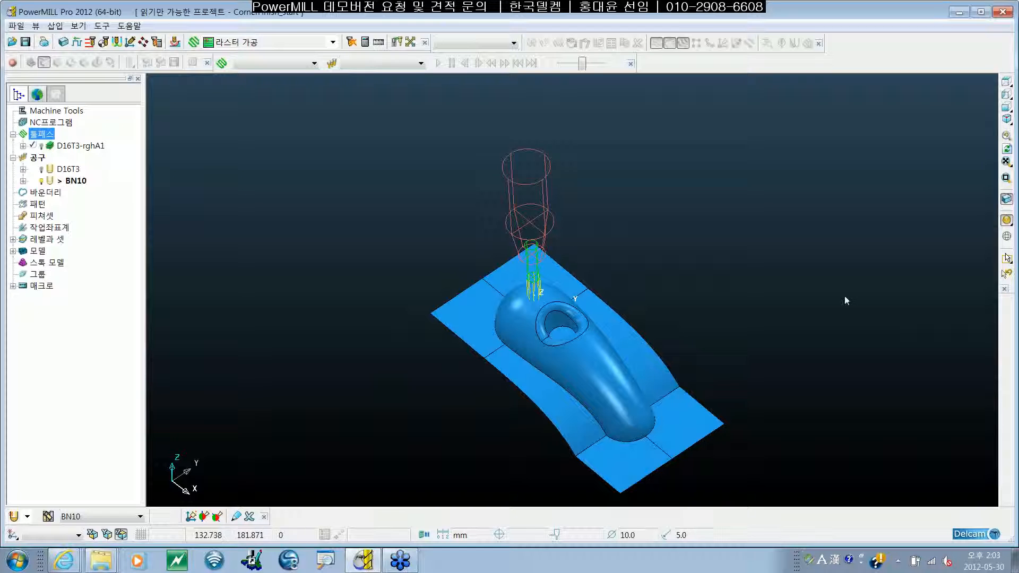
shift+middle_drag(790, 309, 554, 339)
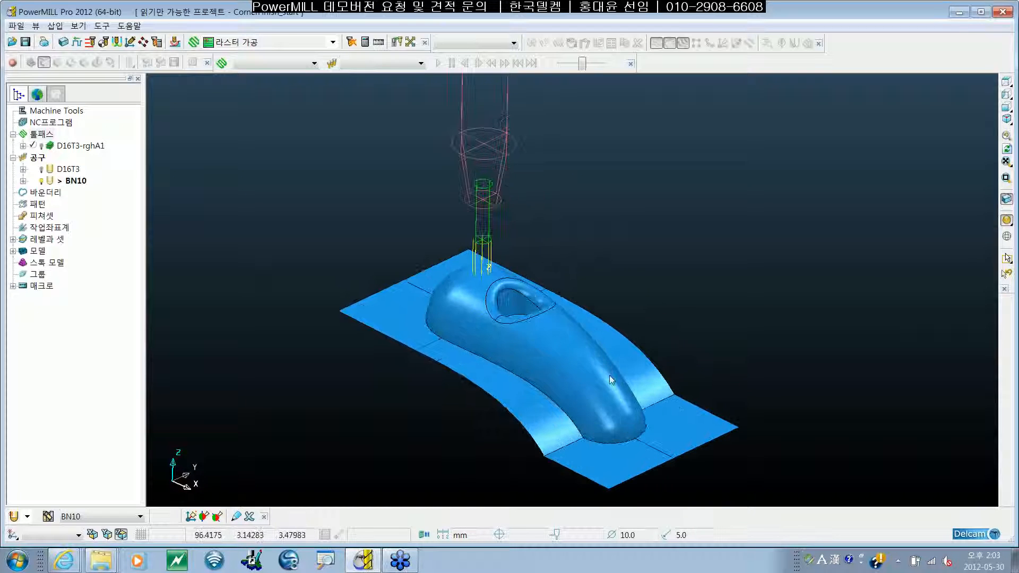
shift+middle_drag(609, 374, 621, 322)
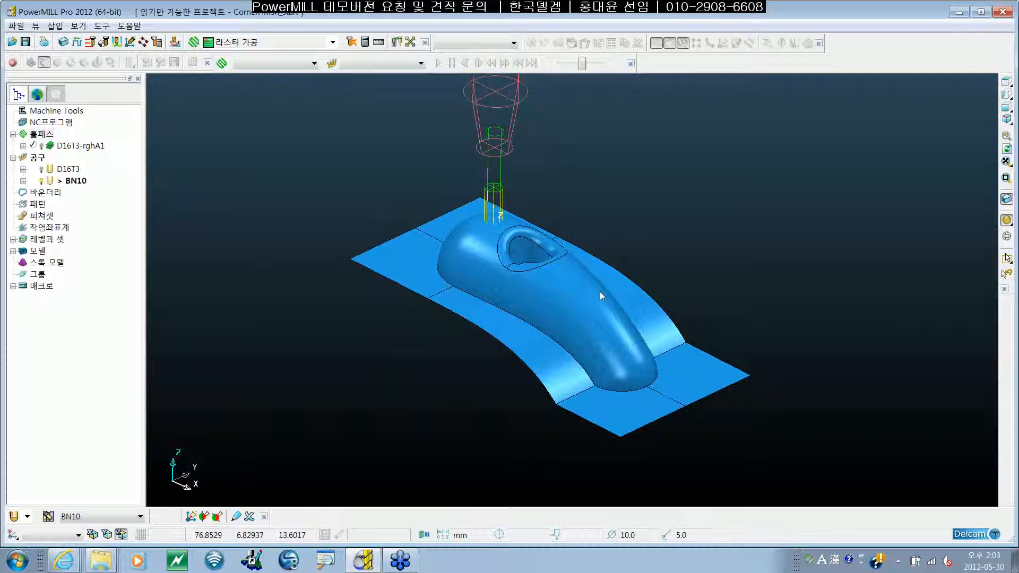
middle_drag(574, 284, 581, 307)
shift+middle_drag(681, 313, 673, 330)
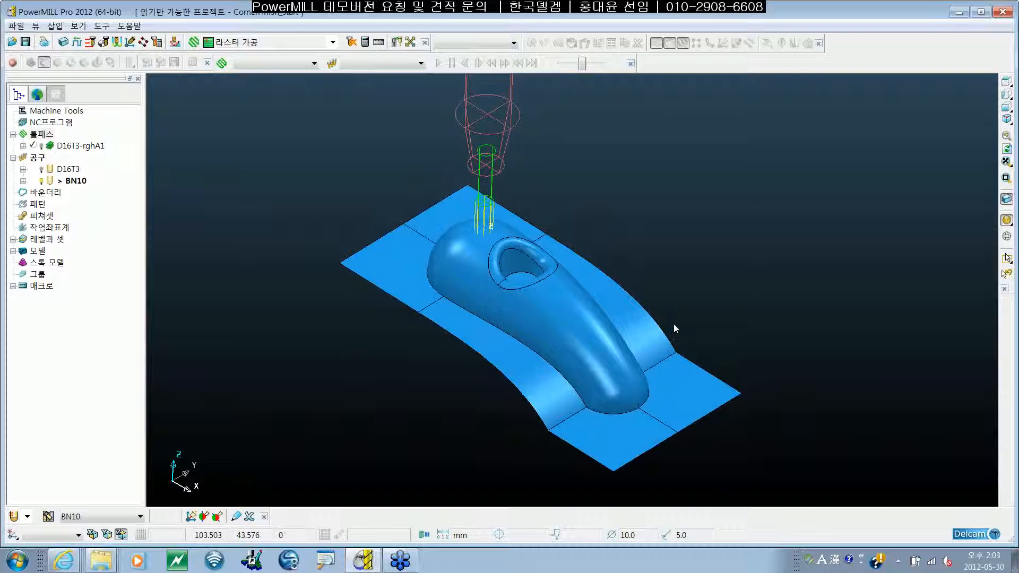
- Calculate a box block from the model with tolerance 0.1 and expansion 0.0, and accept it
click(1003, 201)
mouse_move(676, 237)
shift+middle_down()
mouse_move(674, 249)
mouse_move(675, 231)
shift+middle_up()
click(64, 42)
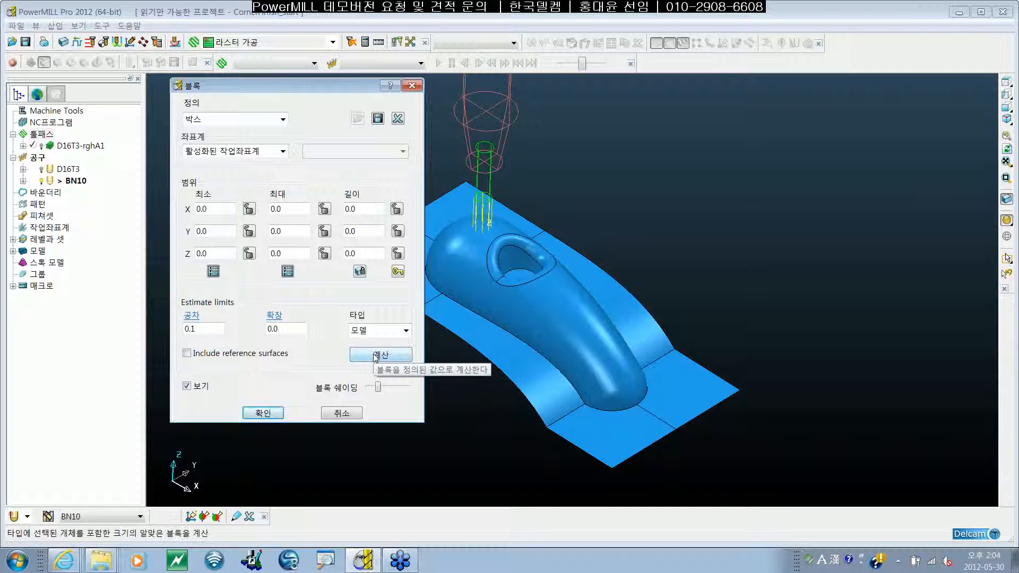
click(376, 355)
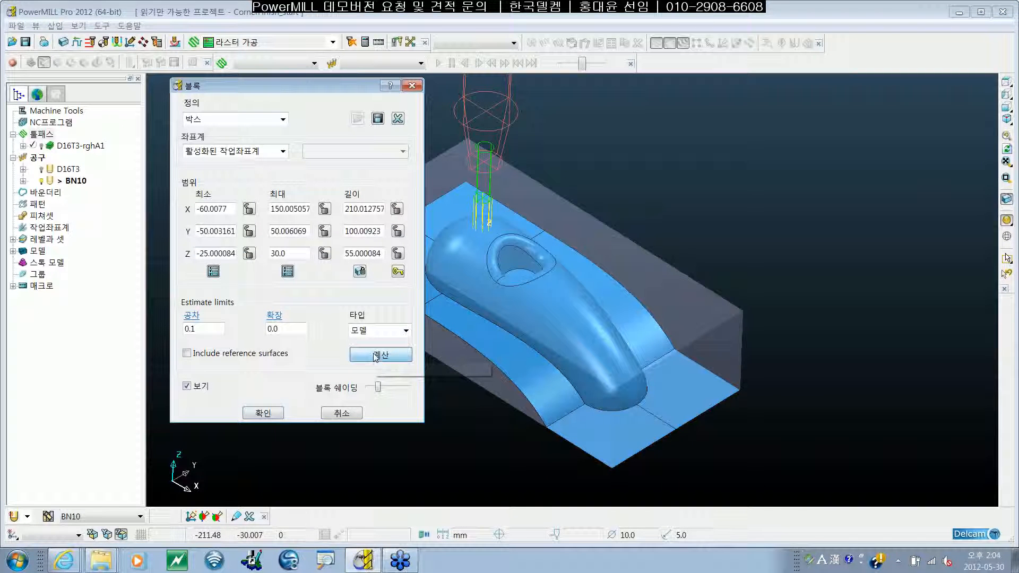
click(263, 413)
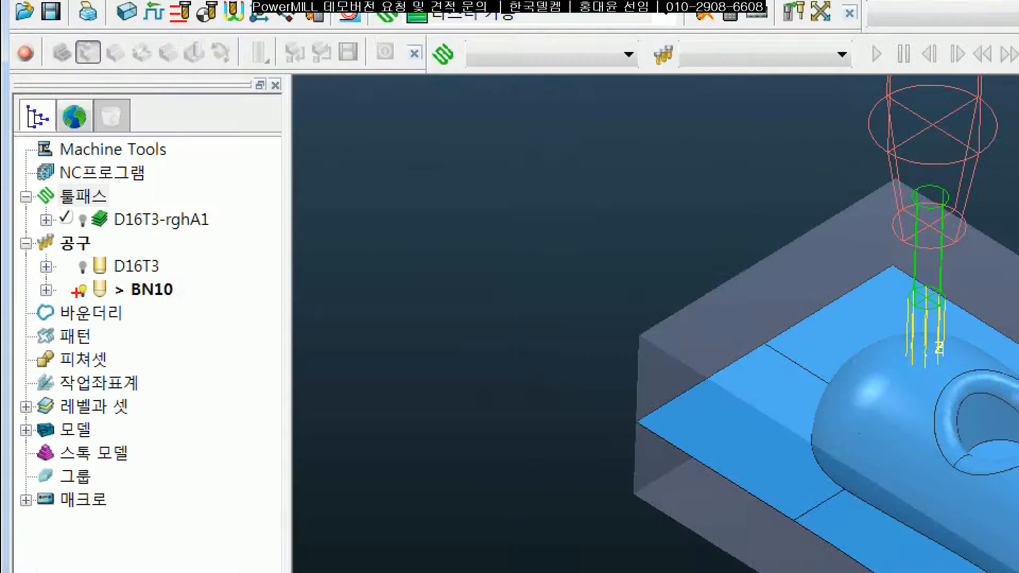
drag(27, 281, 190, 277)
drag(38, 294, 202, 295)
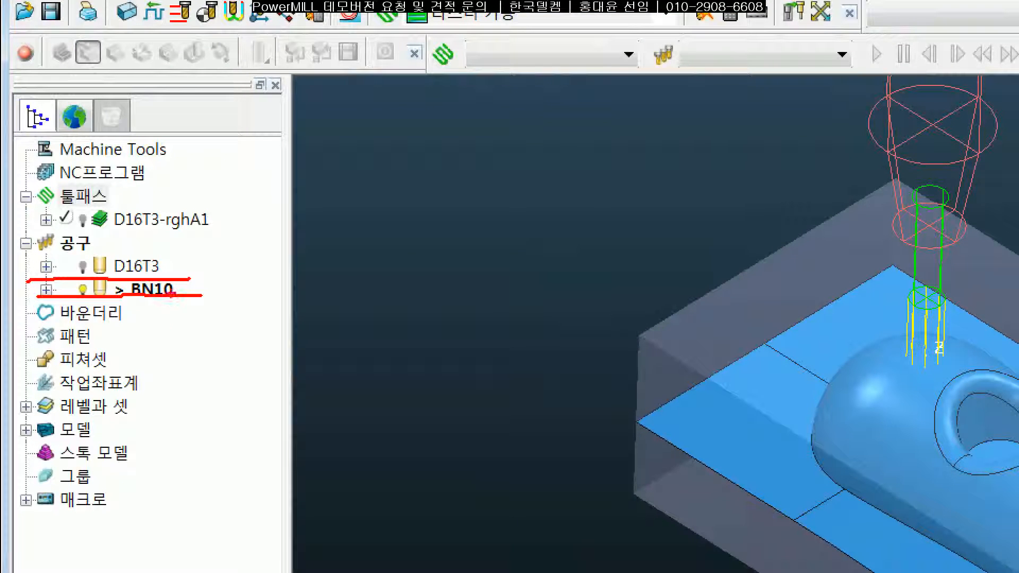
drag(177, 289, 210, 281)
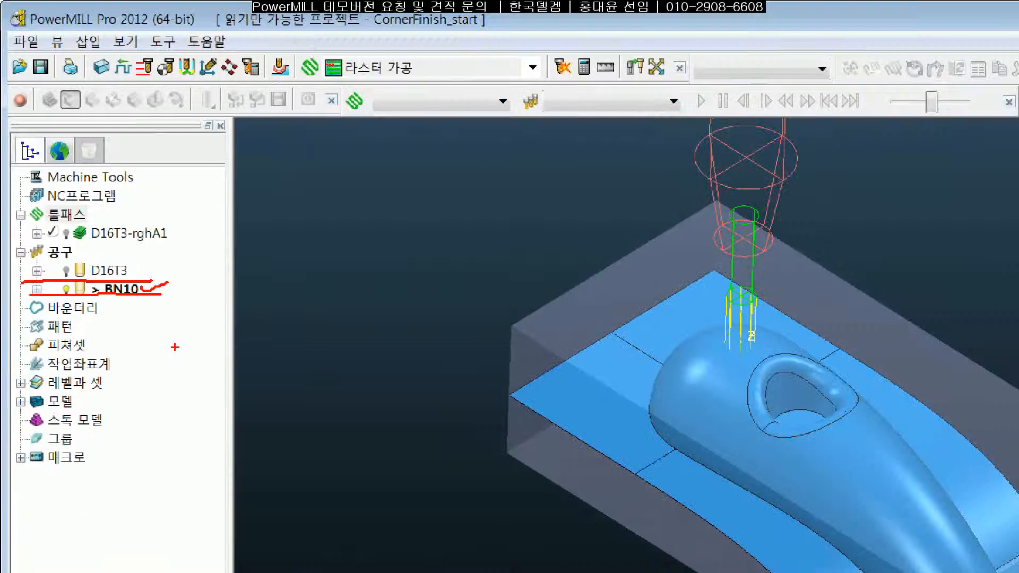
key(Escape)
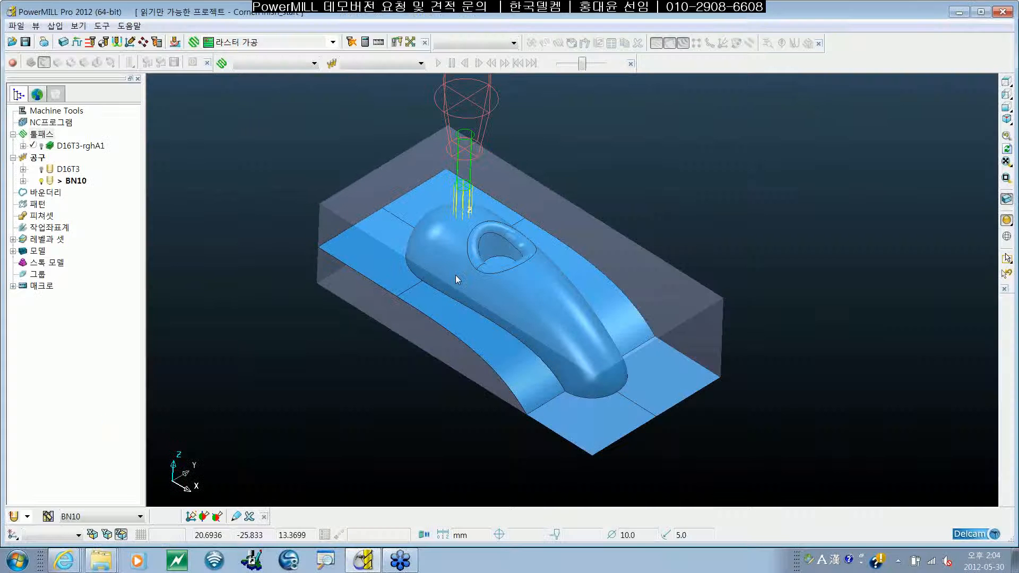
shift+middle_drag(728, 440, 737, 450)
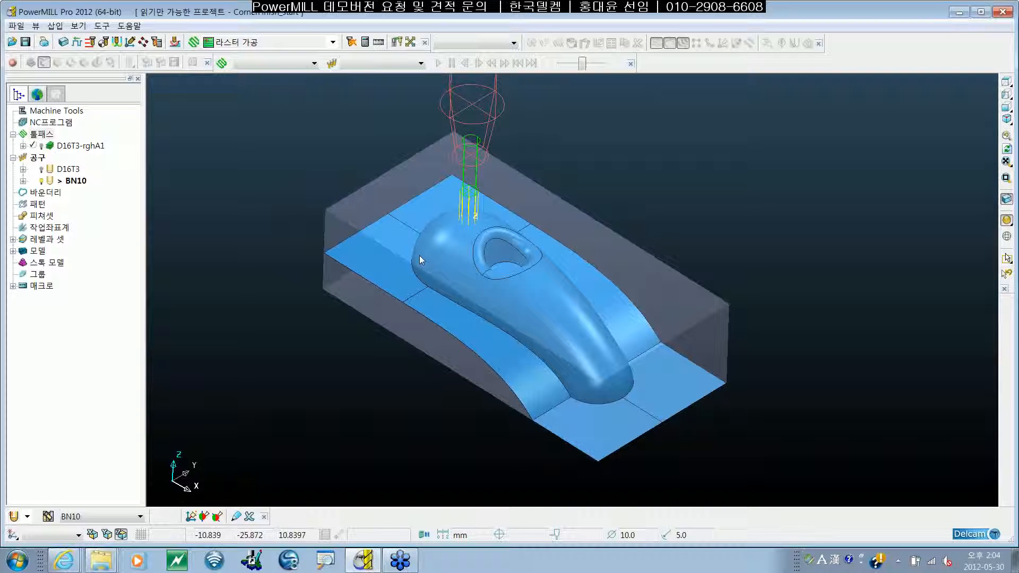
- Create a corner pencil finishing (코너 펜슬 가공) toolpath from the finishing strategies and name it 펜슬
click(194, 44)
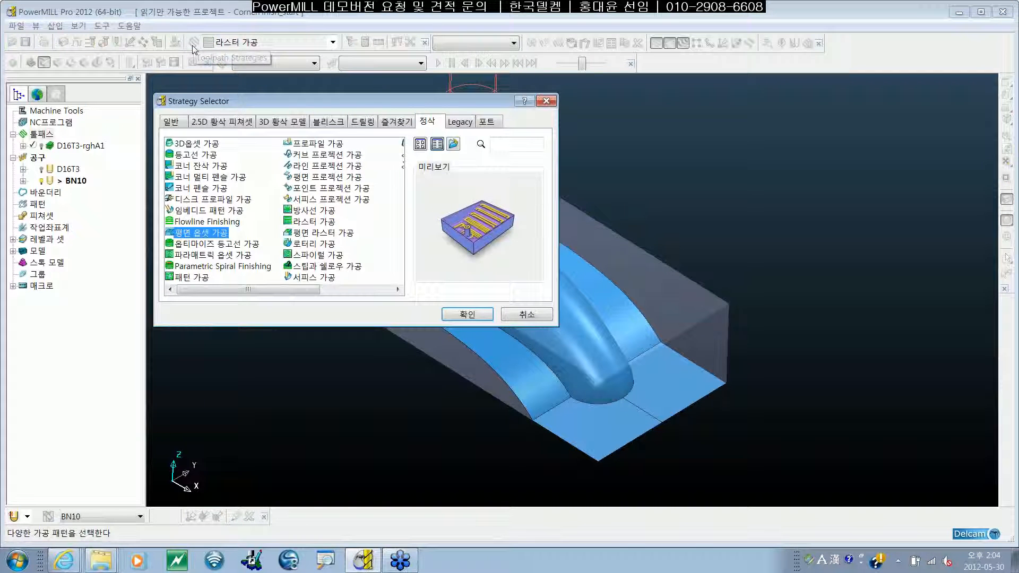
drag(250, 106, 277, 119)
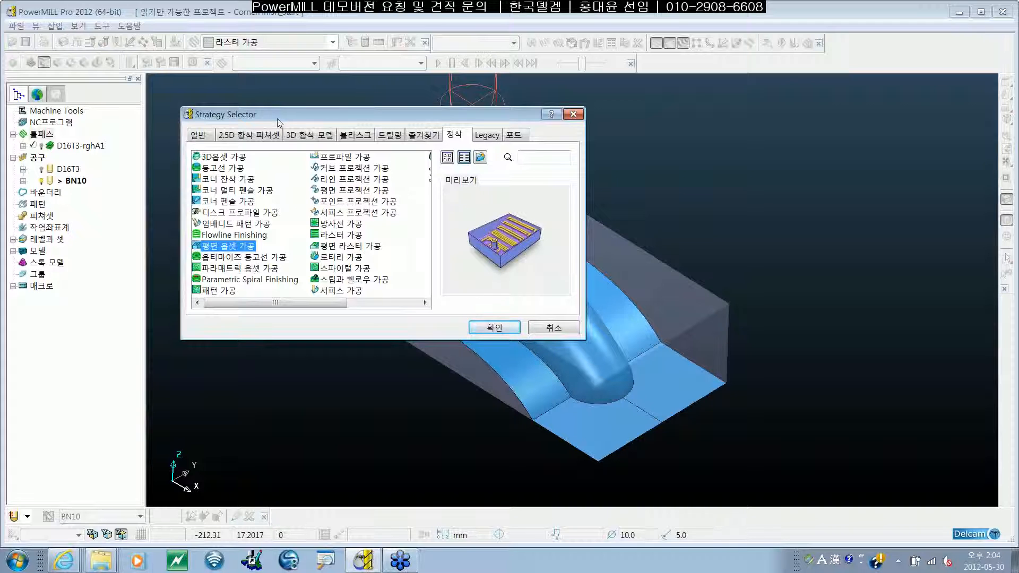
click(235, 179)
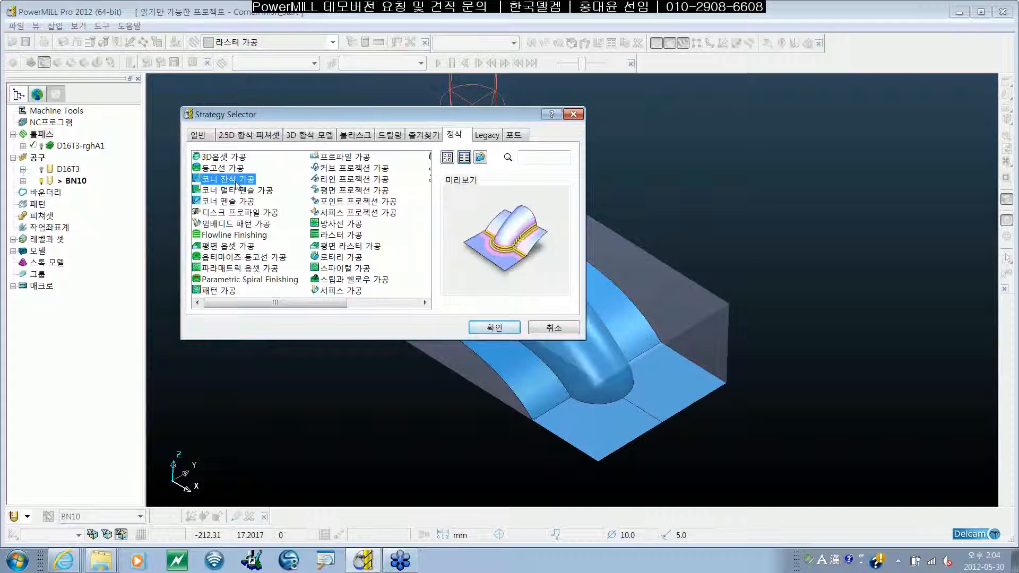
click(233, 199)
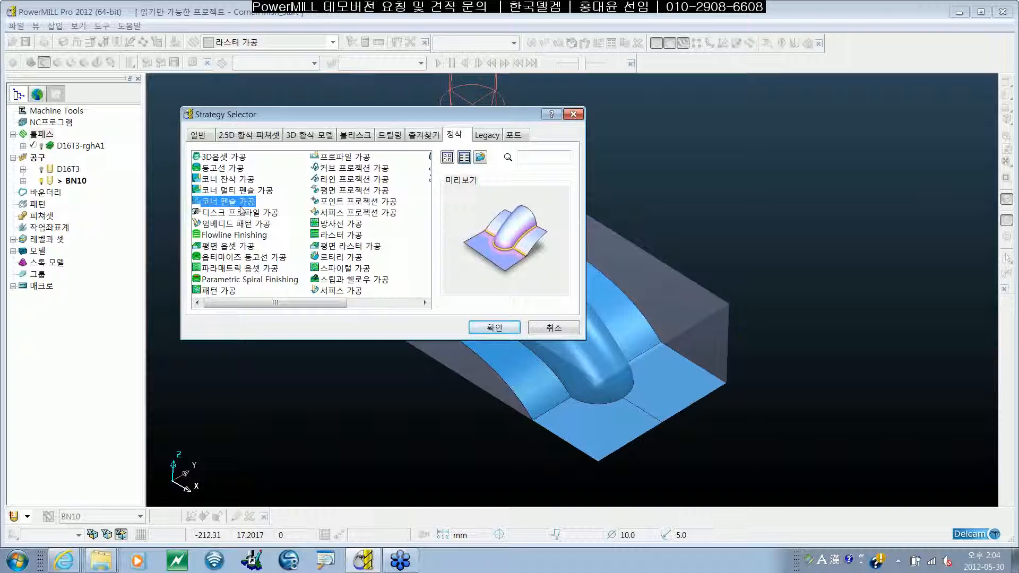
click(482, 328)
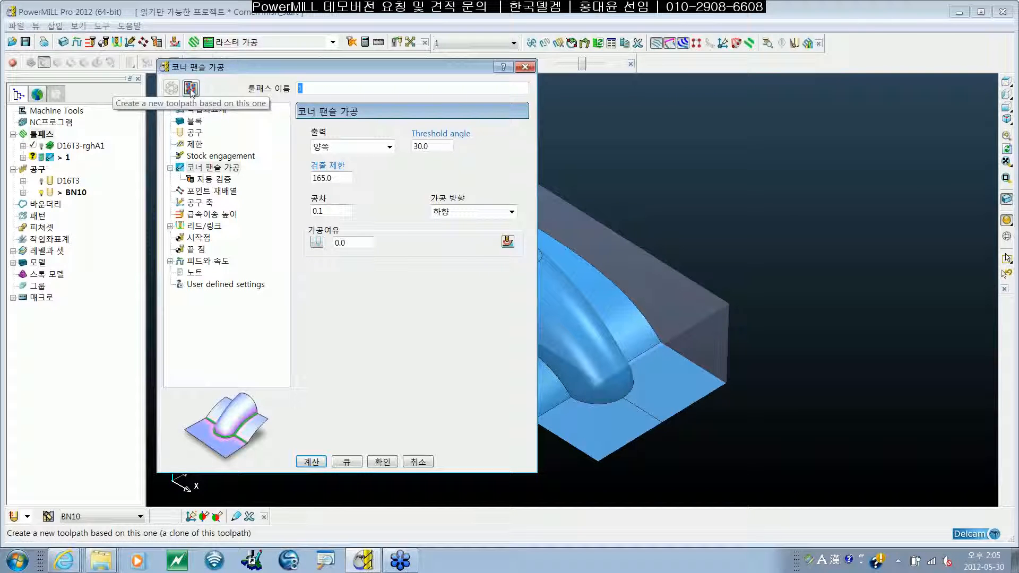
key(BackSpace)
text(펜슬)
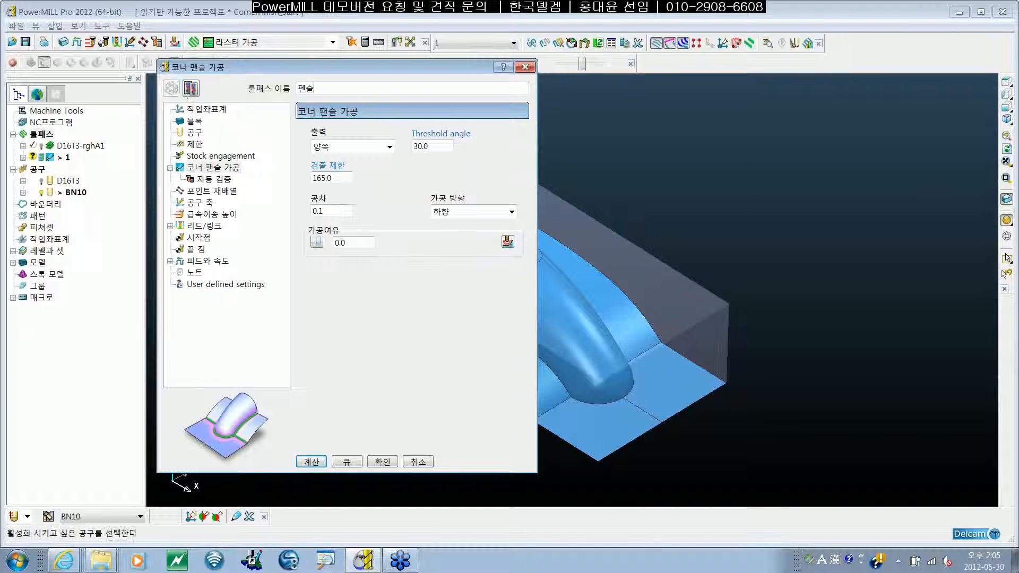
- Review the block definition and the BN10 ball nosed tool settings of the 펜슬 toolpath
click(195, 122)
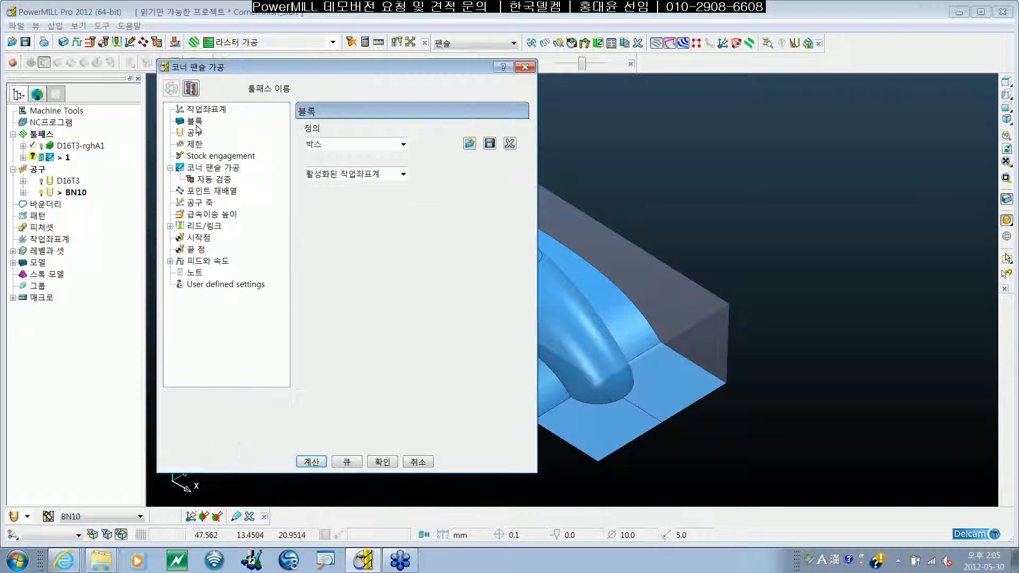
click(194, 133)
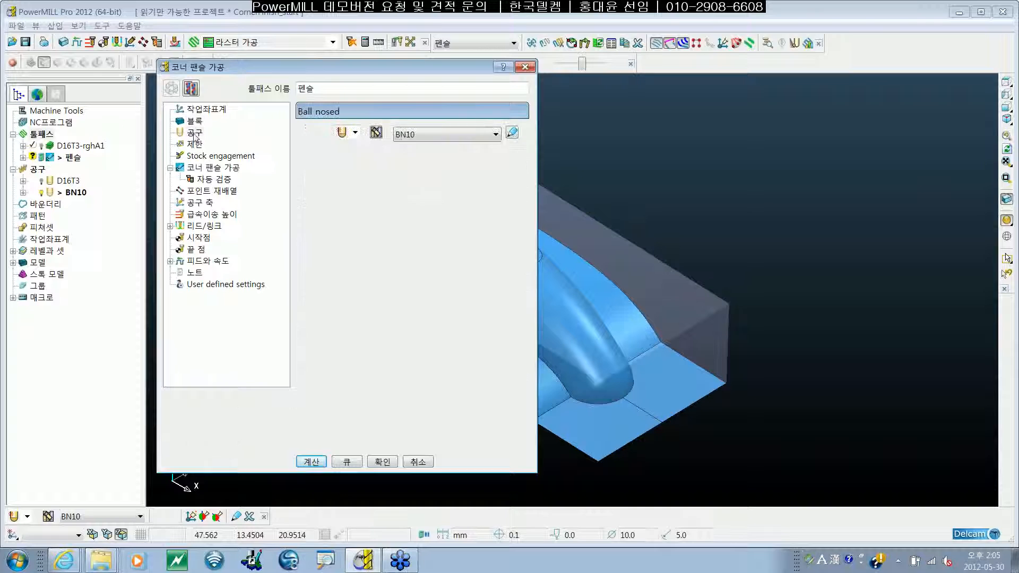
click(602, 272)
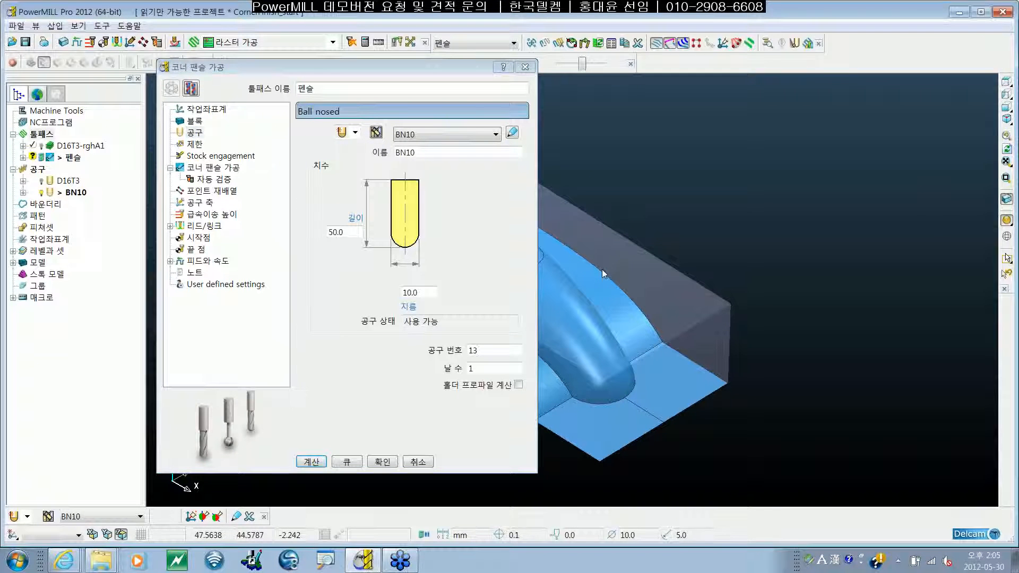
shift+middle_drag(602, 269, 761, 277)
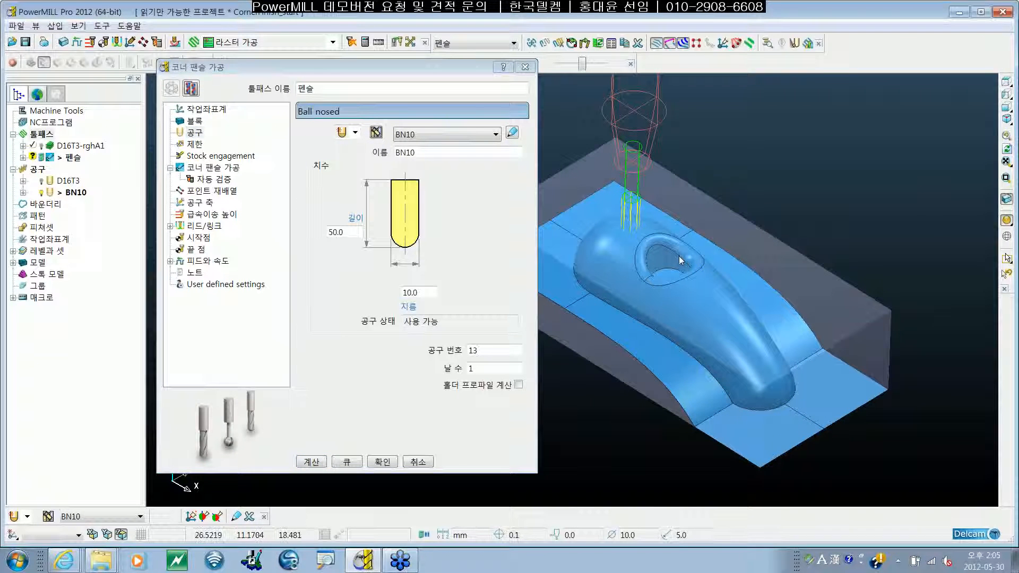
- Calculate the toolpath's rapid move heights using a planar safe area with rapid and plunge clearances of 5.0
click(214, 215)
click(490, 351)
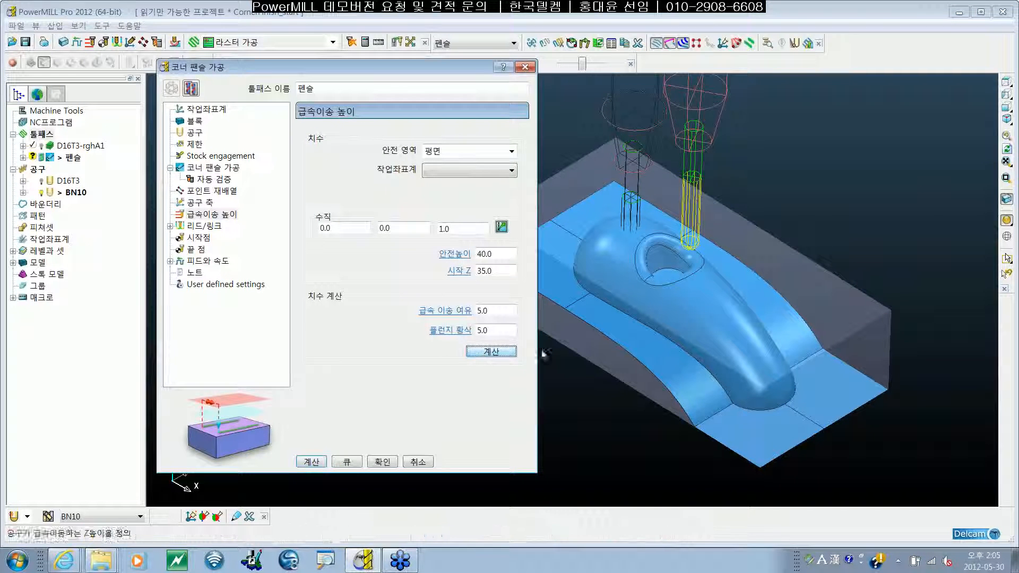
shift+middle_drag(814, 368, 795, 374)
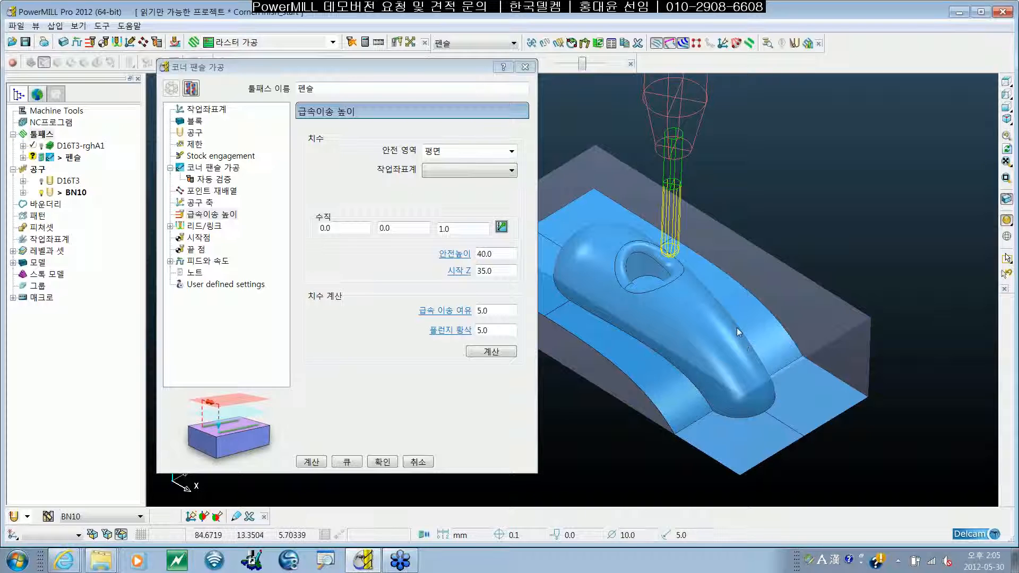
shift+middle_drag(706, 310, 735, 304)
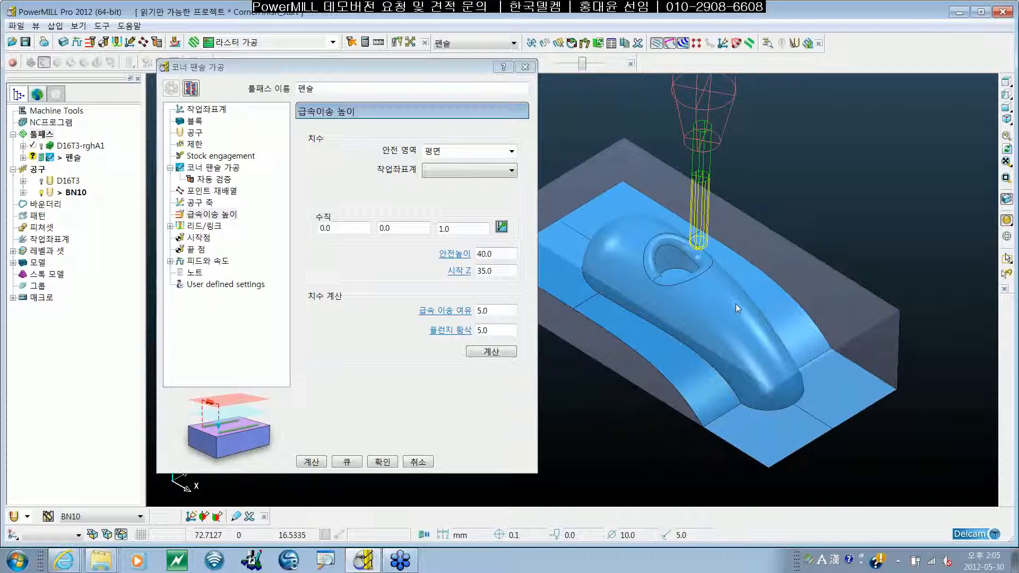
- Set the corner pencil finishing output of the 펜슬 toolpath to 쉘로우 (shallow) and calculate it
click(226, 168)
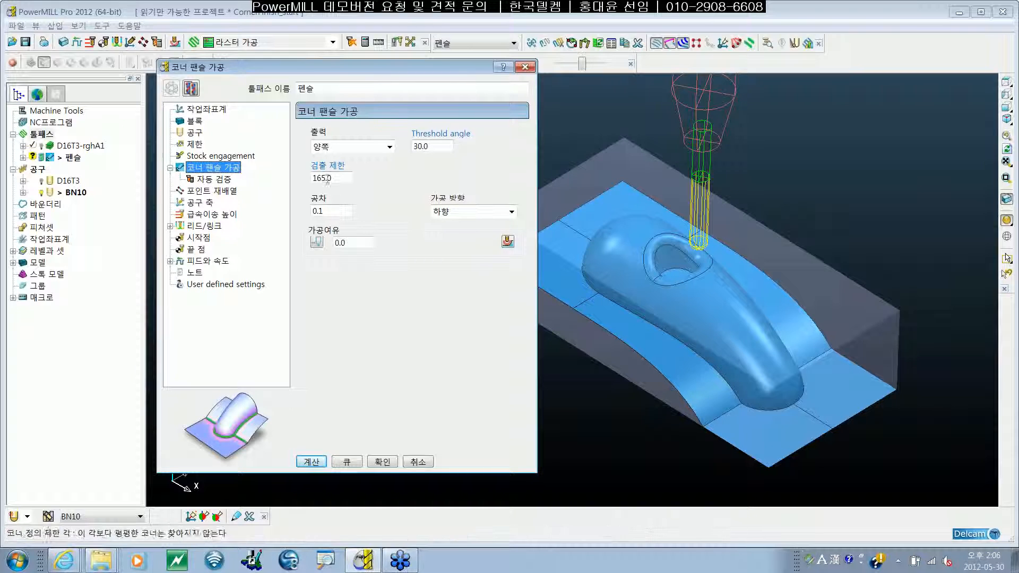
click(390, 147)
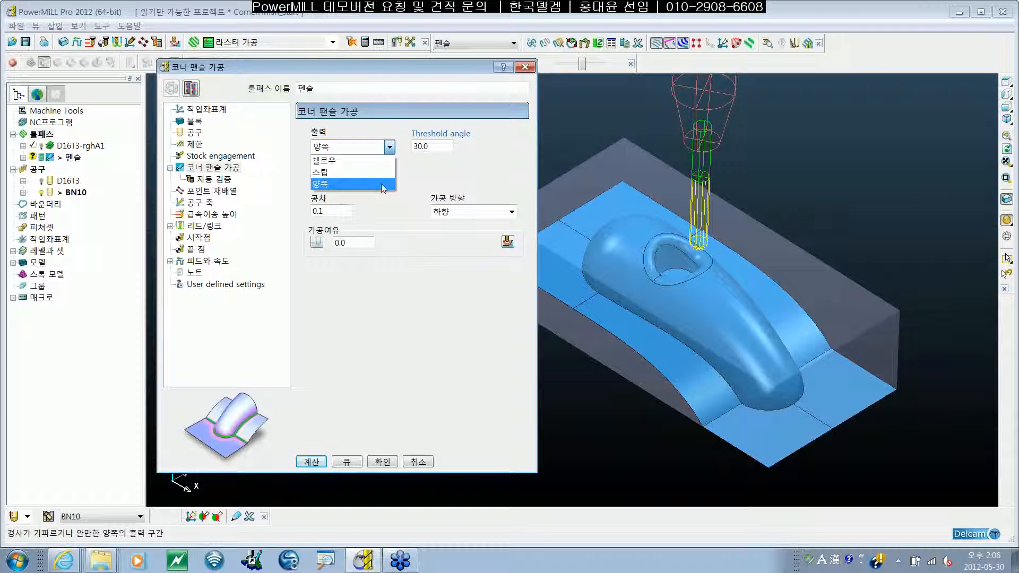
click(381, 161)
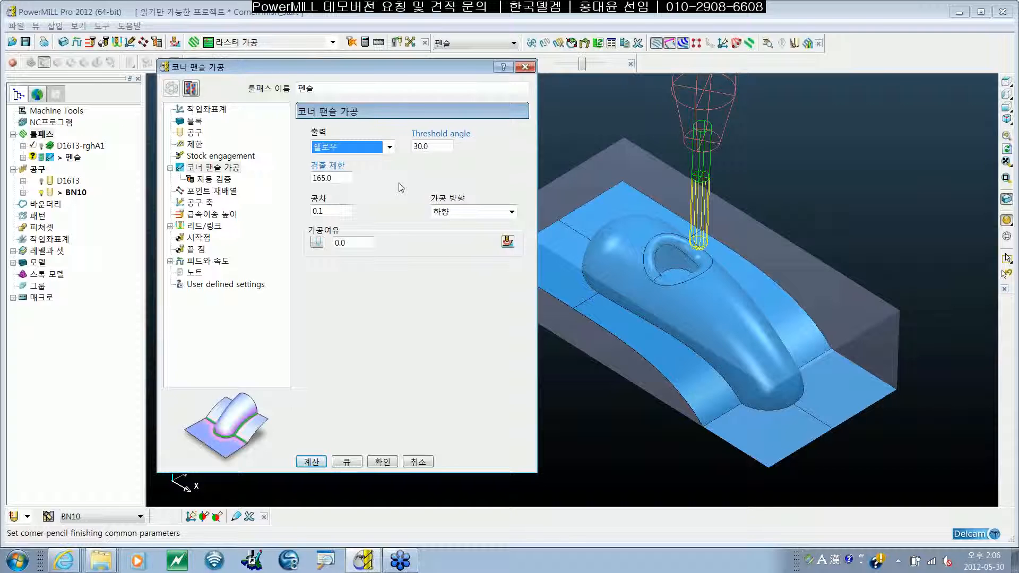
click(437, 147)
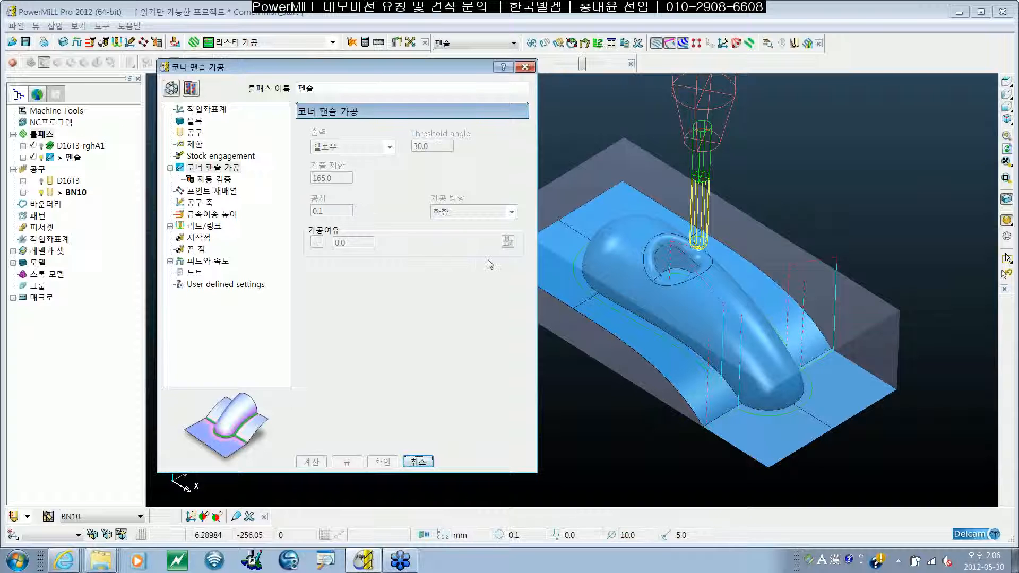
- Examine the calculated shallow pencil passes along the base, side and hole corners of the model
middle_drag(878, 374, 799, 385)
drag(415, 69, 328, 62)
middle_drag(505, 194, 509, 201)
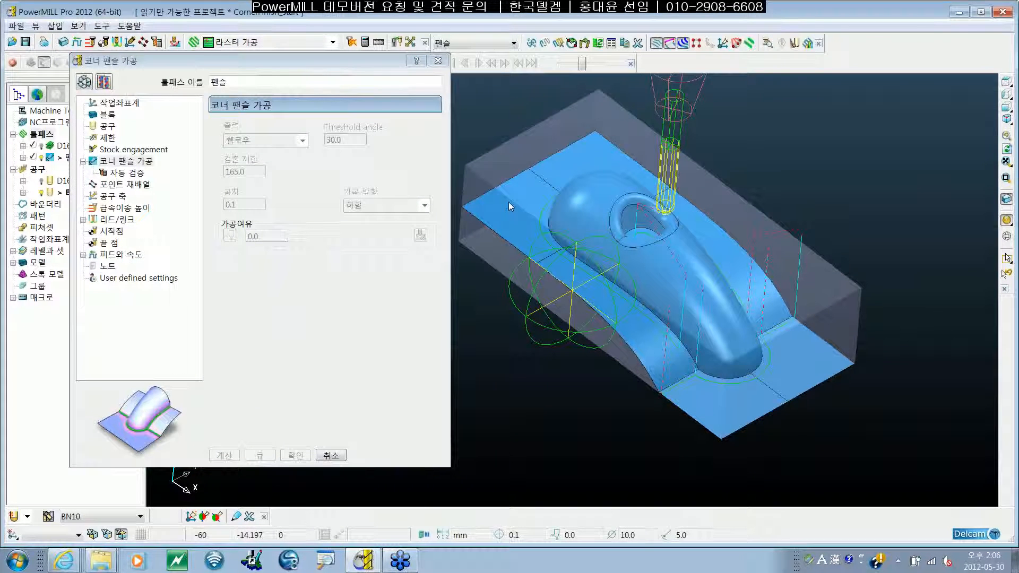
scroll(596, 244, up, 4)
scroll(763, 246, down, 1)
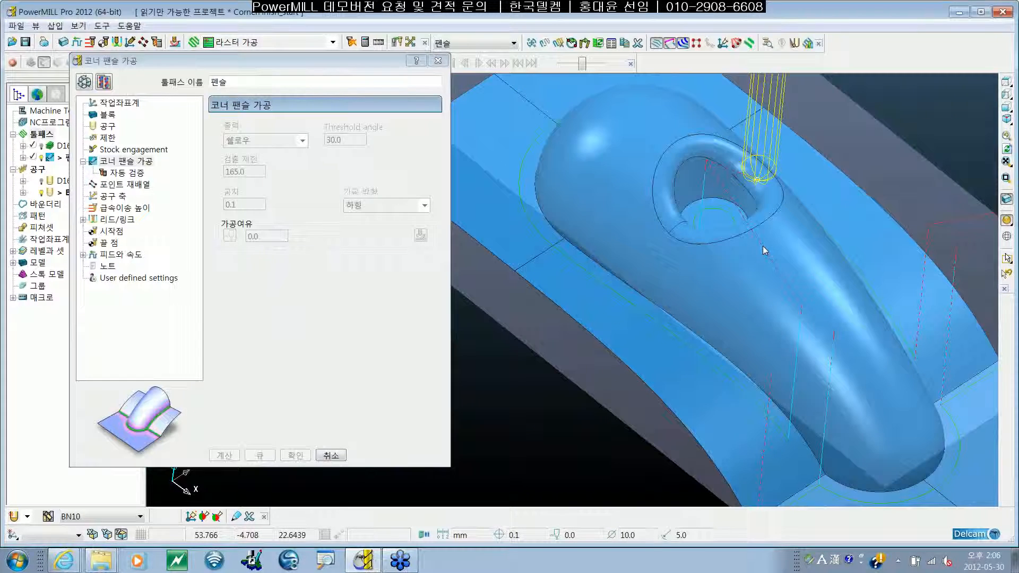
scroll(762, 246, down, 2)
mouse_move(823, 270)
shift+middle_down()
mouse_move(767, 272)
mouse_move(768, 259)
shift+middle_up()
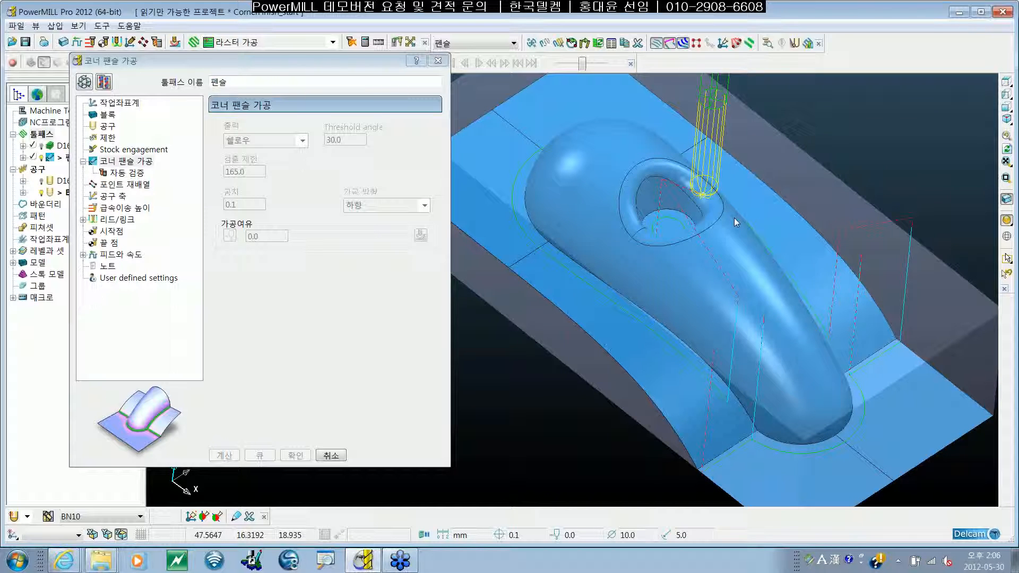
middle_drag(733, 218, 746, 250)
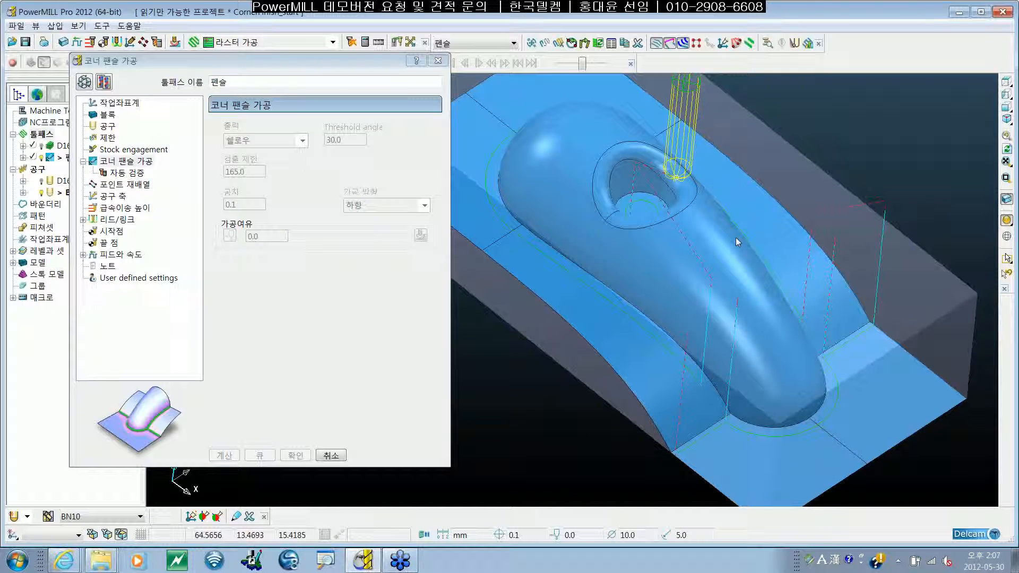
middle_drag(723, 235, 742, 246)
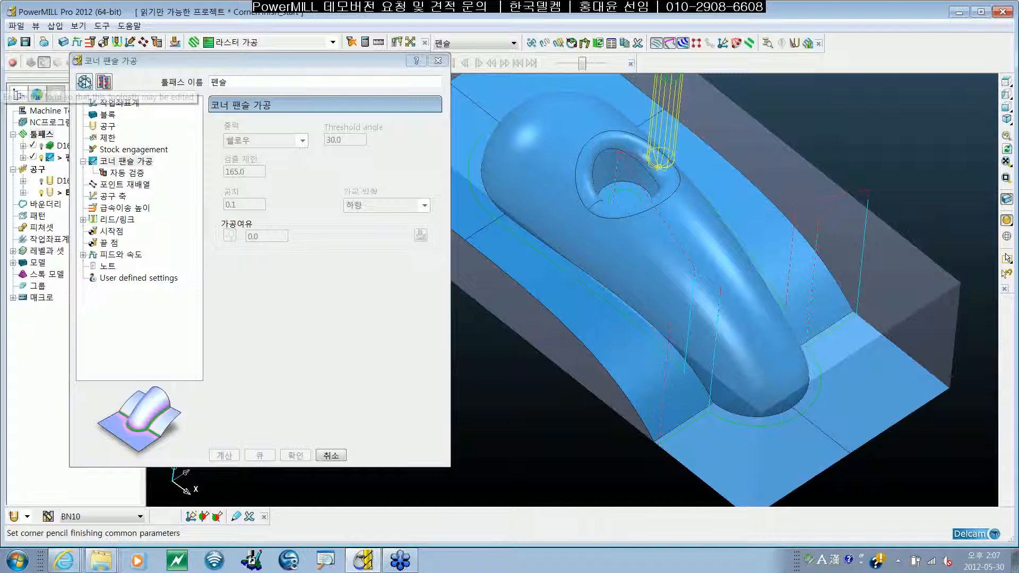
- Recalculate the 펜슬 toolpath with a threshold angle of 90 and inspect the passes along the model's base
click(84, 81)
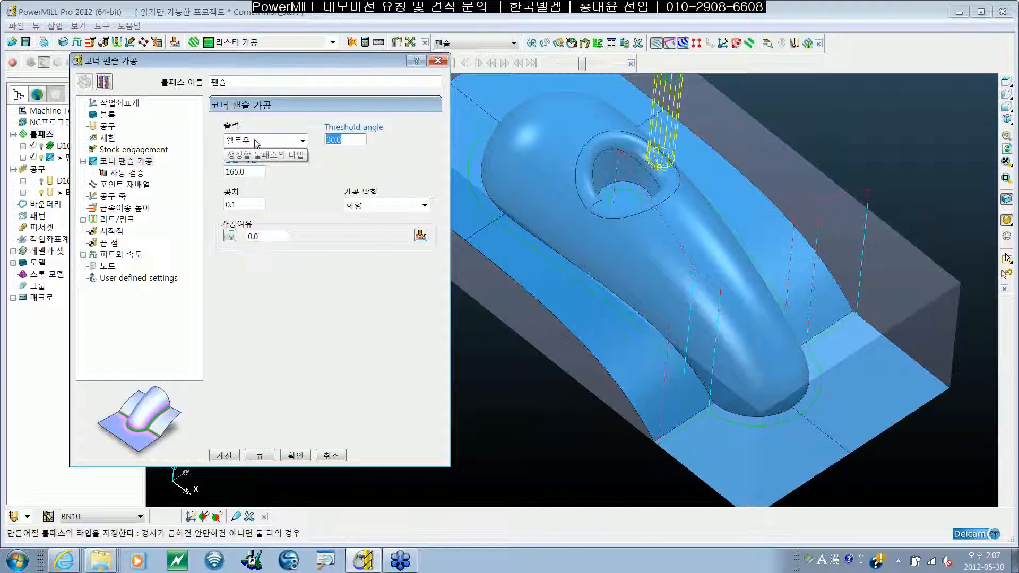
text(90)
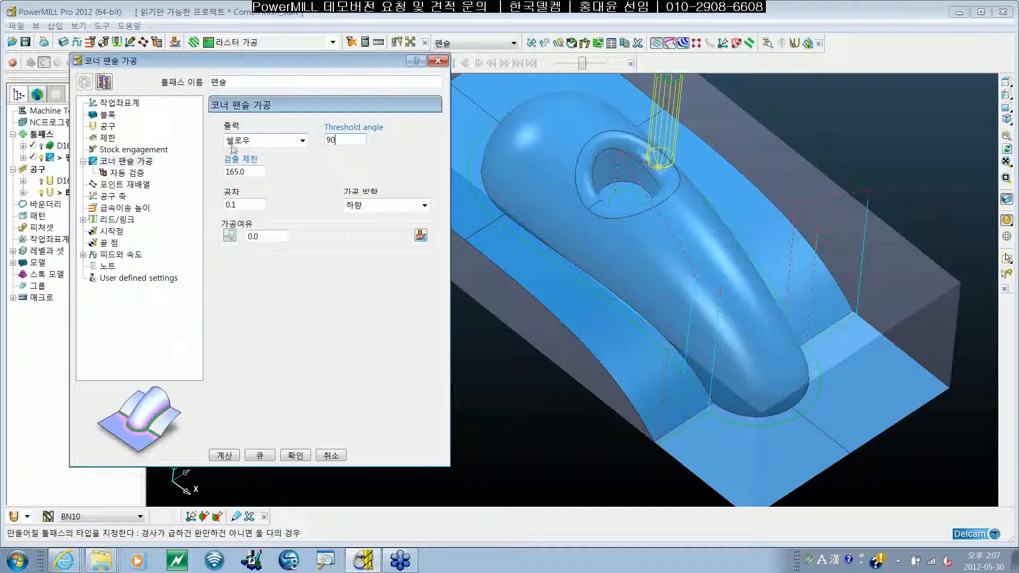
click(225, 455)
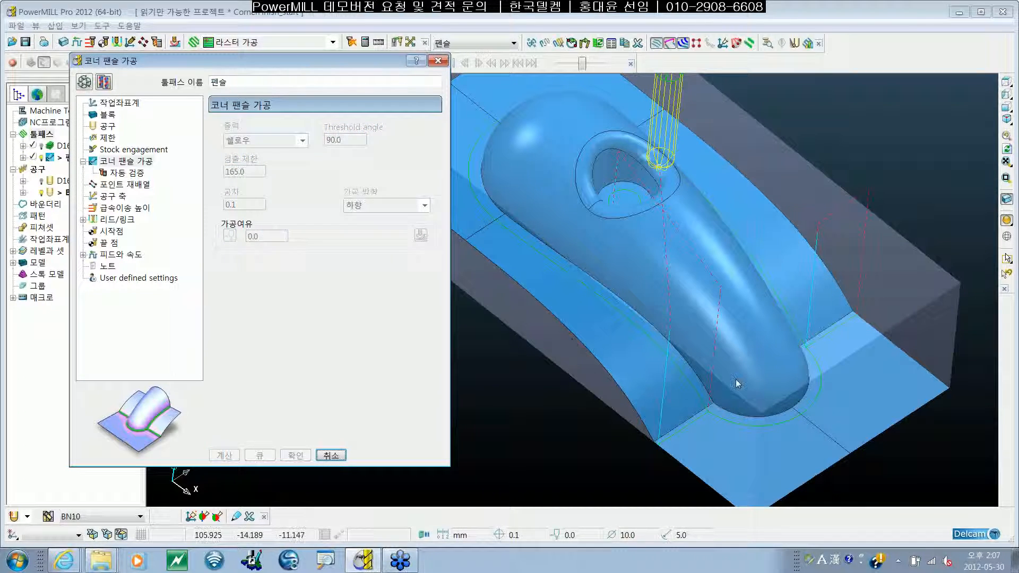
shift+middle_drag(724, 380, 683, 357)
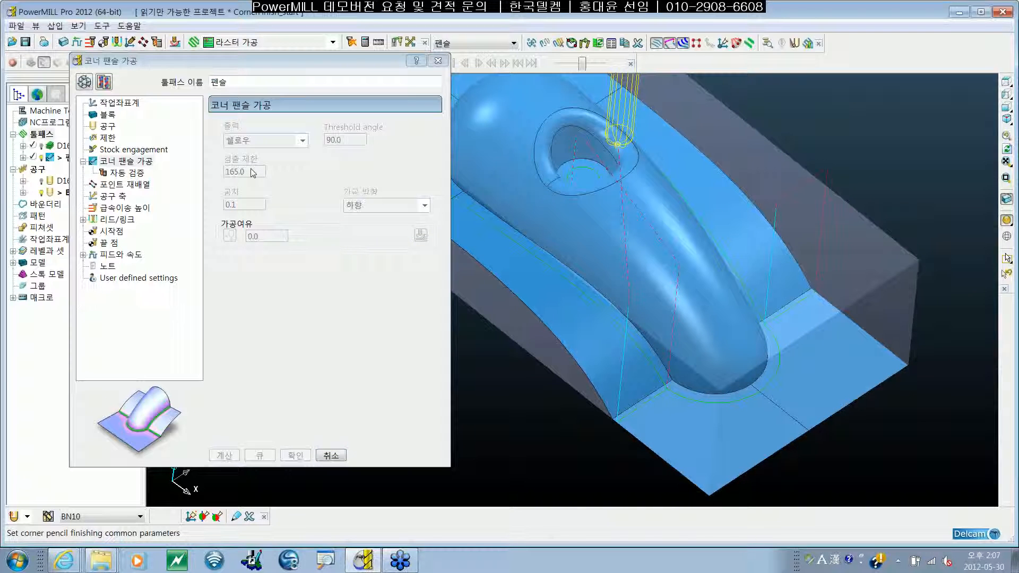
shift+middle_drag(677, 292, 694, 303)
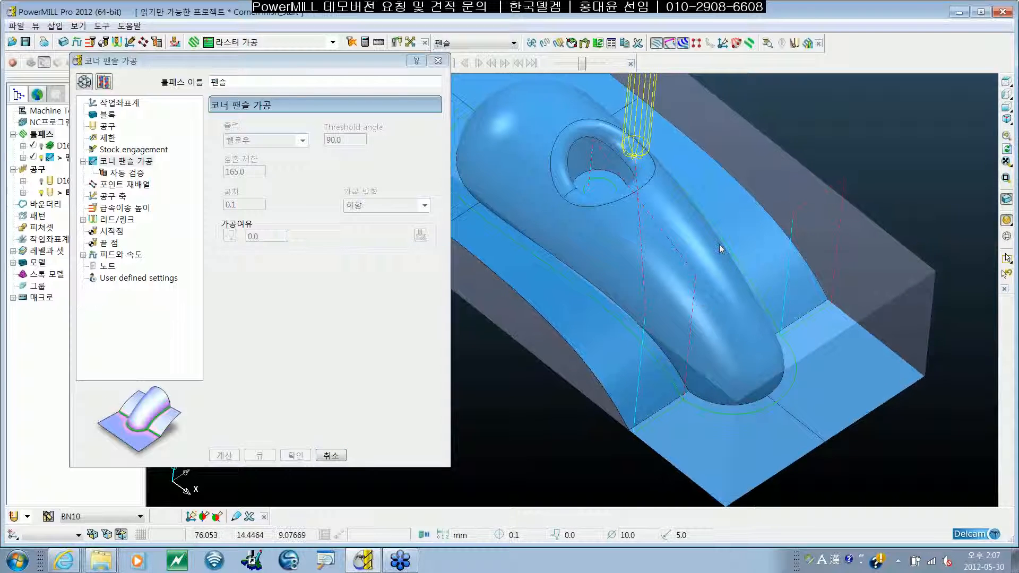
middle_drag(718, 244, 730, 310)
scroll(730, 310, up, 5)
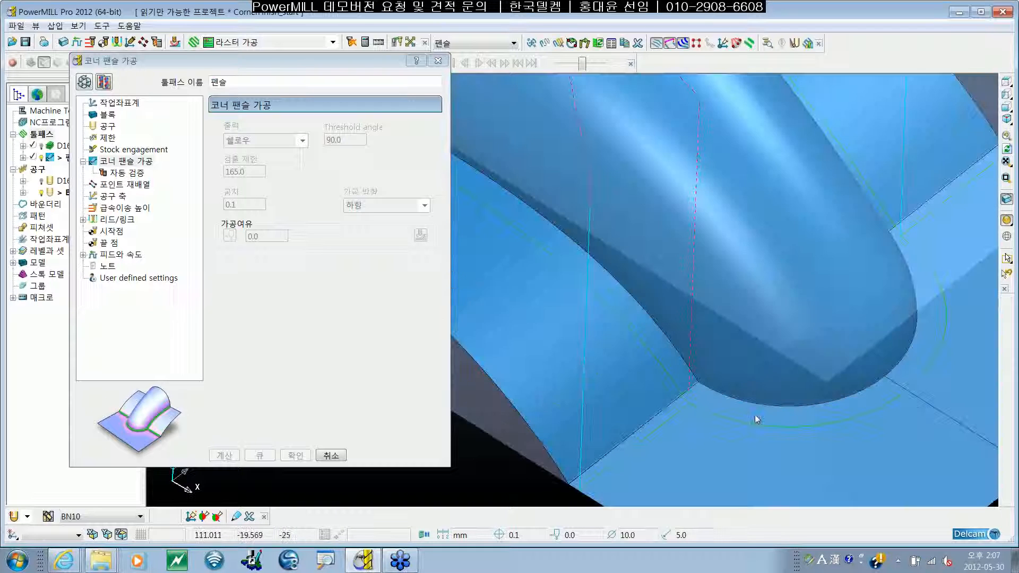
scroll(652, 378, down, 6)
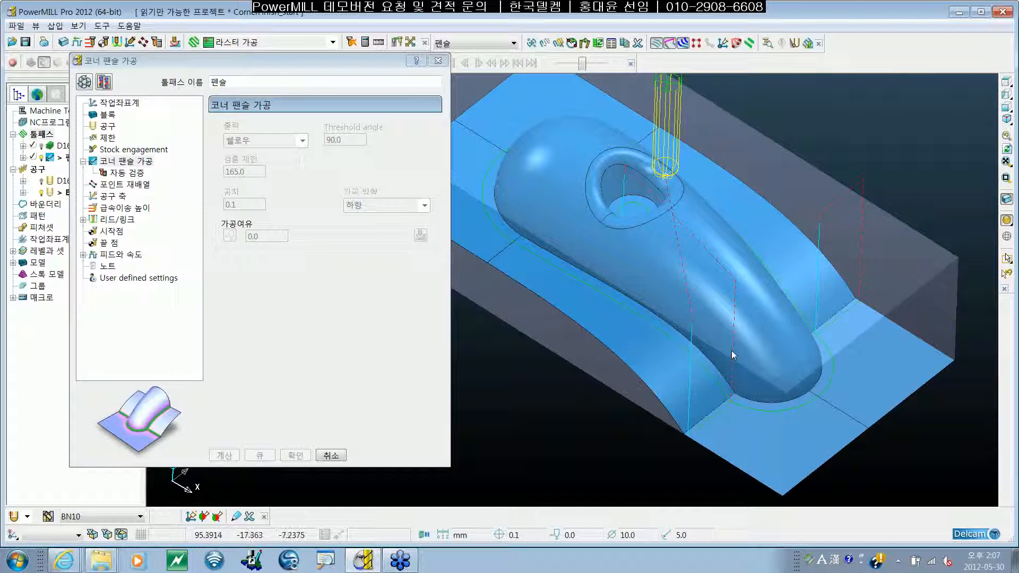
middle_drag(824, 374, 823, 377)
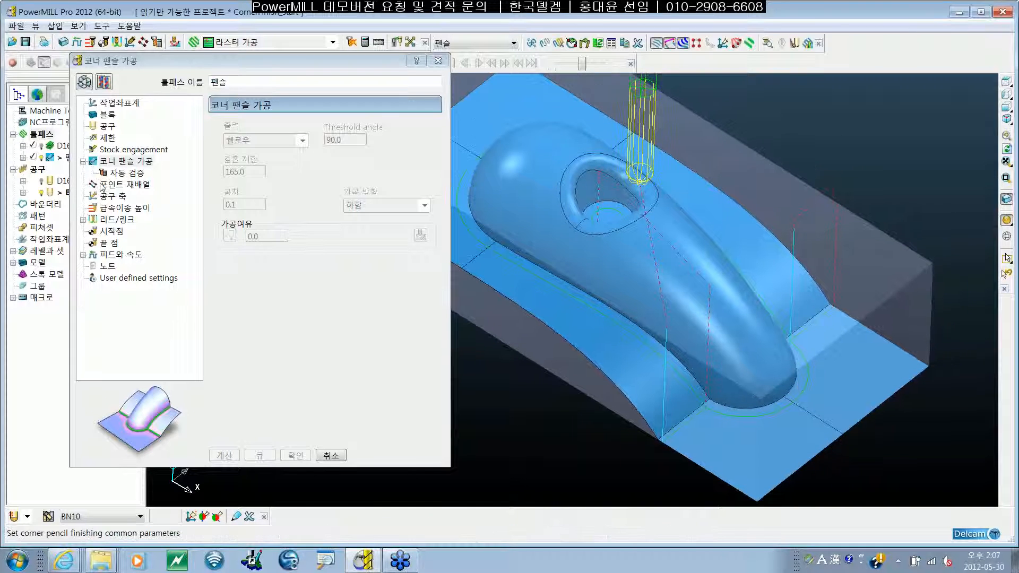
- Make the 펜슬 toolpath editable again, set the threshold angle to 15 and recalculate to inspect the passes
click(84, 82)
double_click(345, 140)
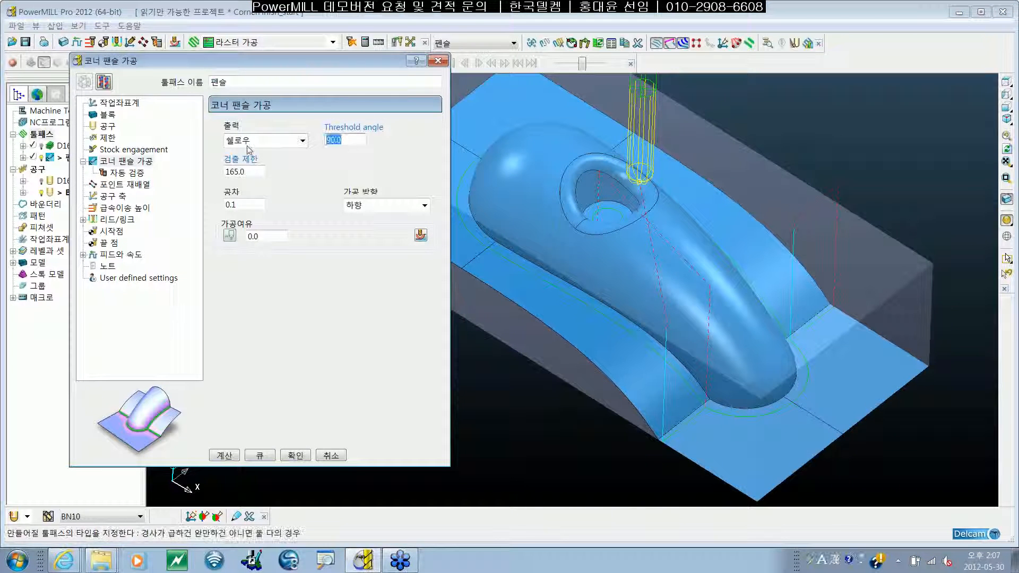
text(15)
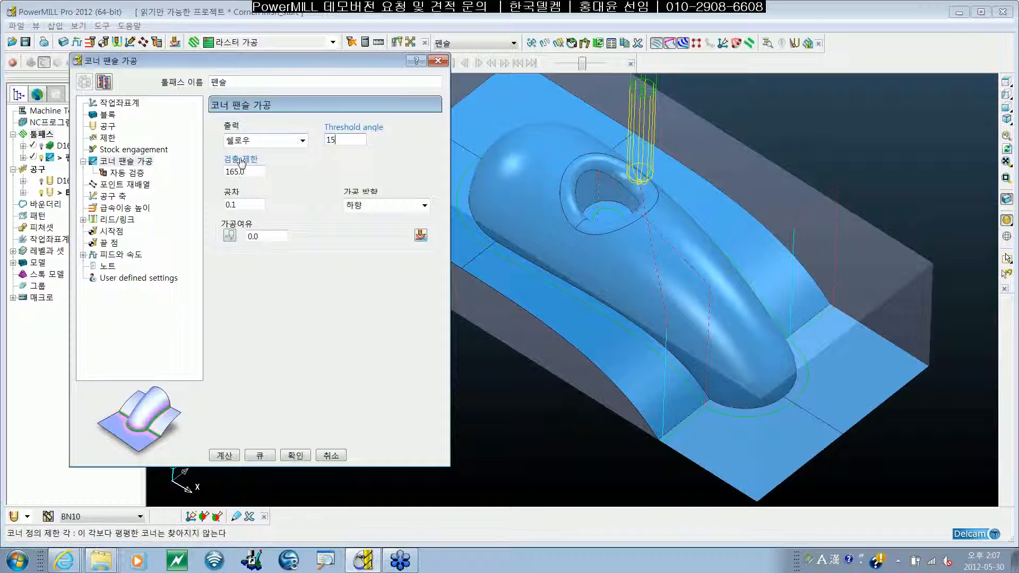
click(232, 454)
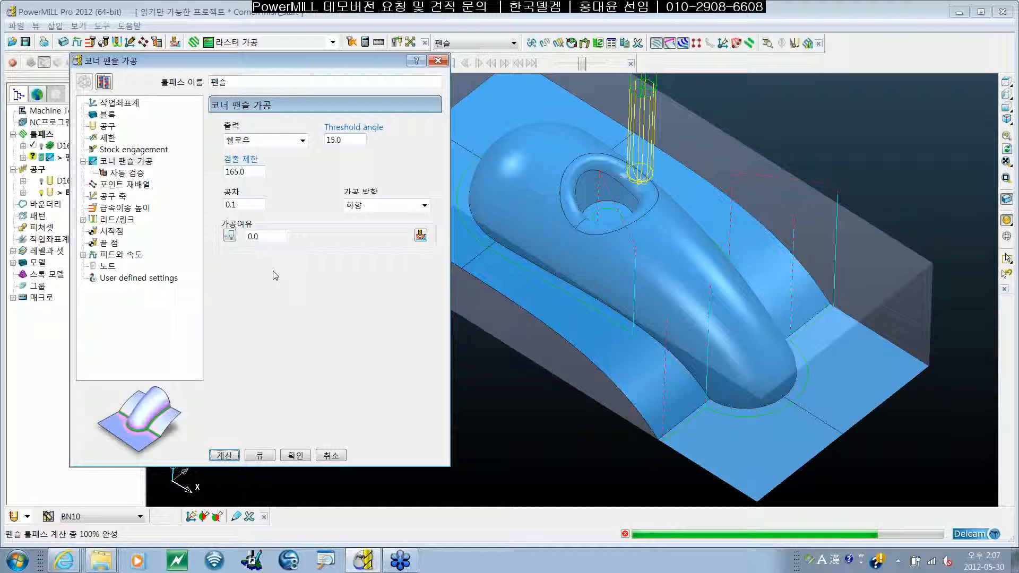
scroll(705, 329, up, 3)
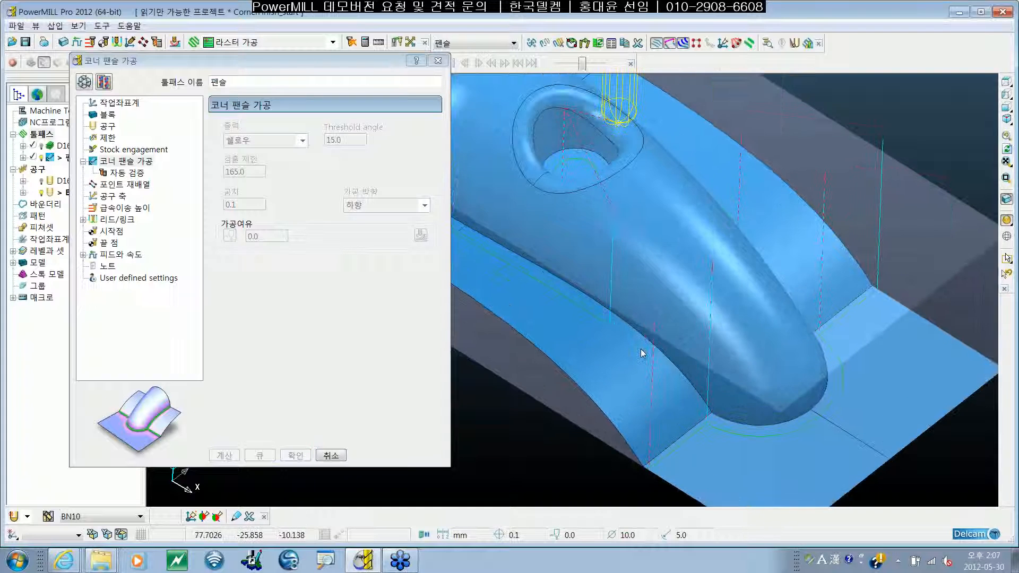
scroll(647, 322, down, 1)
scroll(647, 321, down, 1)
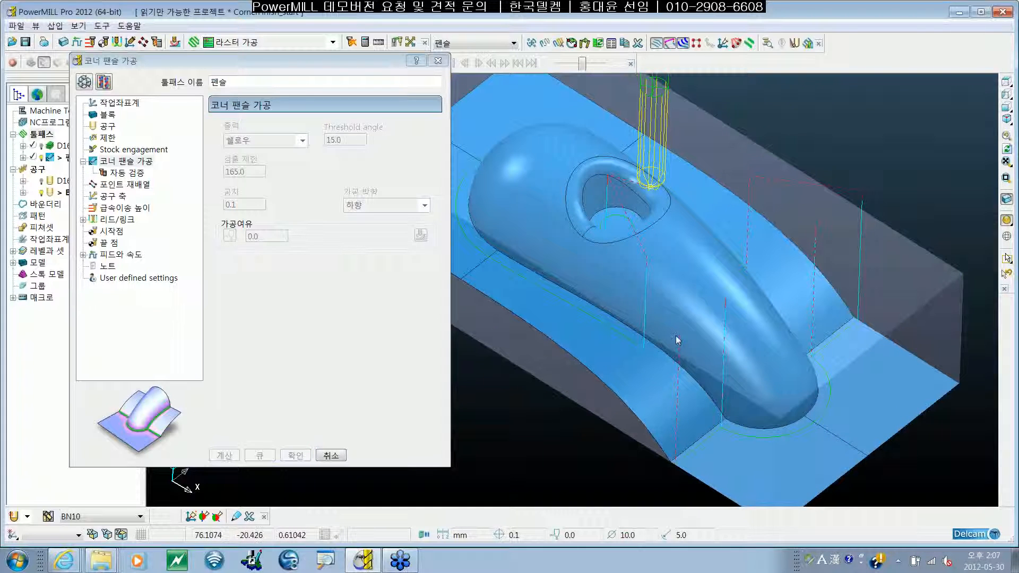
shift+middle_drag(675, 336, 684, 335)
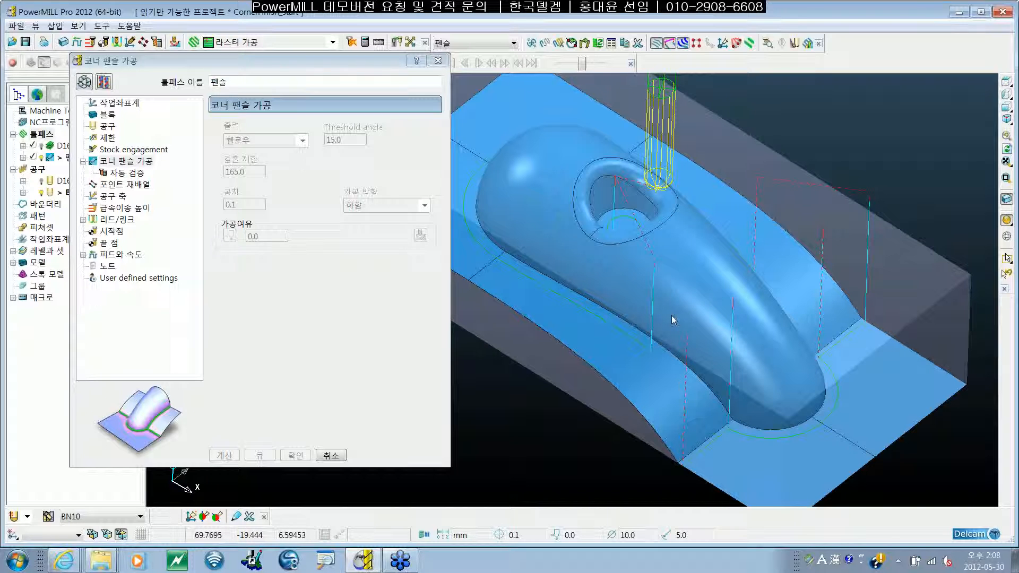
- Change the 펜슬 toolpath's output to 스팁 (steep) and recalculate it
click(85, 82)
middle_drag(791, 284, 733, 249)
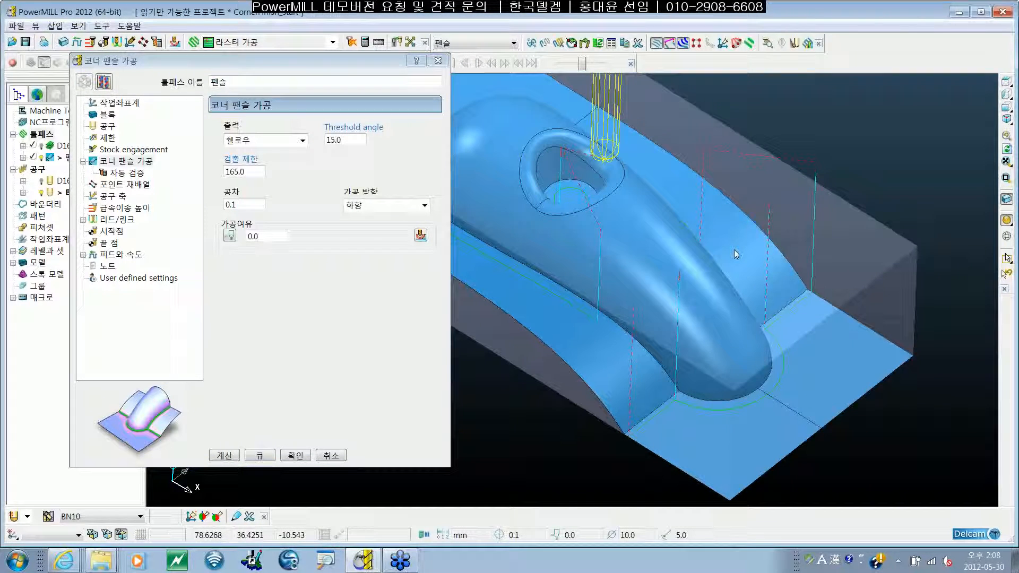
click(303, 141)
click(280, 162)
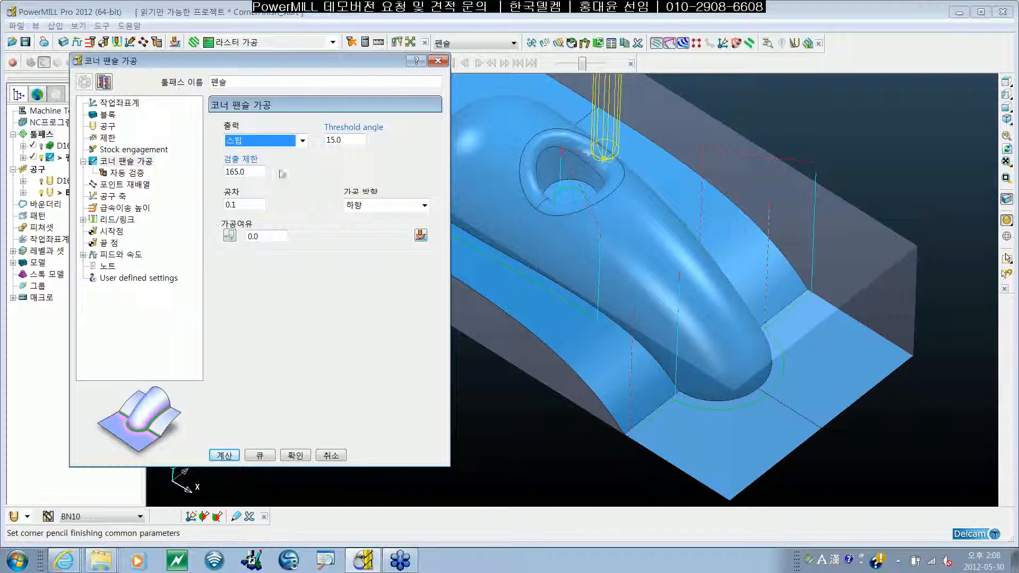
click(234, 454)
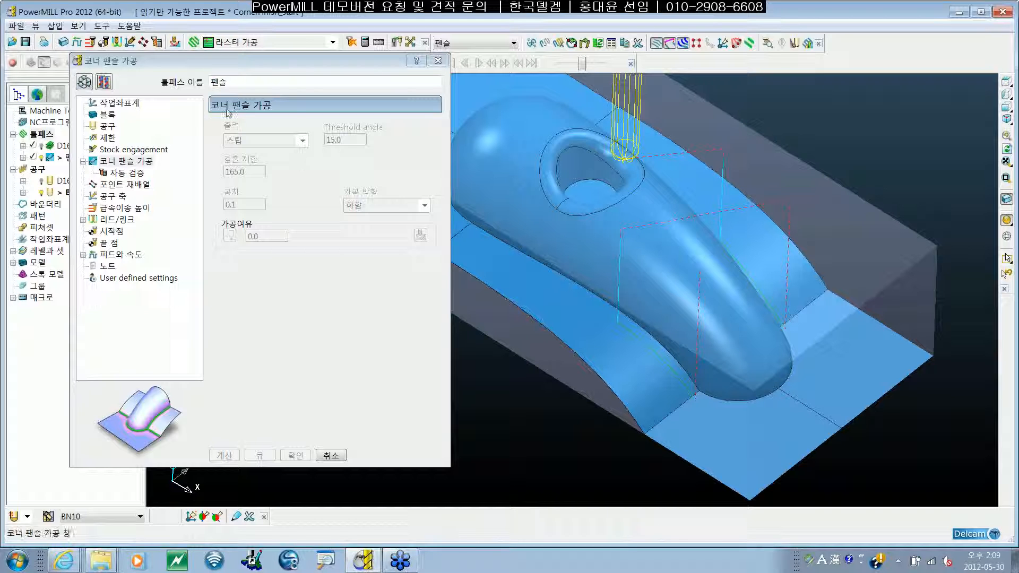
- Set the 펜슬 toolpath's output to 양쪽 (both) and recalculate it to cover steep and shallow corners
click(84, 83)
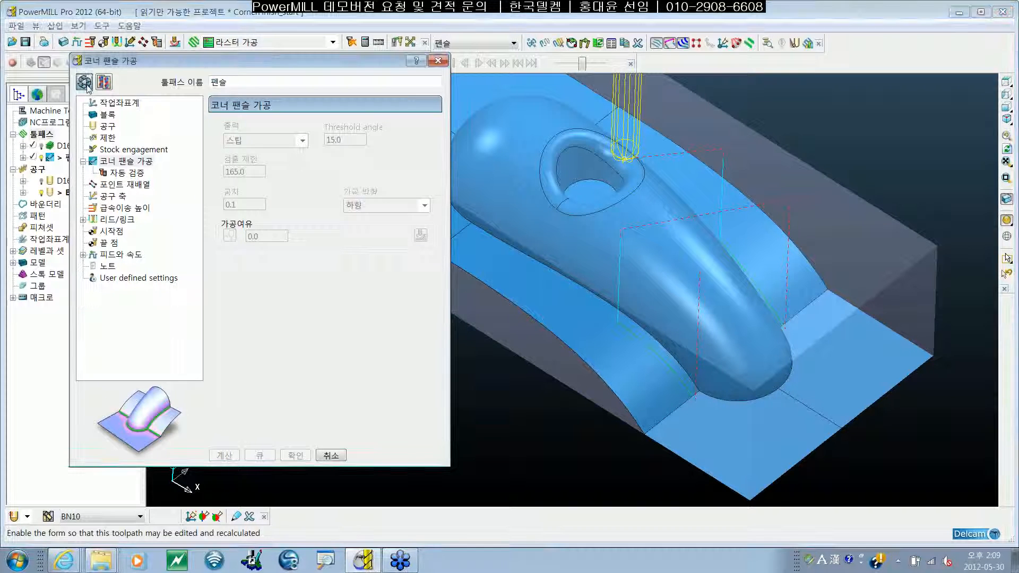
click(302, 140)
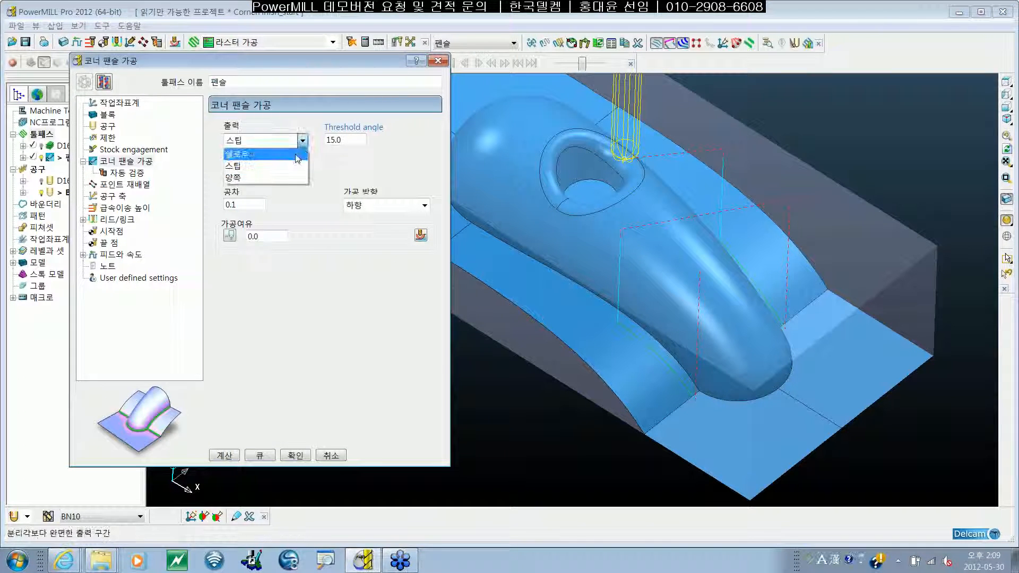
click(272, 182)
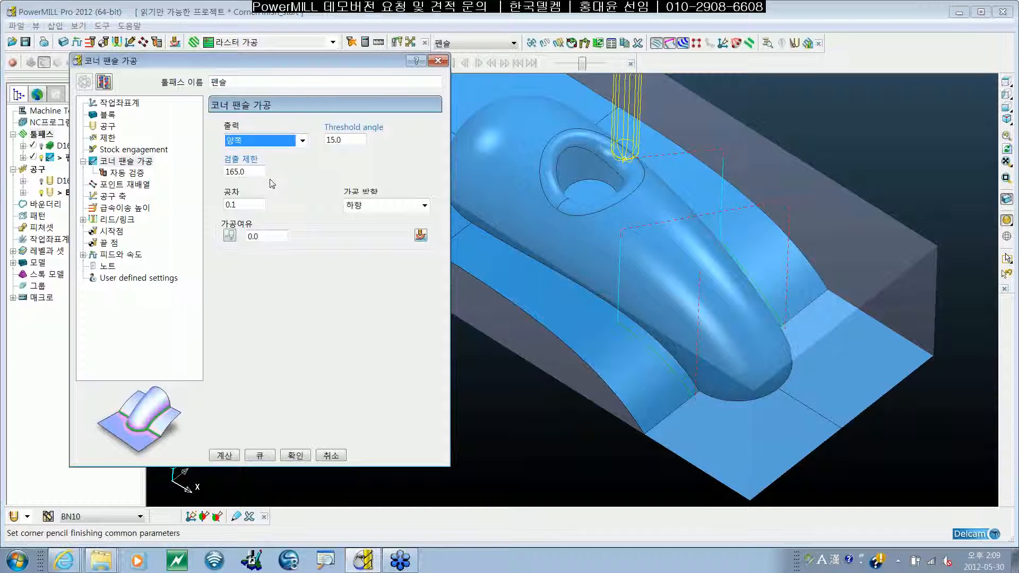
click(225, 455)
click(223, 452)
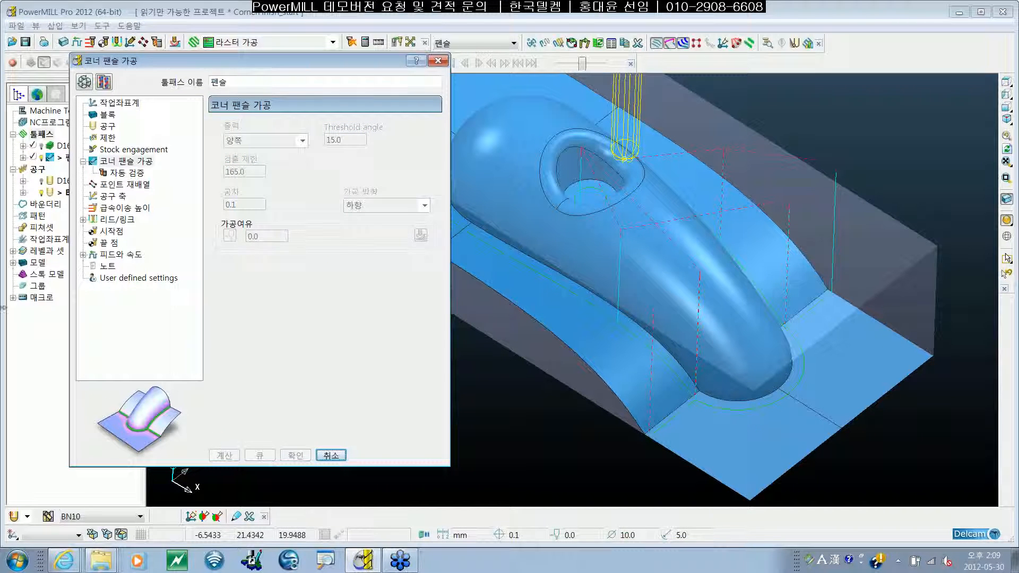
middle_drag(655, 334, 652, 325)
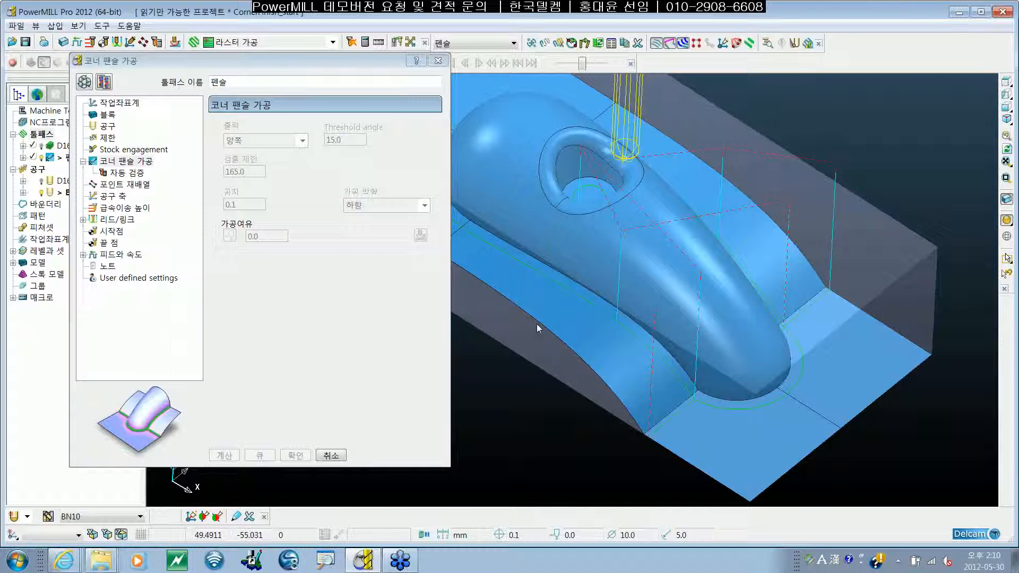
- Close the corner pencil finishing form and inspect the complete 펜슬 toolpath on the model
click(83, 82)
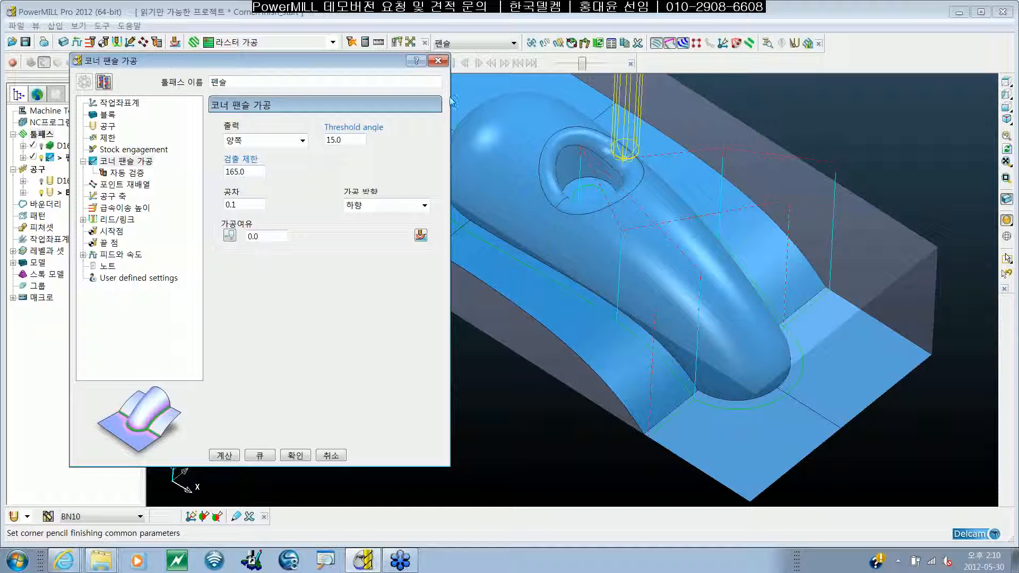
click(438, 60)
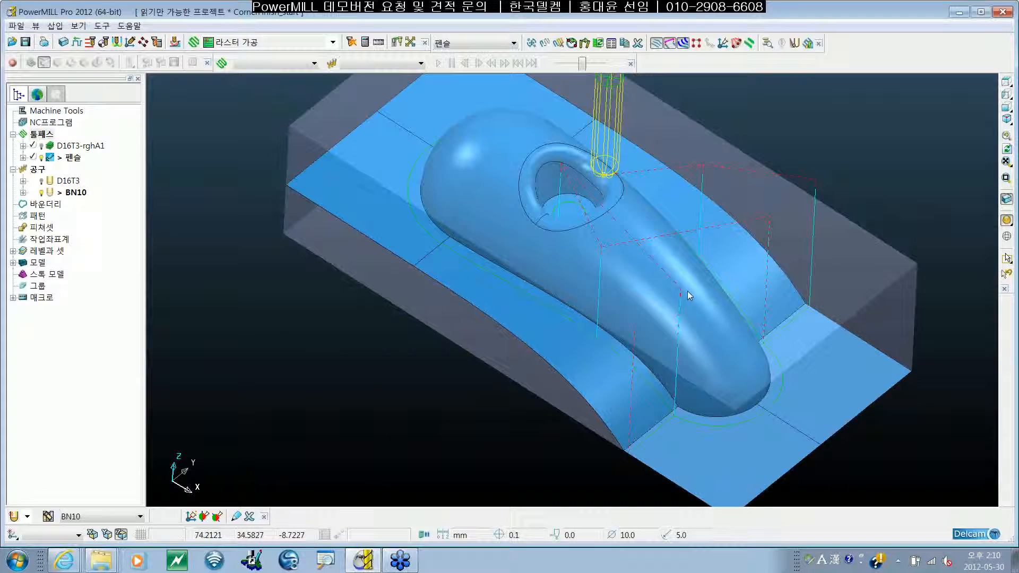
shift+middle_drag(687, 291, 638, 322)
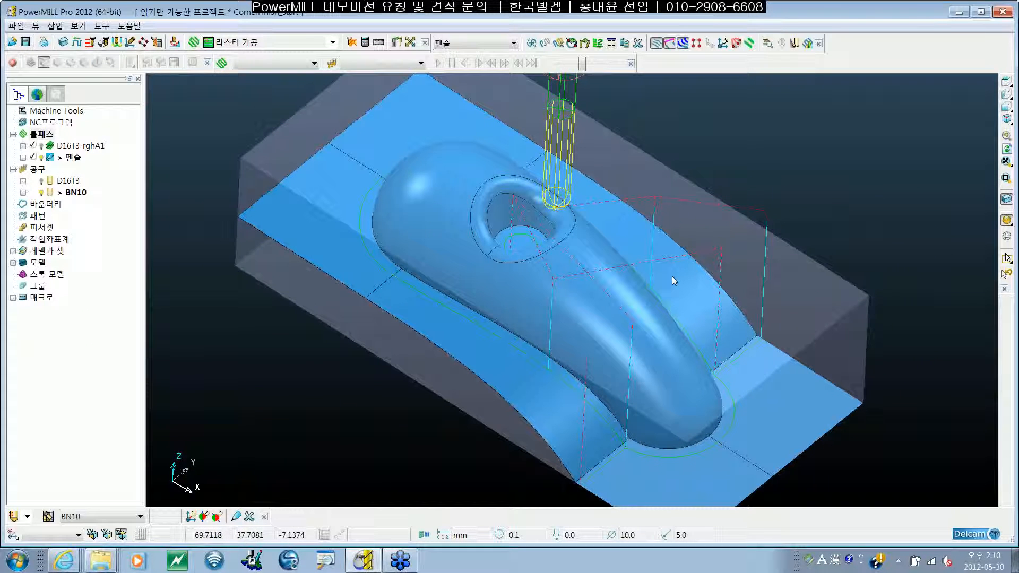
shift+middle_drag(714, 290, 707, 267)
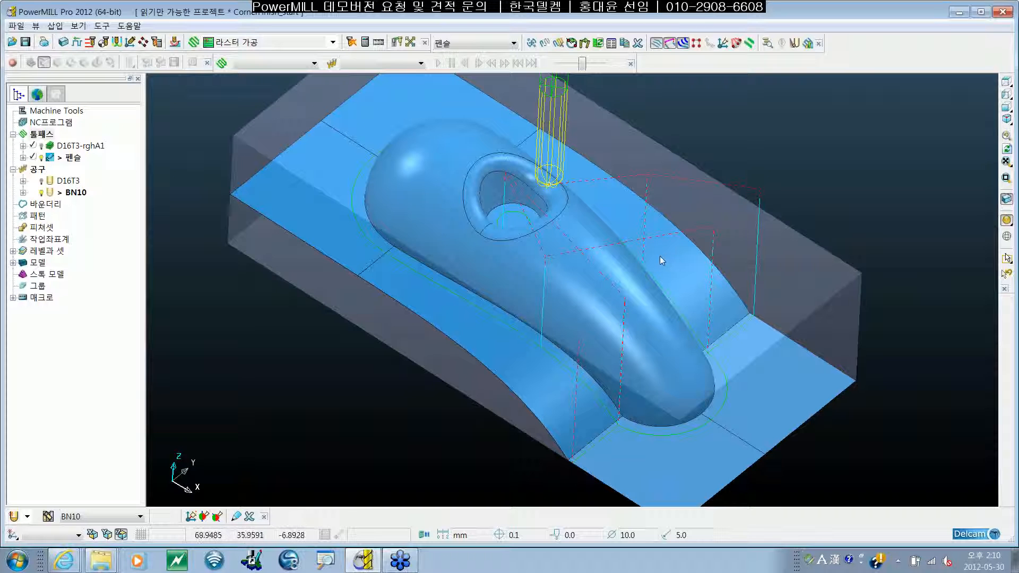
- Deactivate the 펜슬 toolpath and start a new corner finishing (코너 잔삭 가공) toolpath
middle_drag(657, 257, 662, 285)
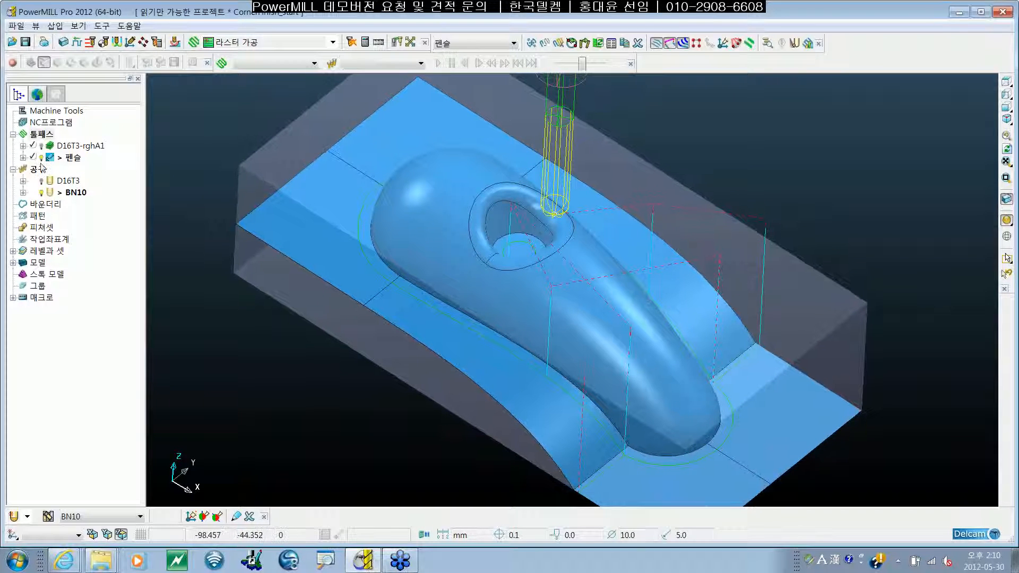
double_click(65, 157)
shift+middle_drag(761, 263, 767, 258)
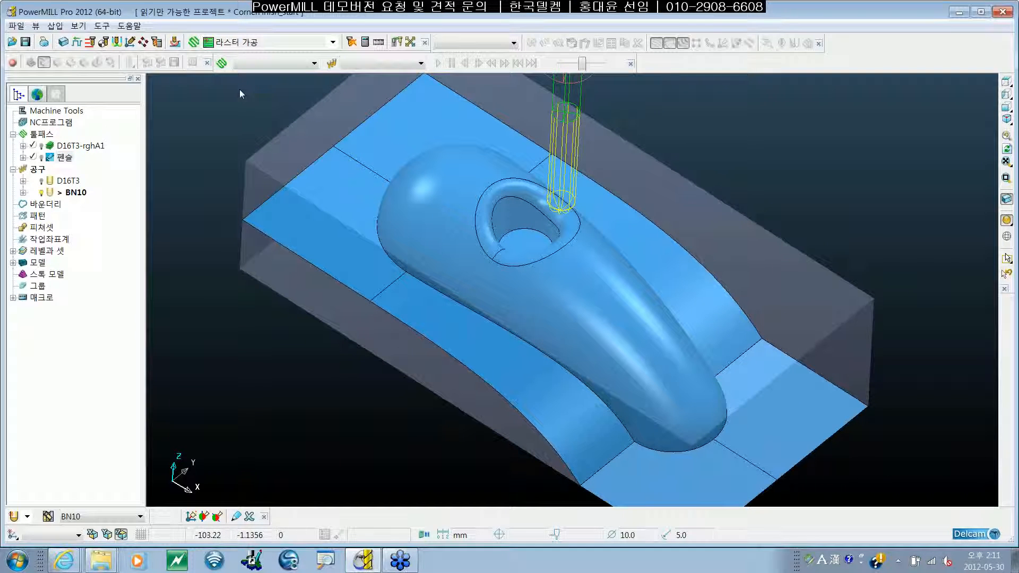
click(194, 42)
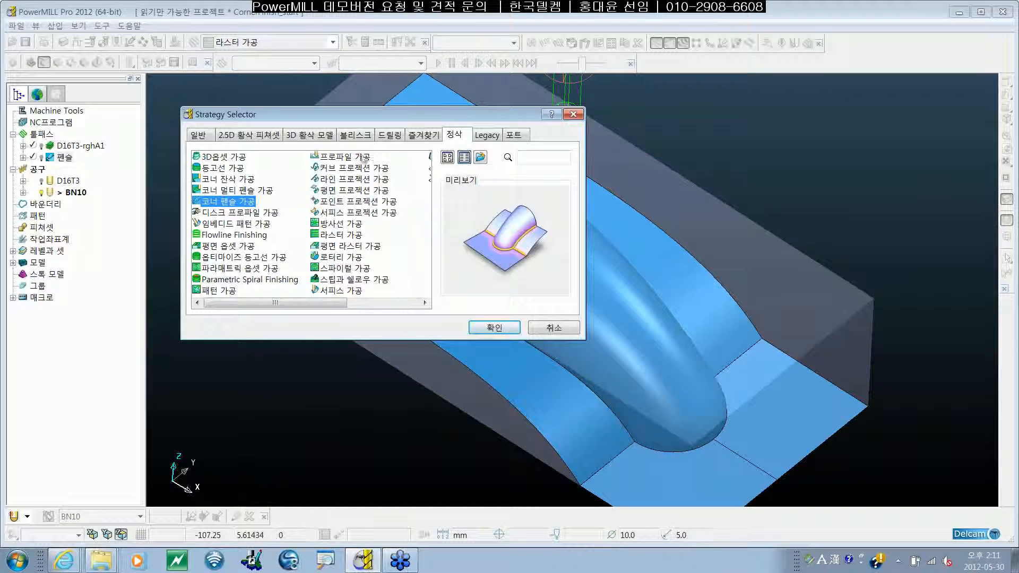
click(244, 179)
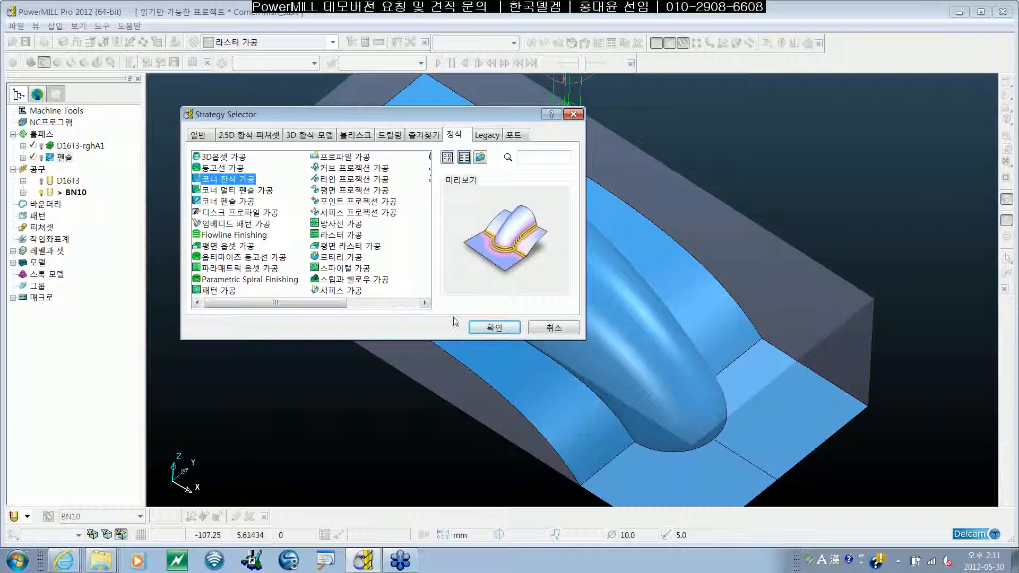
click(472, 328)
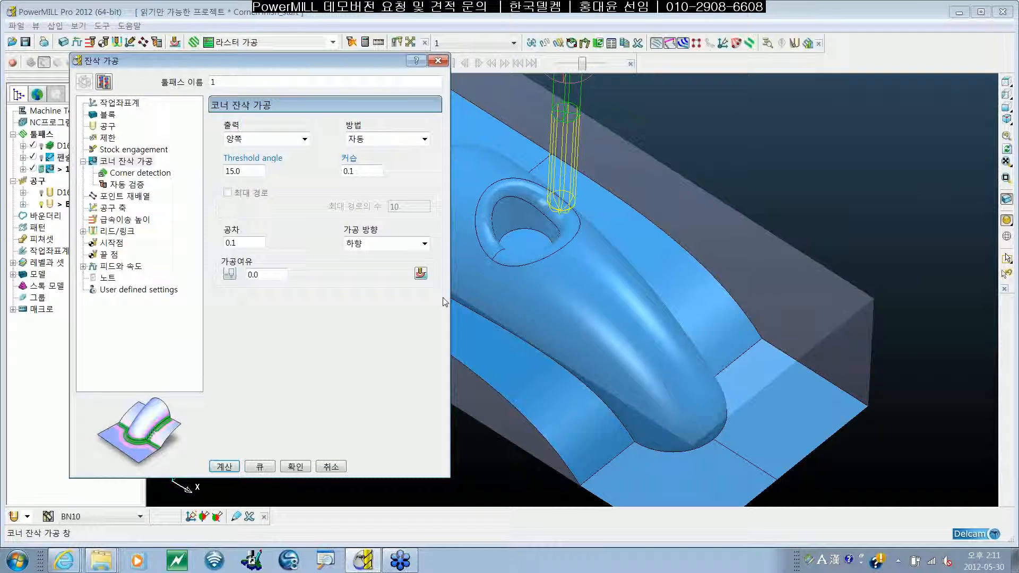
drag(147, 65, 211, 65)
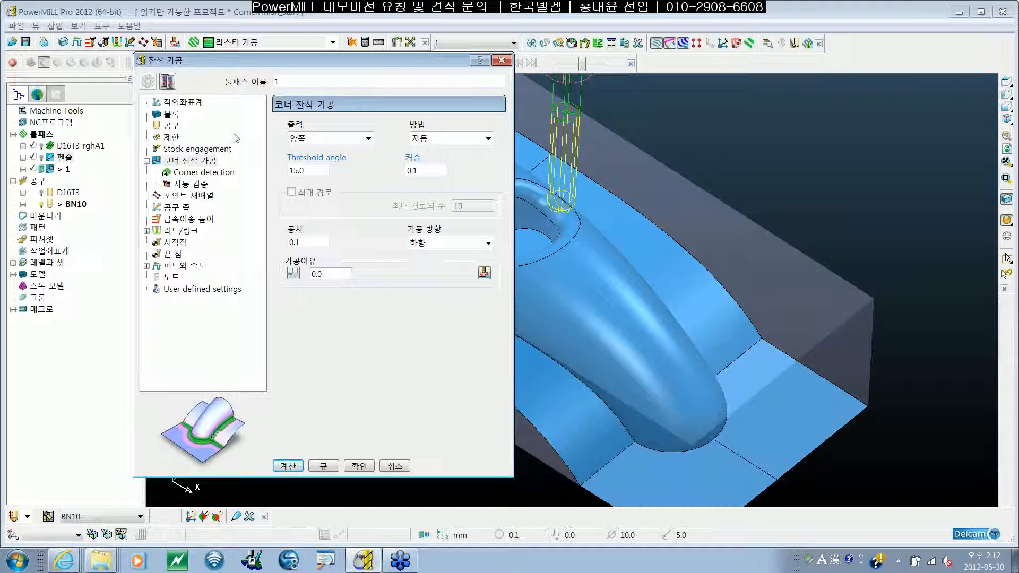
- Create a ball nosed tool named B5 with a 5 mm diameter for the new toolpath
click(172, 126)
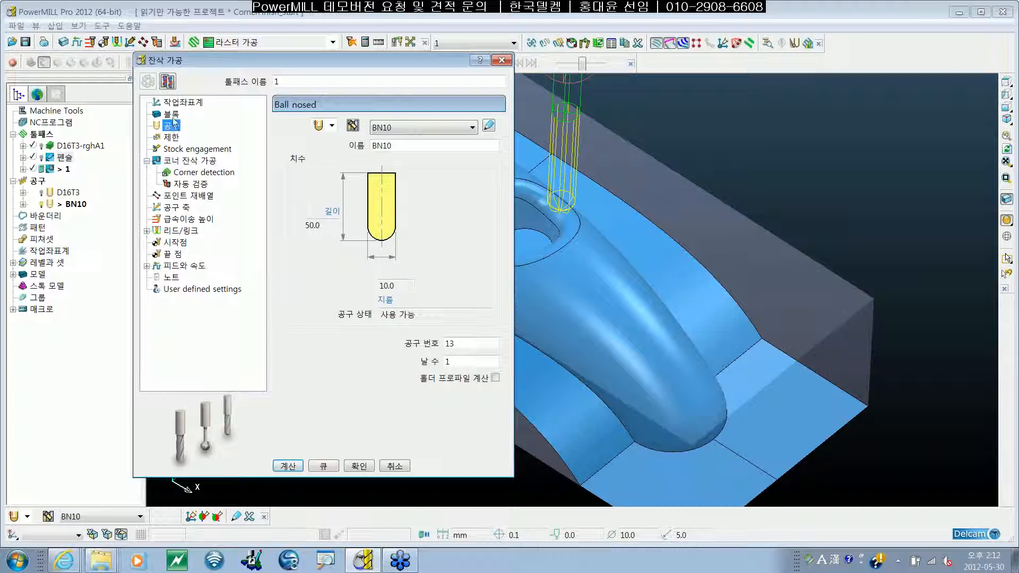
click(318, 125)
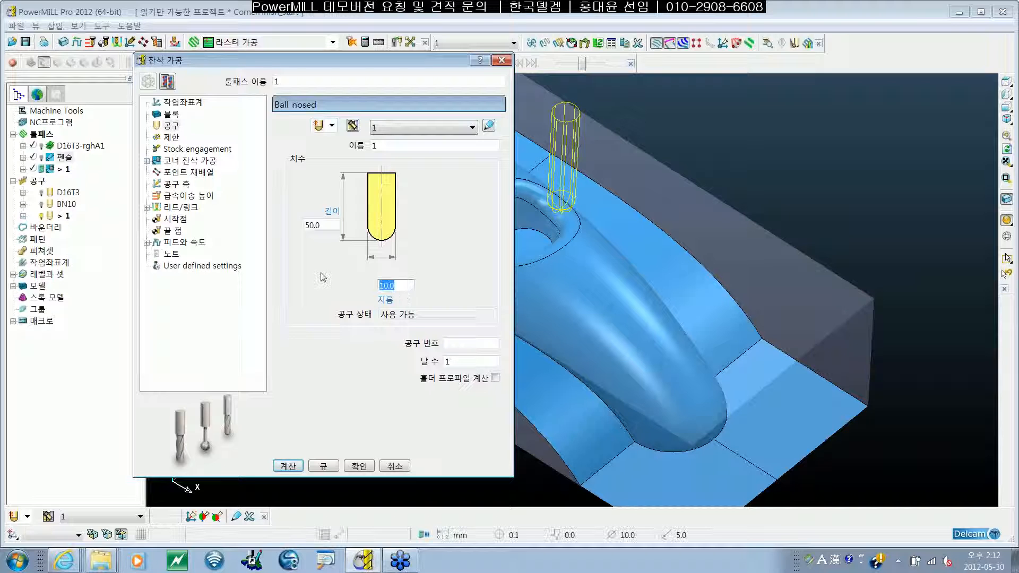
text(5)
key(Tab)
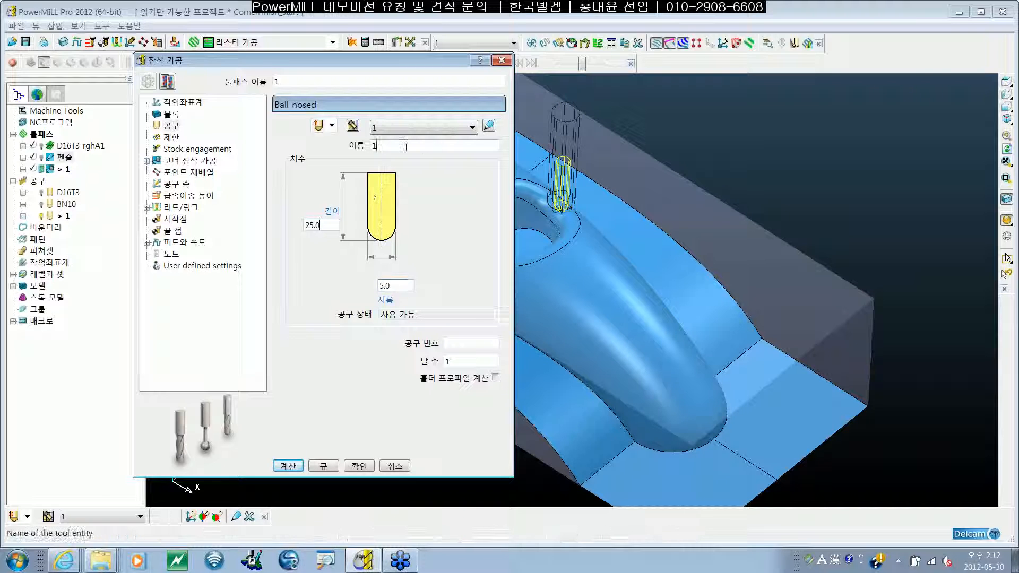
drag(405, 145, 225, 149)
text(ㅠ)
key(BackSpace)
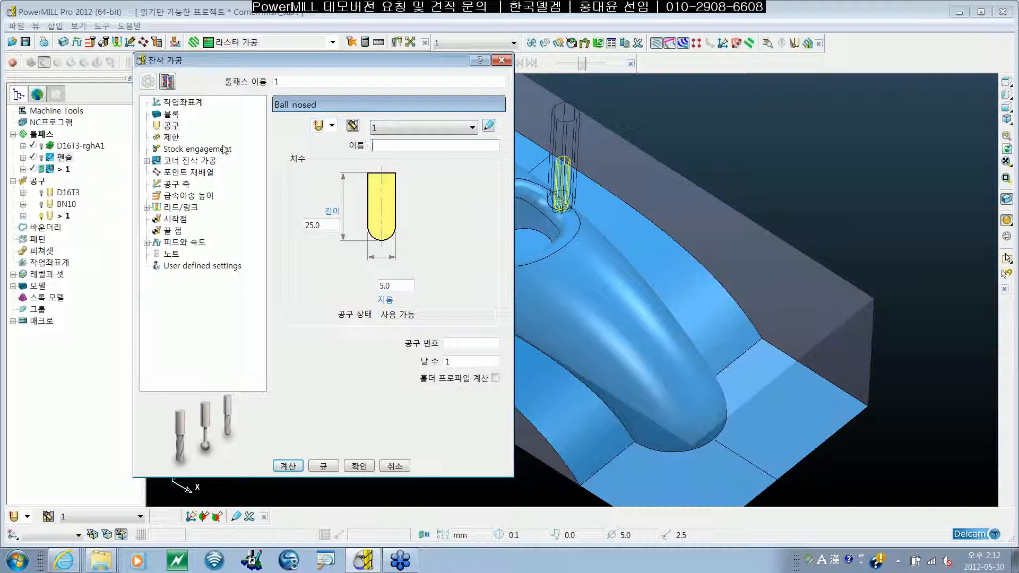
text(B5)
click(468, 345)
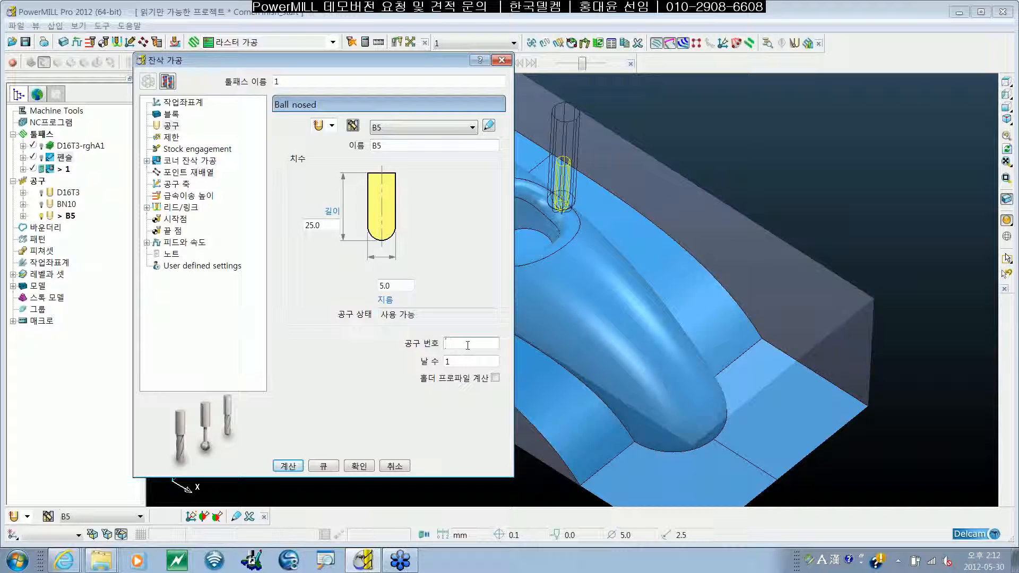
text(3)
- Review the output types offered by the corner finishing strategy
click(208, 164)
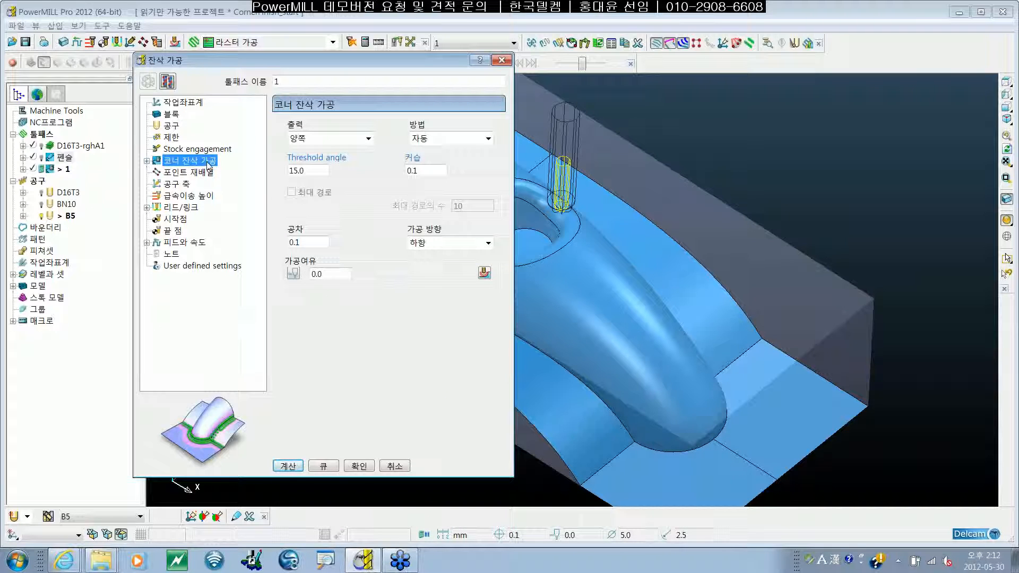
click(368, 140)
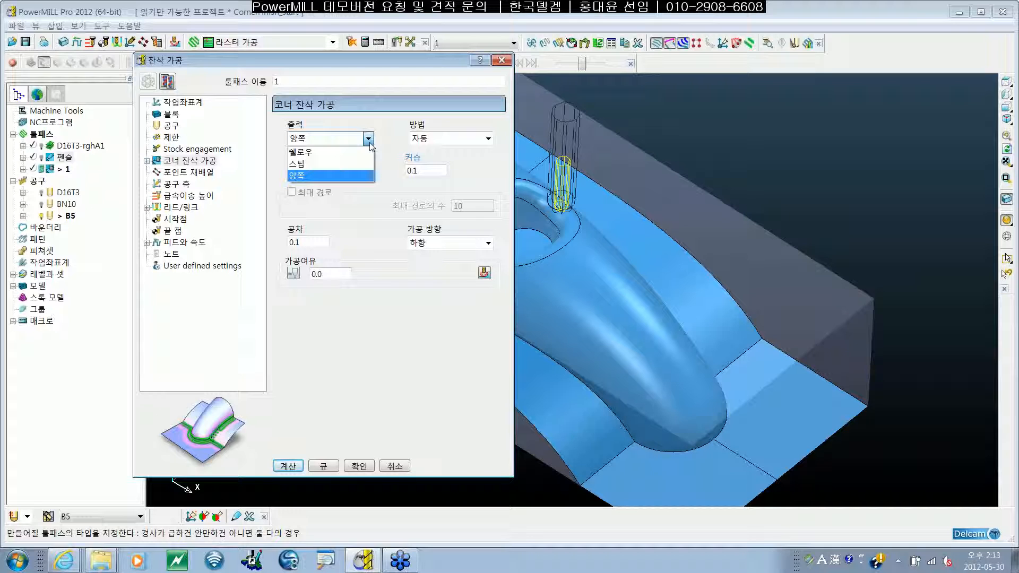
click(369, 141)
click(368, 140)
click(391, 146)
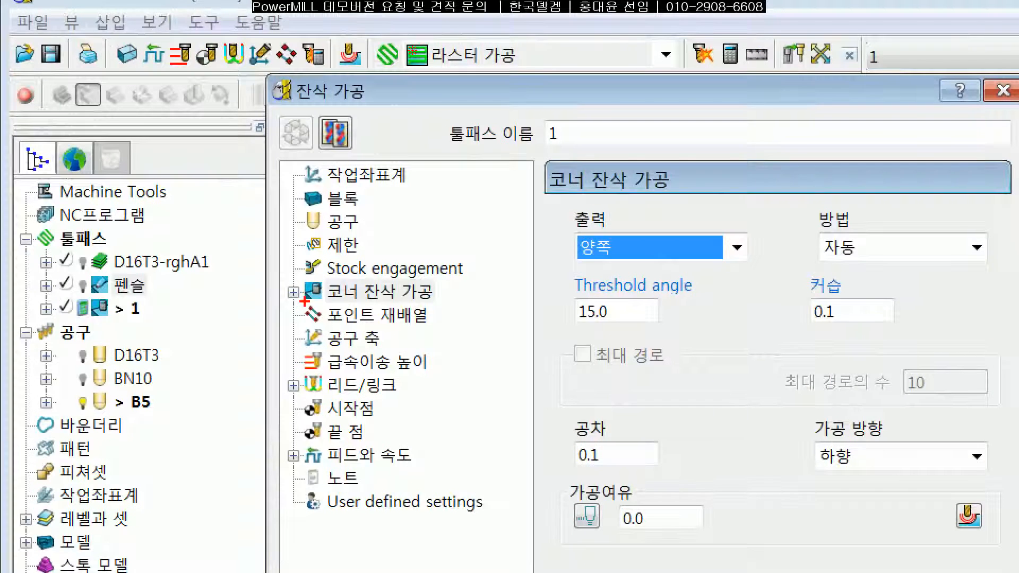
- Set BN10 as the reference tool in the corner detection settings of the corner finishing toolpath
click(293, 291)
mouse_move(288, 269)
mouse_down()
mouse_move(289, 290)
mouse_move(326, 276)
mouse_up()
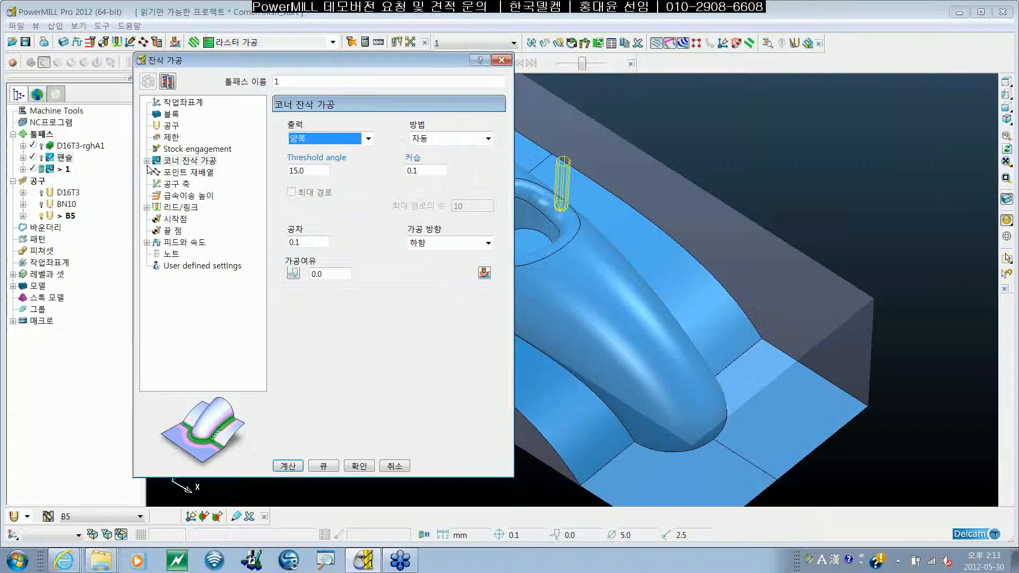
click(234, 258)
click(326, 276)
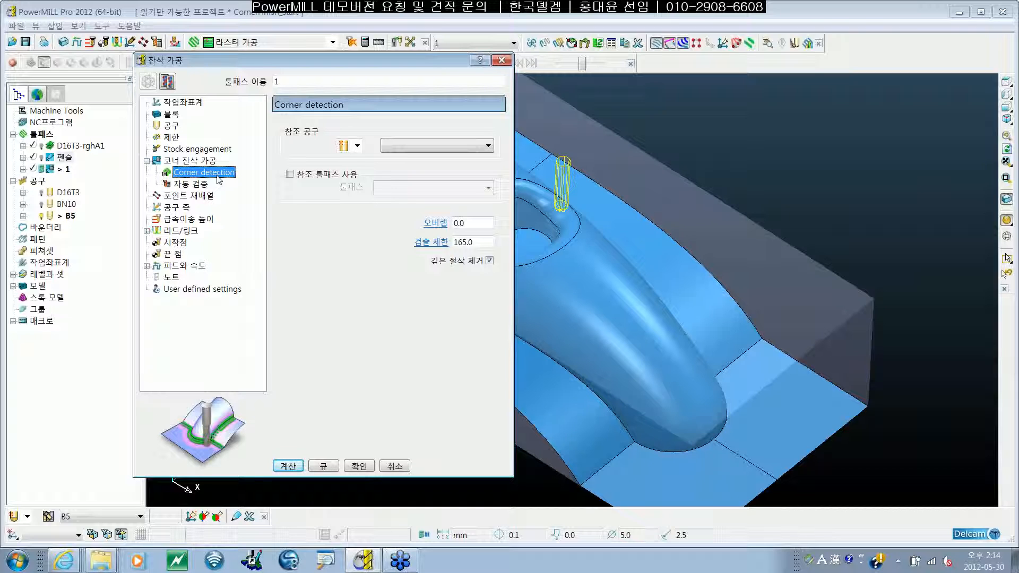
click(173, 126)
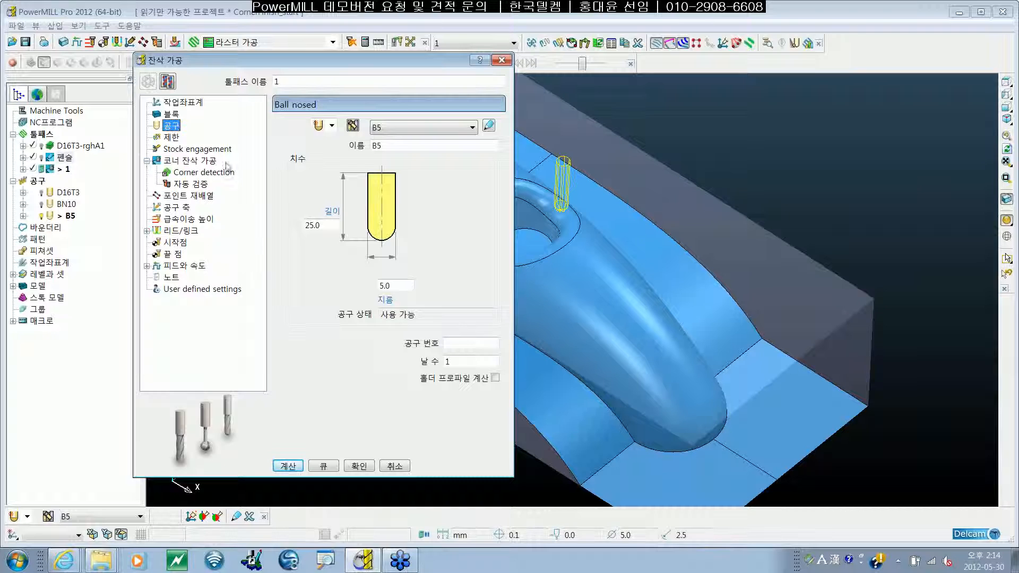
click(206, 175)
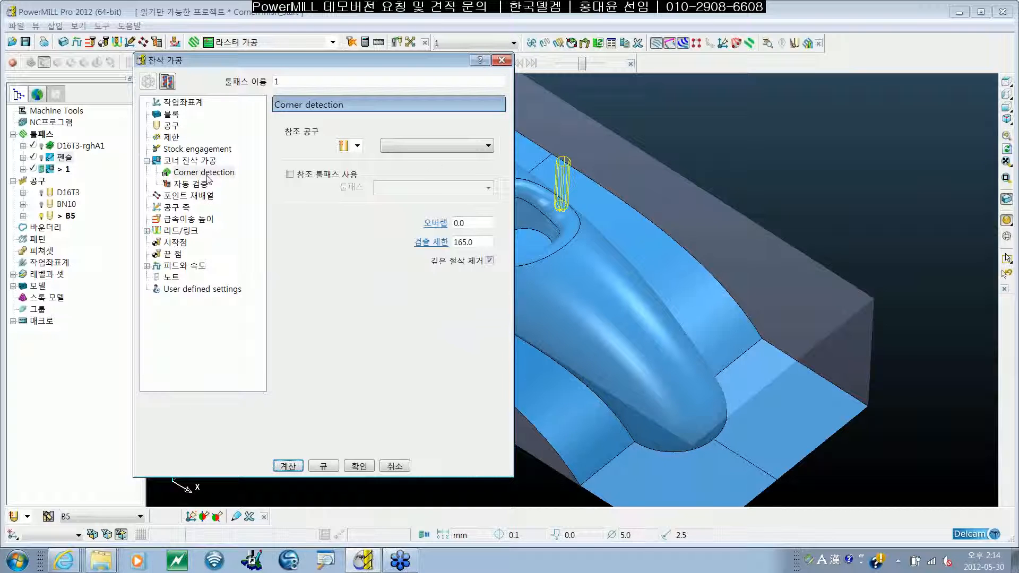
click(441, 145)
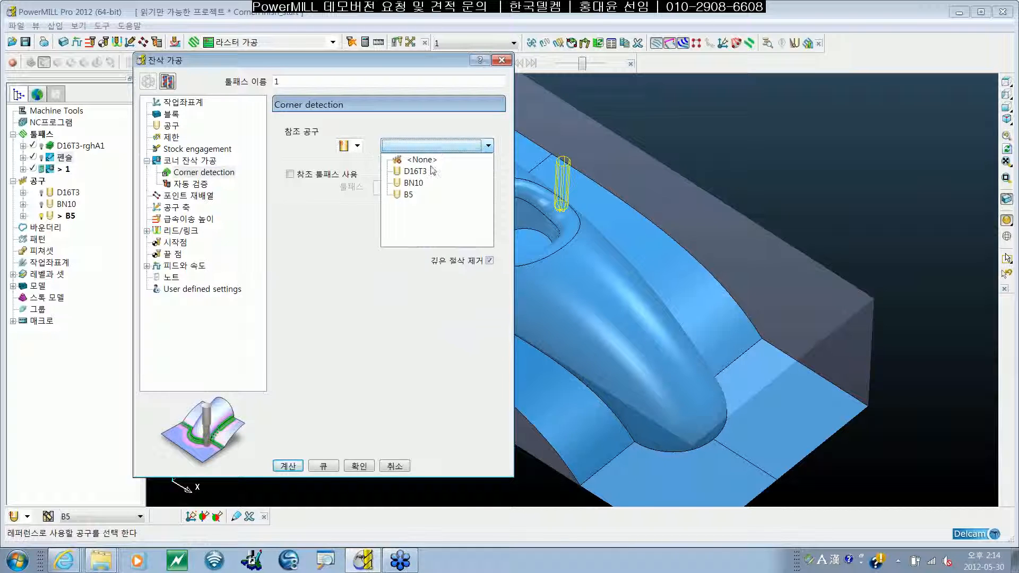
click(413, 184)
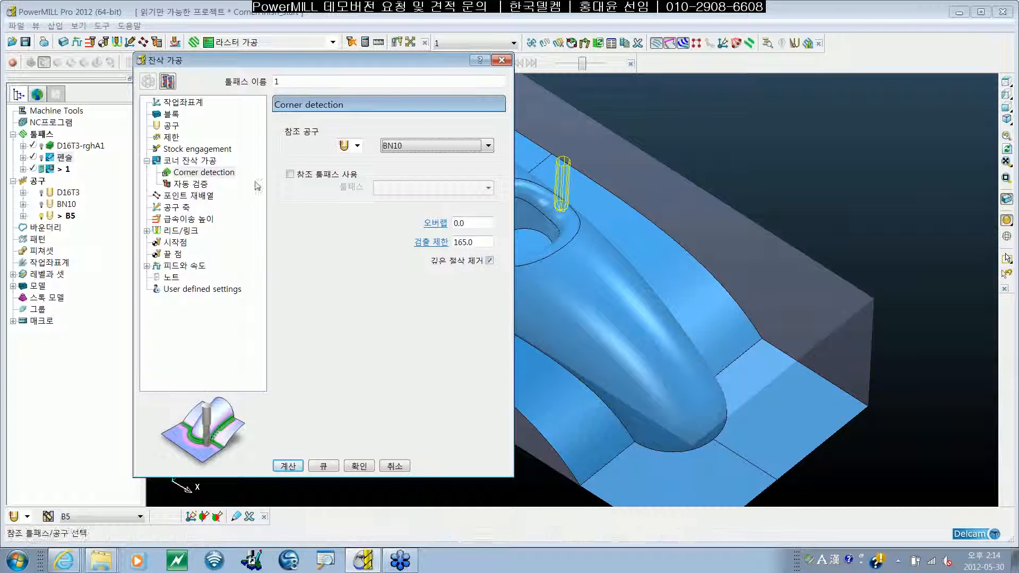
- Set the corner finishing cusp (커습) to 0.03, calculate the toolpath and close its form
click(189, 160)
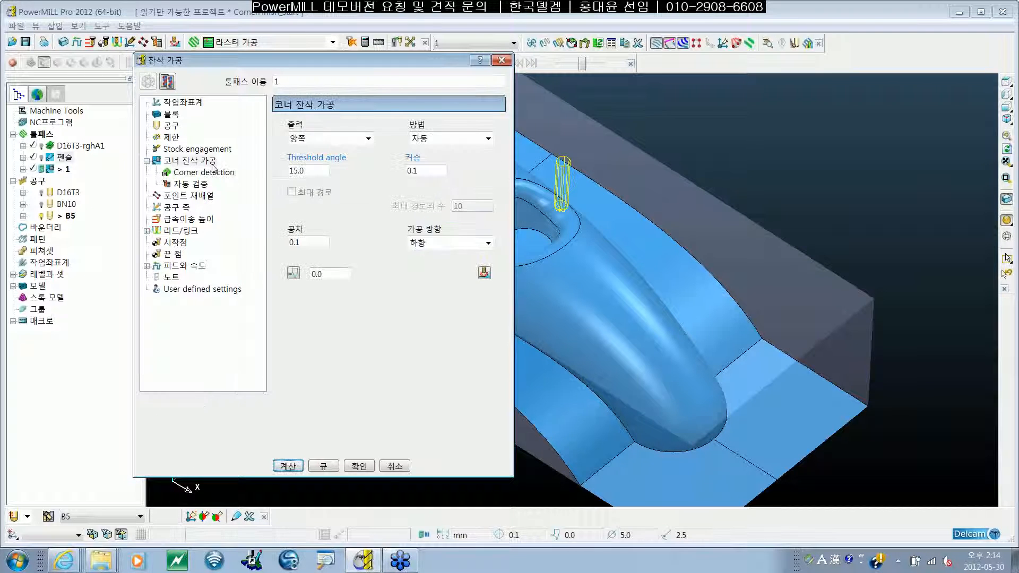
double_click(434, 169)
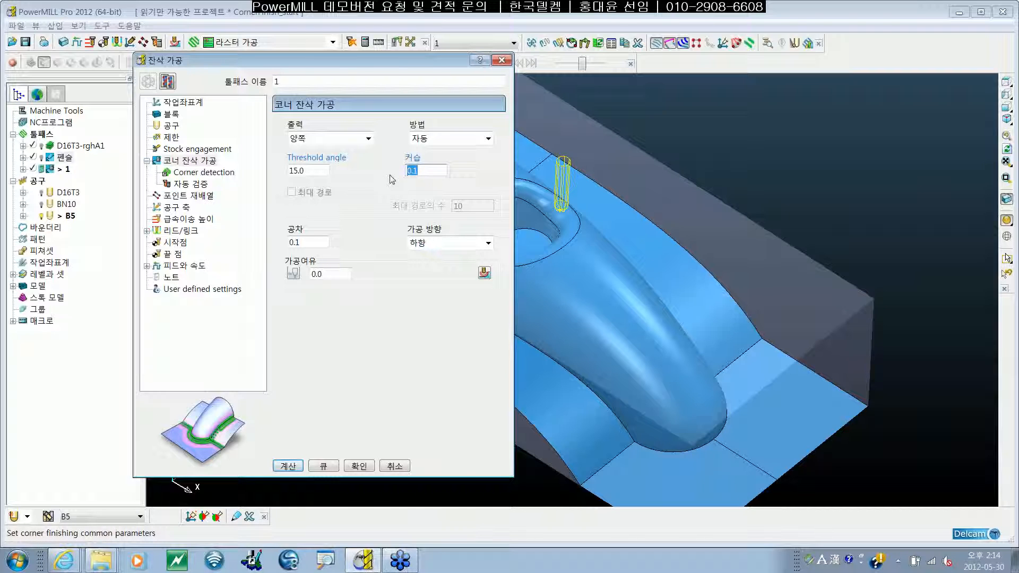
text(0.03)
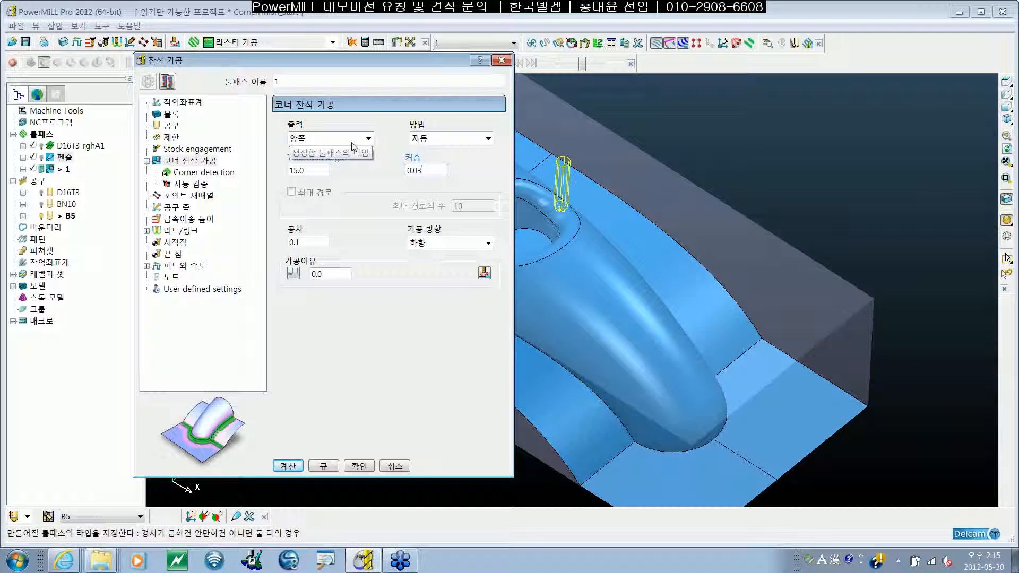
click(289, 467)
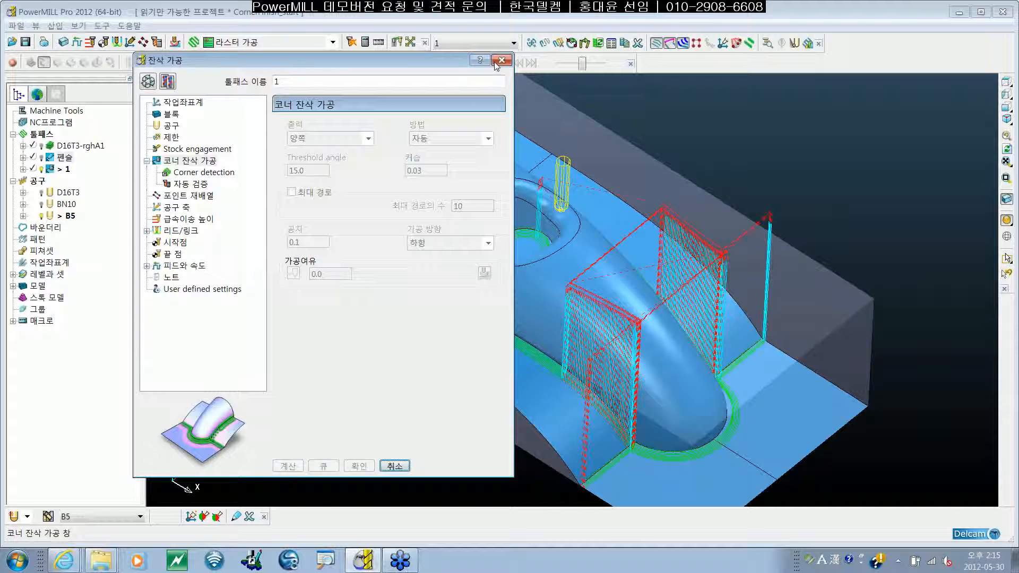
click(500, 60)
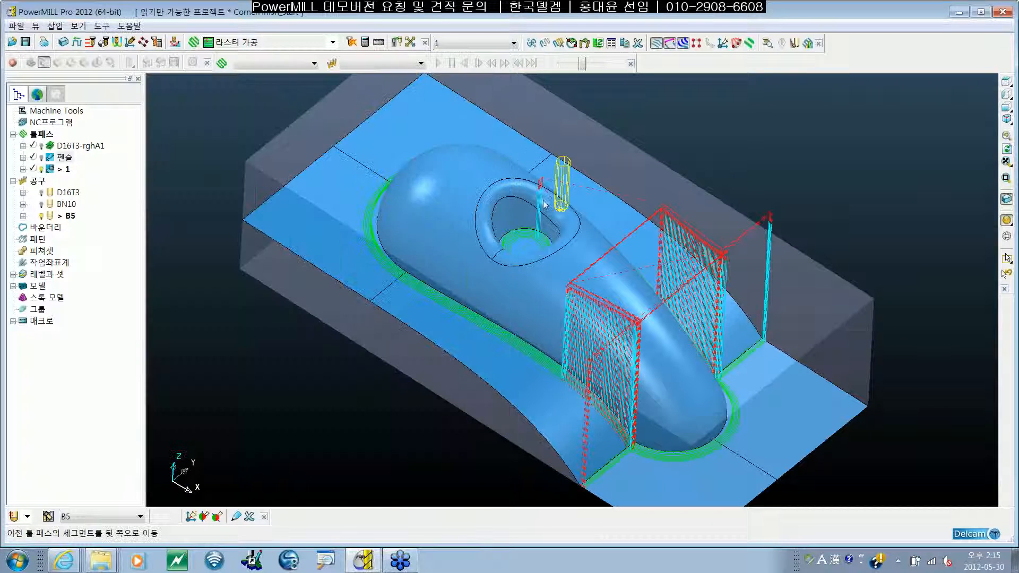
- Examine the spacing of the corner finishing passes around the rounded end and side of the raised body
shift+middle_drag(501, 258, 577, 282)
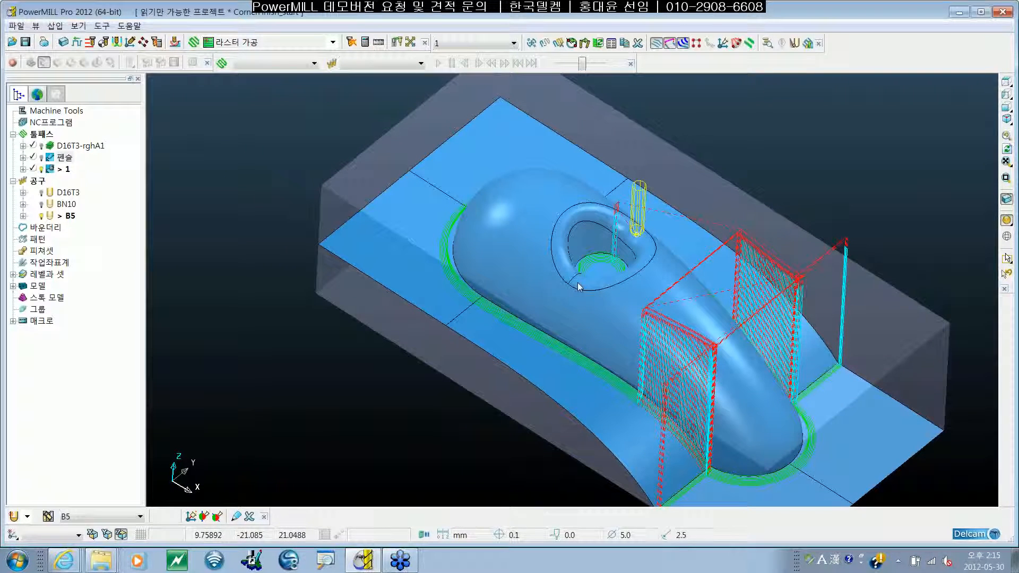
scroll(492, 310, up, 5)
shift+middle_drag(447, 284, 547, 330)
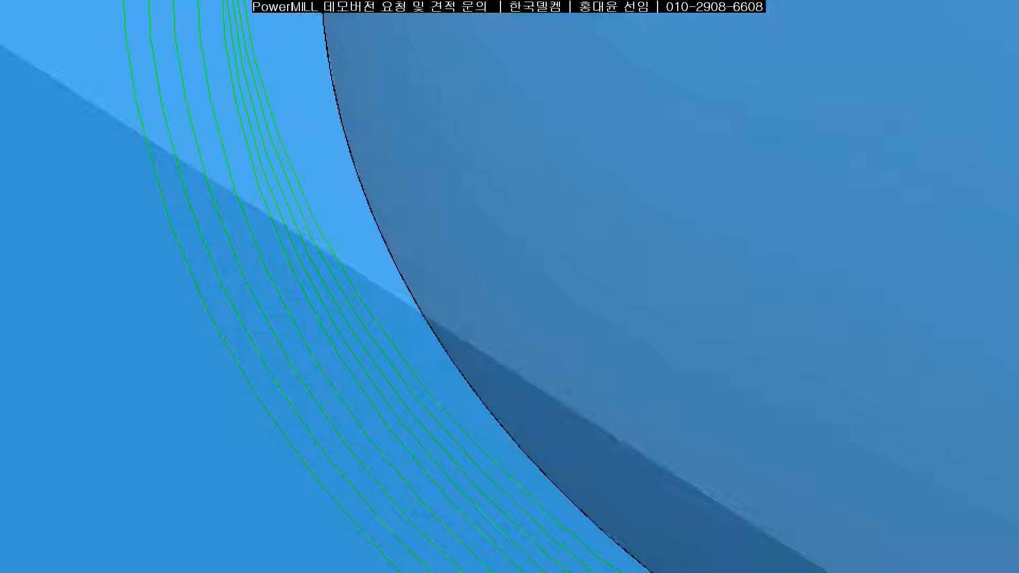
drag(366, 257, 389, 254)
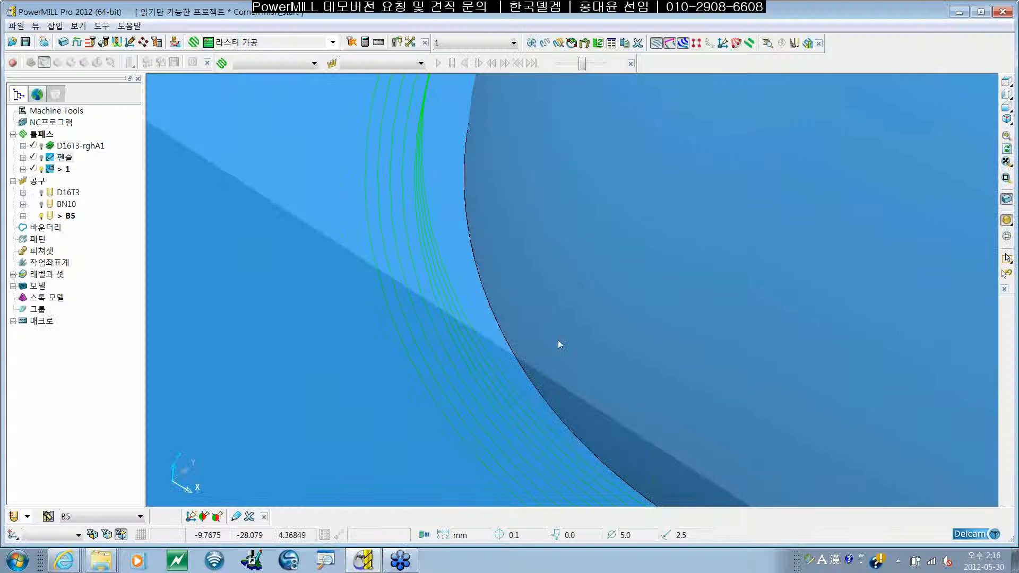
scroll(600, 348, down, 5)
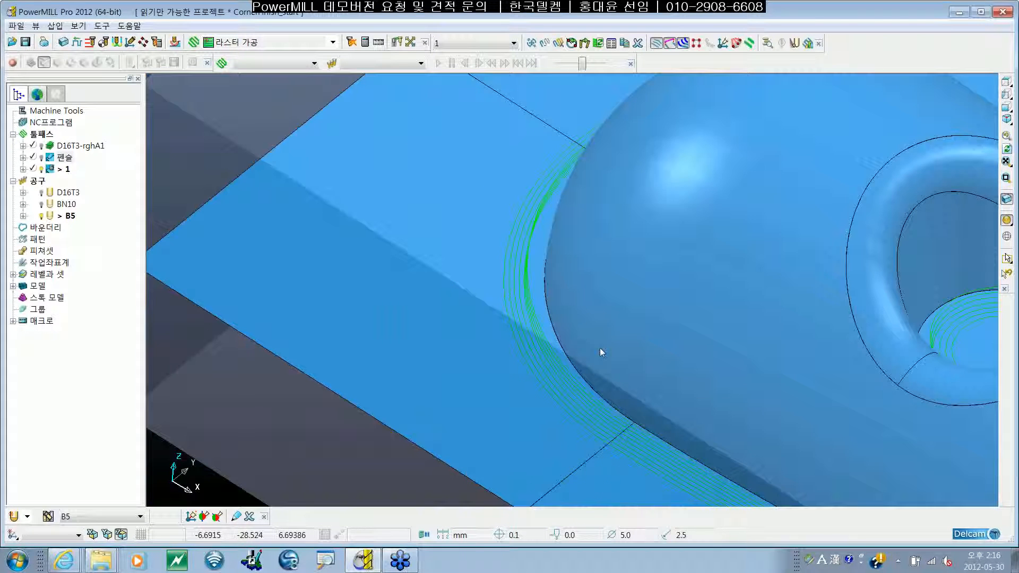
scroll(599, 348, down, 3)
scroll(527, 320, up, 6)
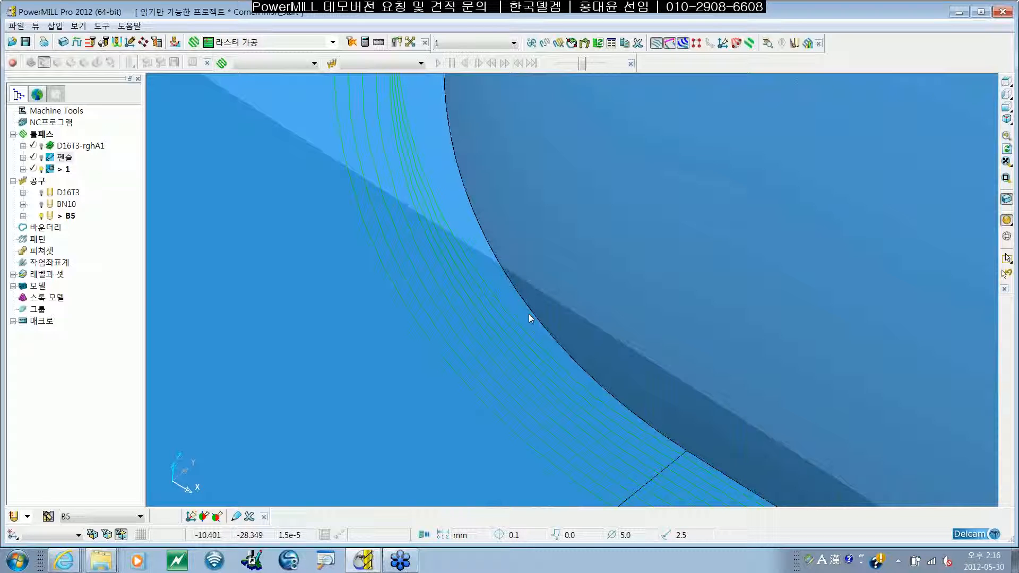
scroll(528, 313, down, 4)
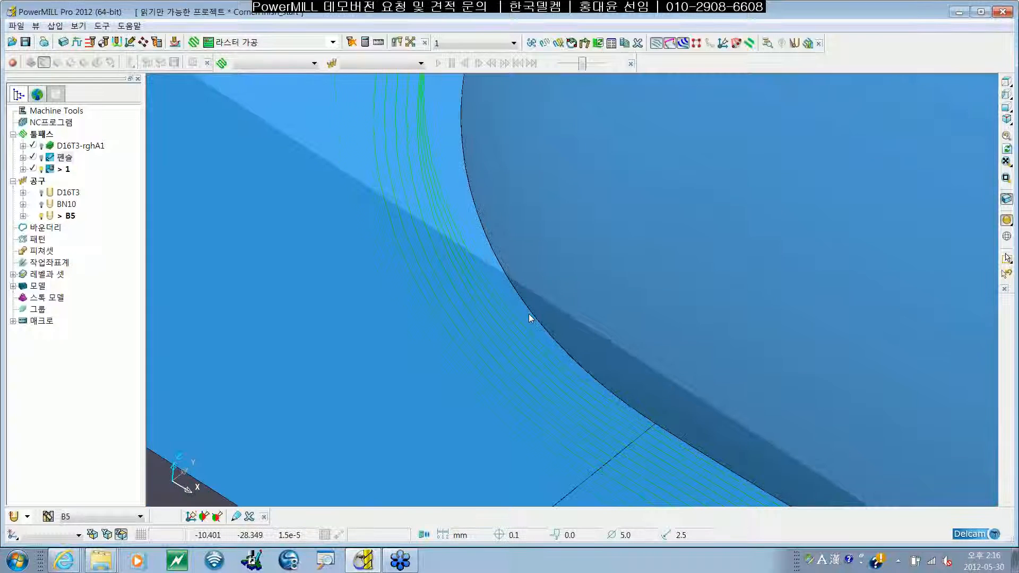
scroll(528, 313, down, 3)
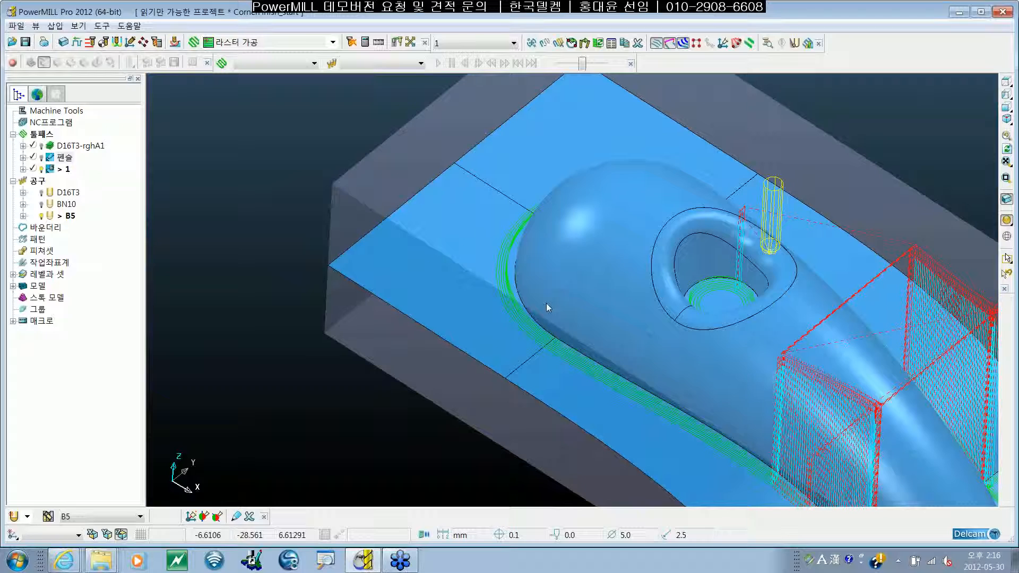
- Examine the rapid and plunge moves of the corner finishing toolpath on the steep corners near the narrow end of the body
shift+middle_drag(859, 413, 653, 318)
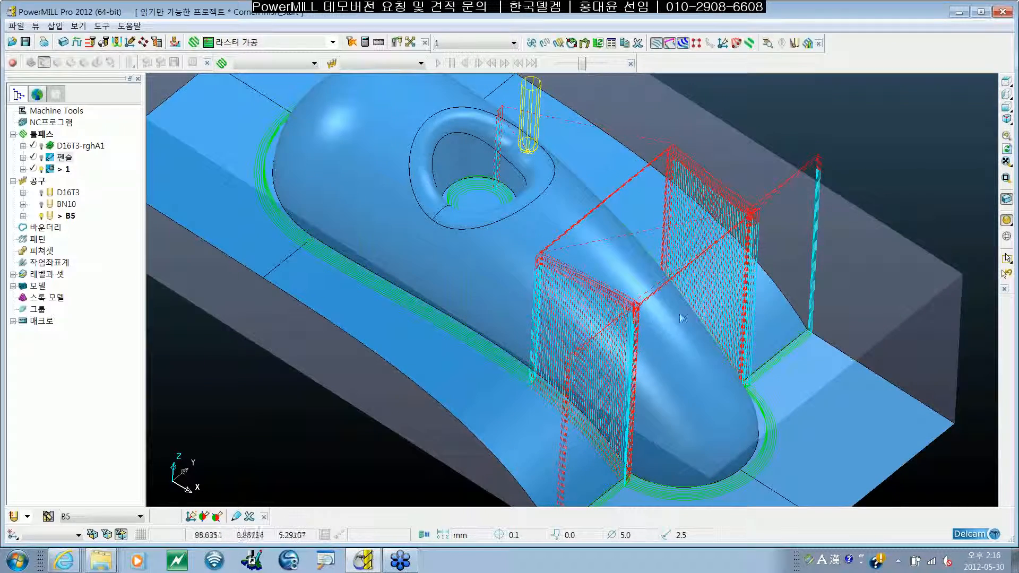
shift+middle_drag(757, 360, 745, 348)
scroll(718, 397, up, 2)
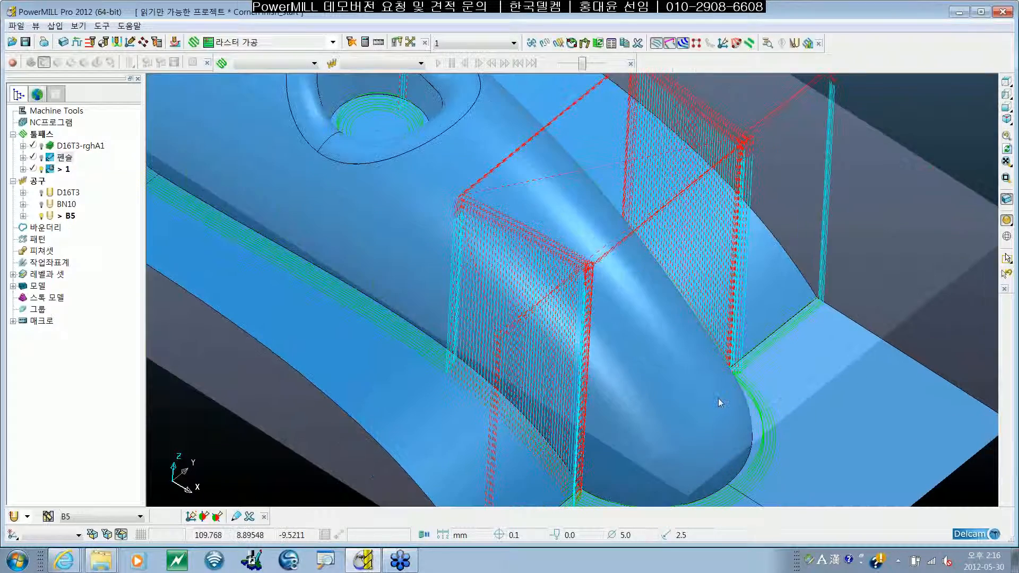
scroll(718, 398, up, 3)
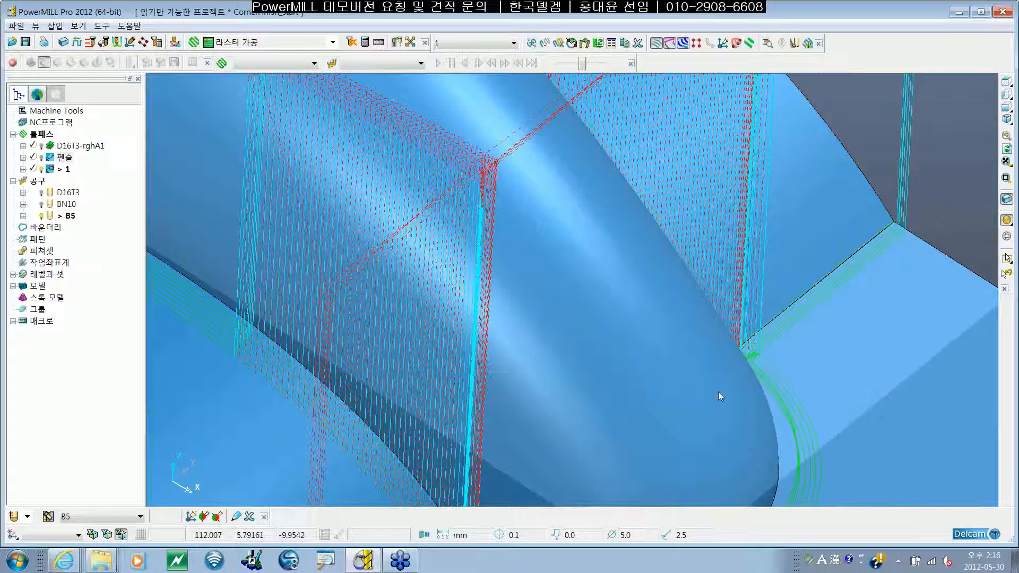
scroll(717, 391, up, 3)
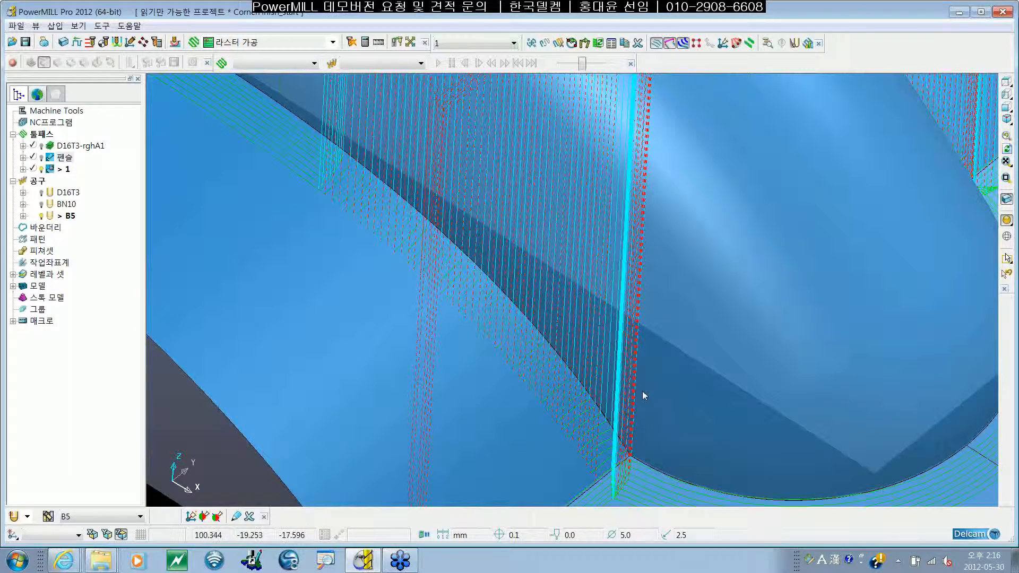
scroll(642, 392, down, 2)
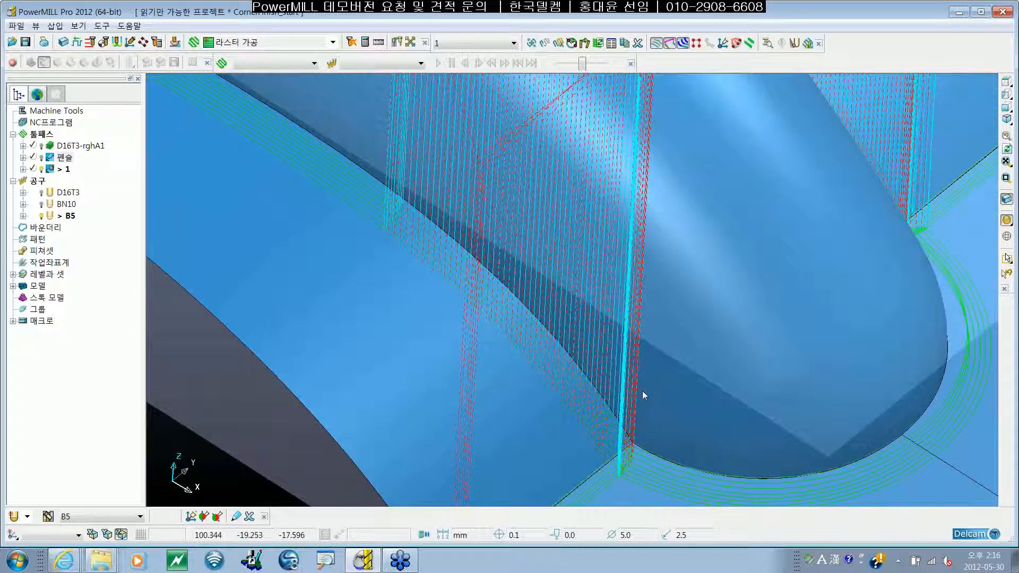
scroll(668, 381, down, 2)
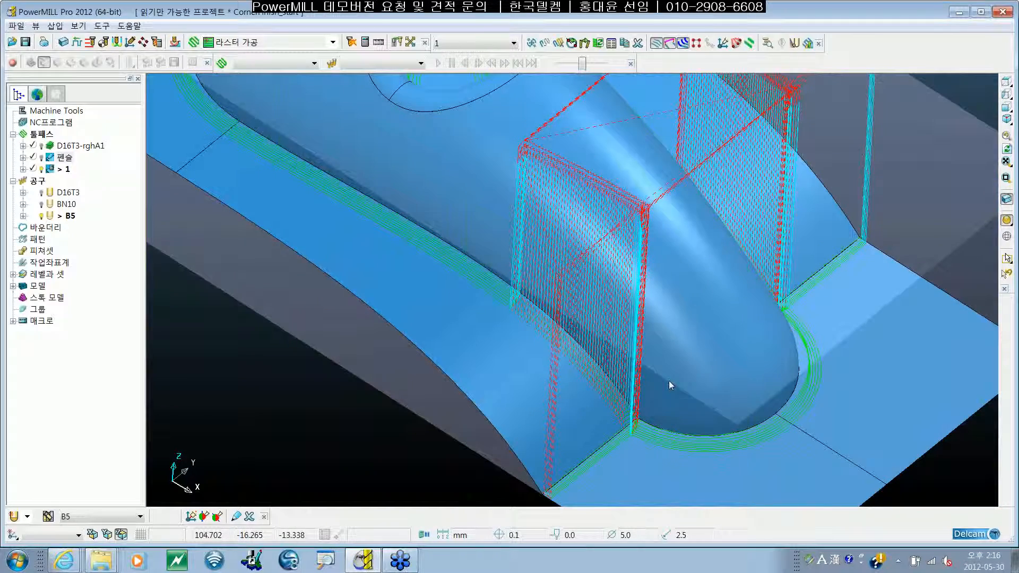
scroll(668, 380, down, 2)
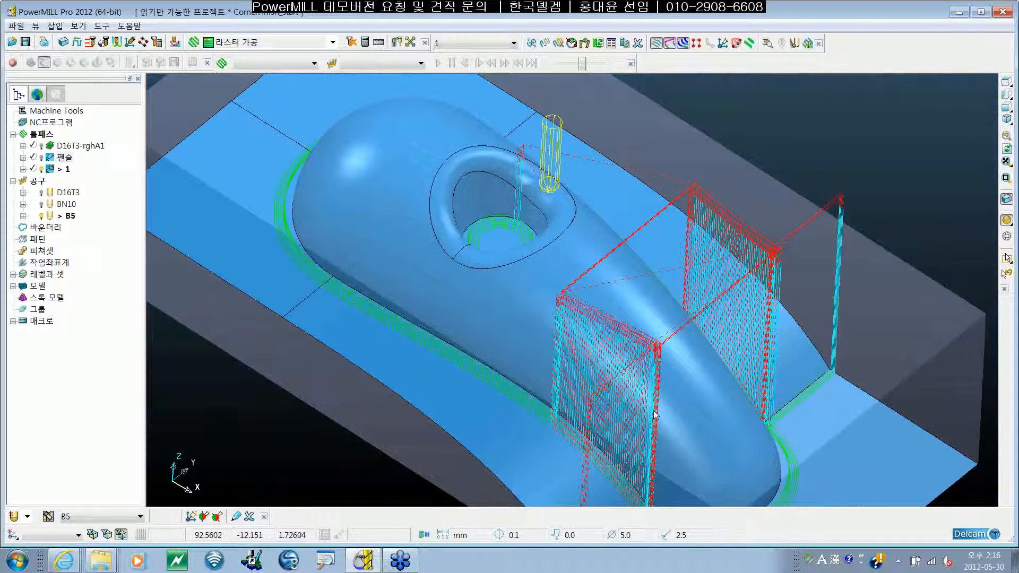
- Rename the B5 corner finishing toolpath as 코너잔삭 and unlock its parameters for editing
right_click(64, 169)
click(88, 228)
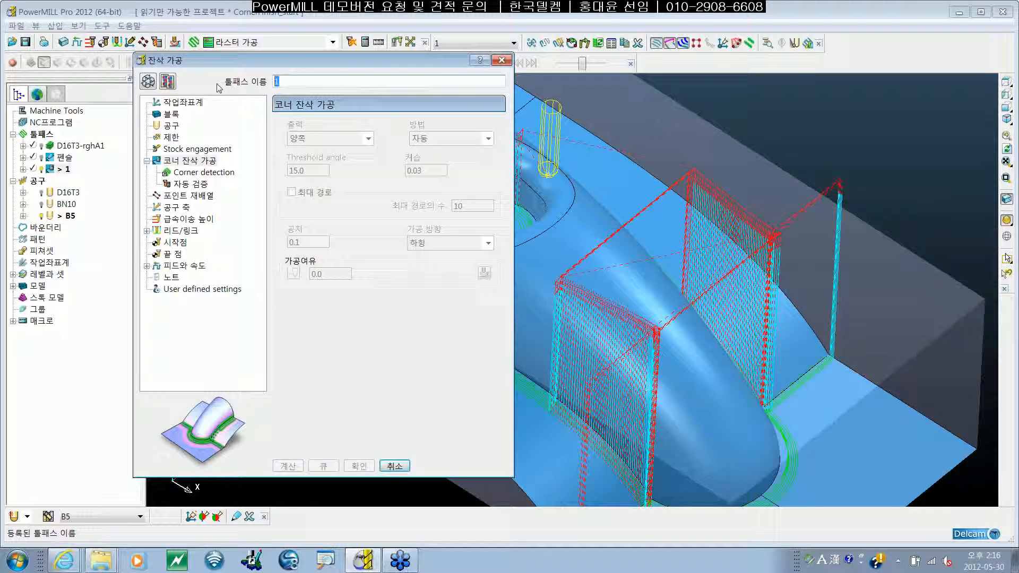
text(코너잔삭)
click(148, 81)
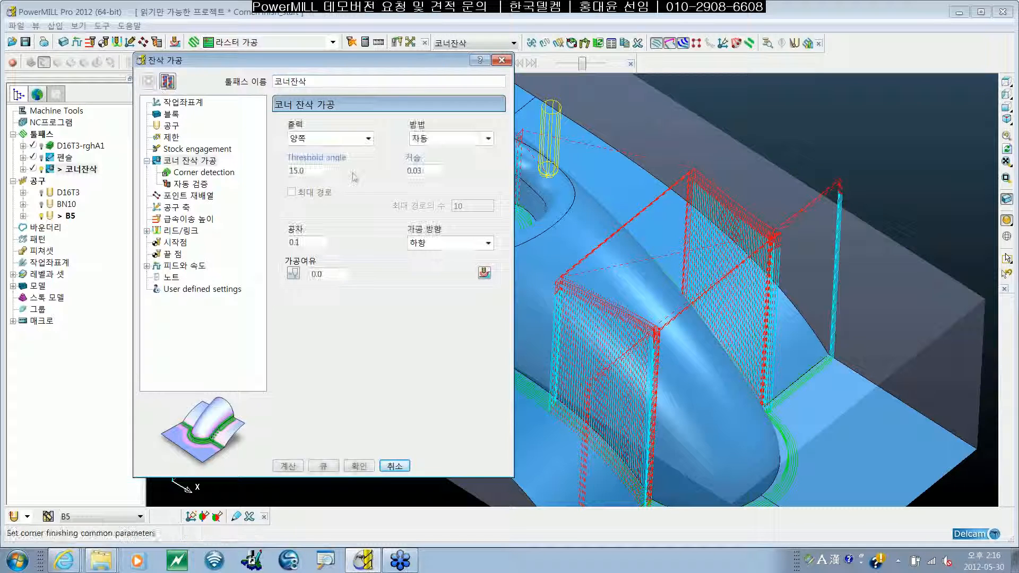
- Set the corner finishing output to 쉘로우 (shallow) with a threshold angle of 30 and recalculate the toolpath
click(368, 139)
click(324, 167)
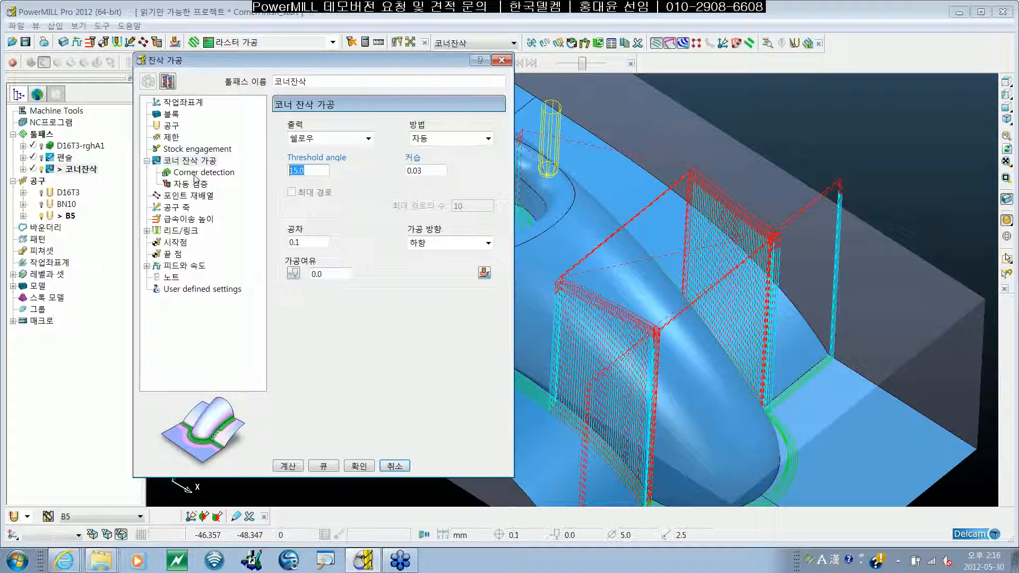
text(30)
click(295, 466)
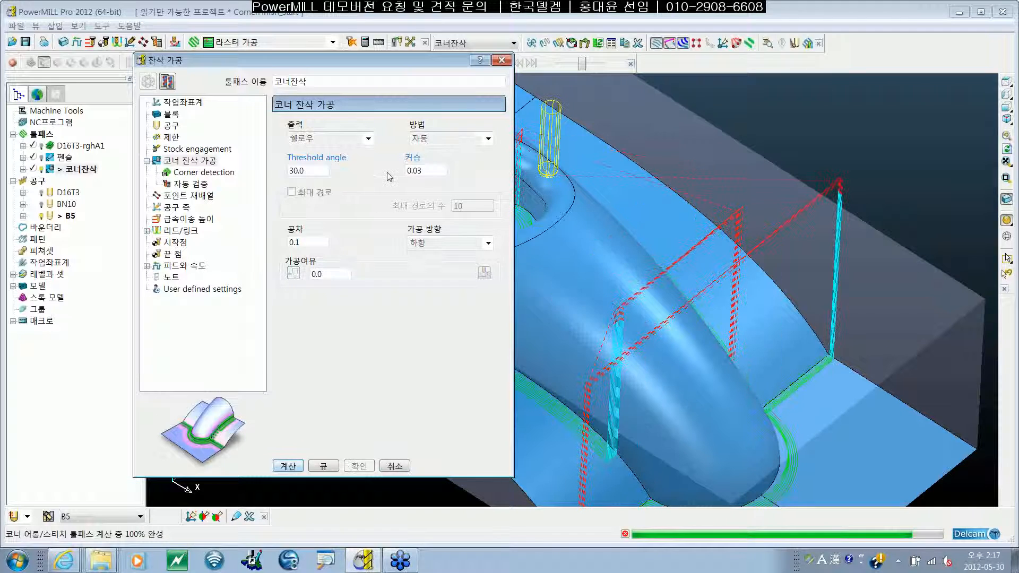
- Examine the recalculated shallow passes and their rapid links over the whole model
drag(427, 61, 283, 64)
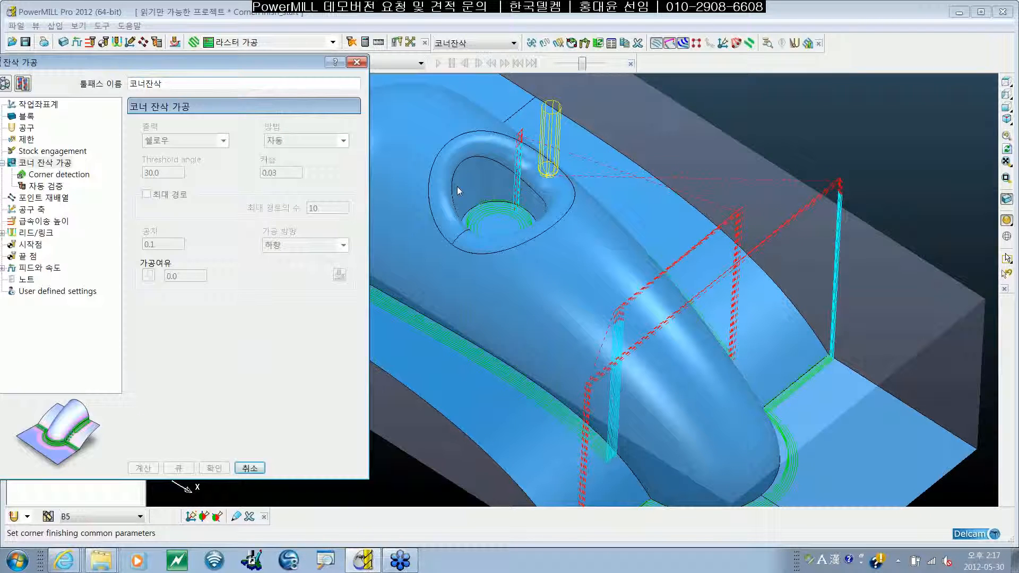
shift+middle_drag(562, 320, 676, 304)
scroll(676, 304, down, 2)
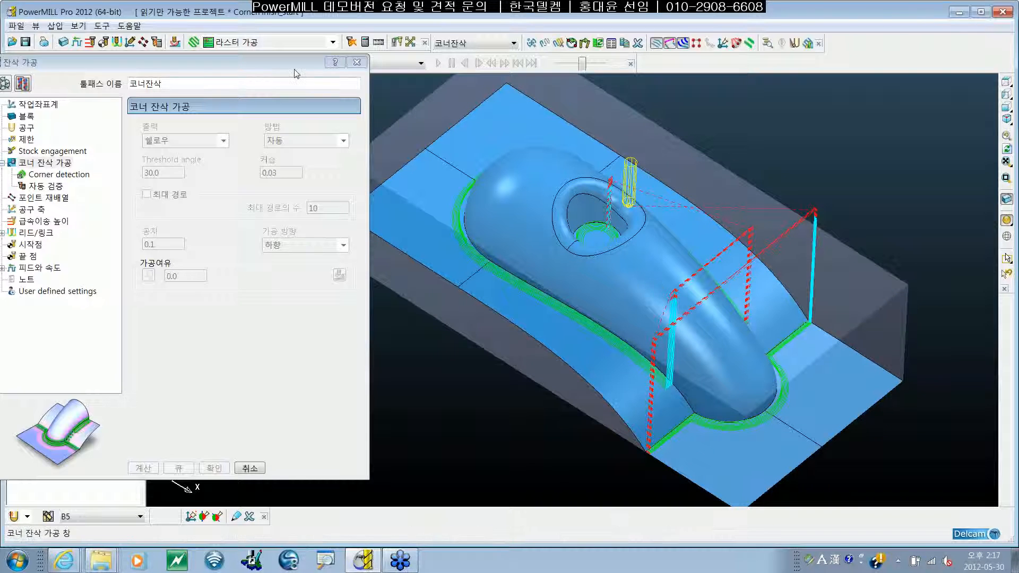
drag(306, 68, 424, 71)
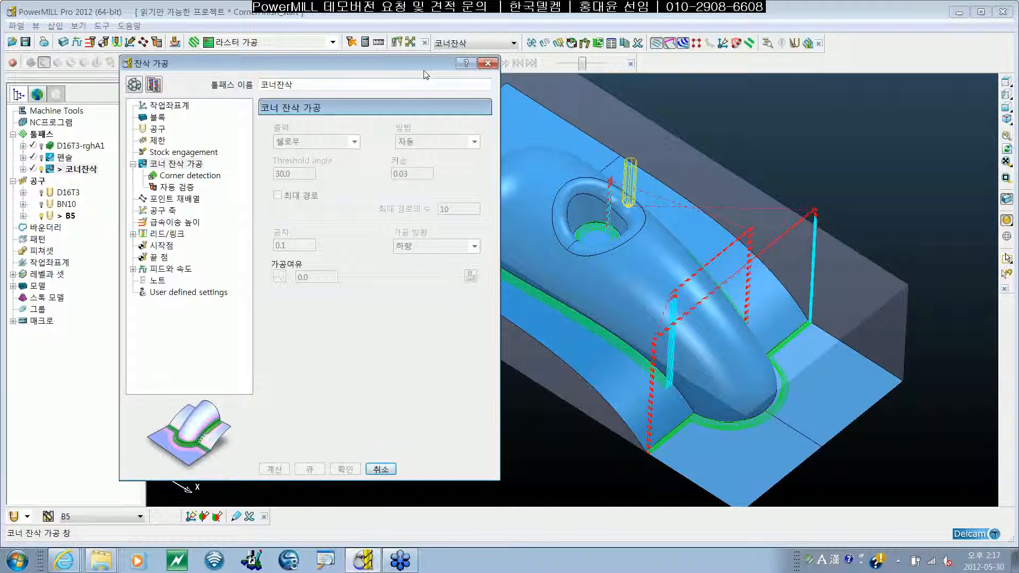
click(716, 311)
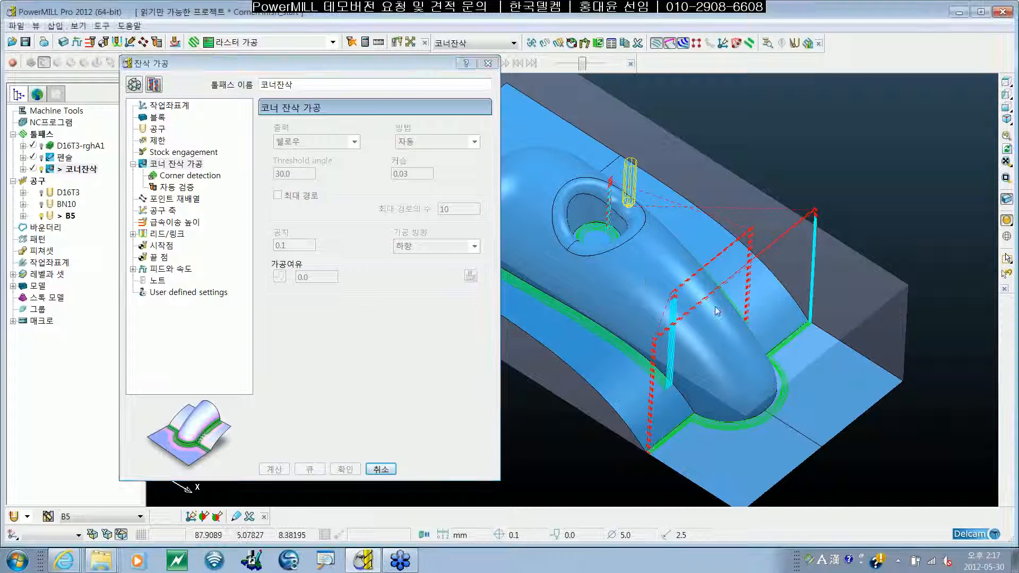
shift+middle_drag(717, 311, 679, 271)
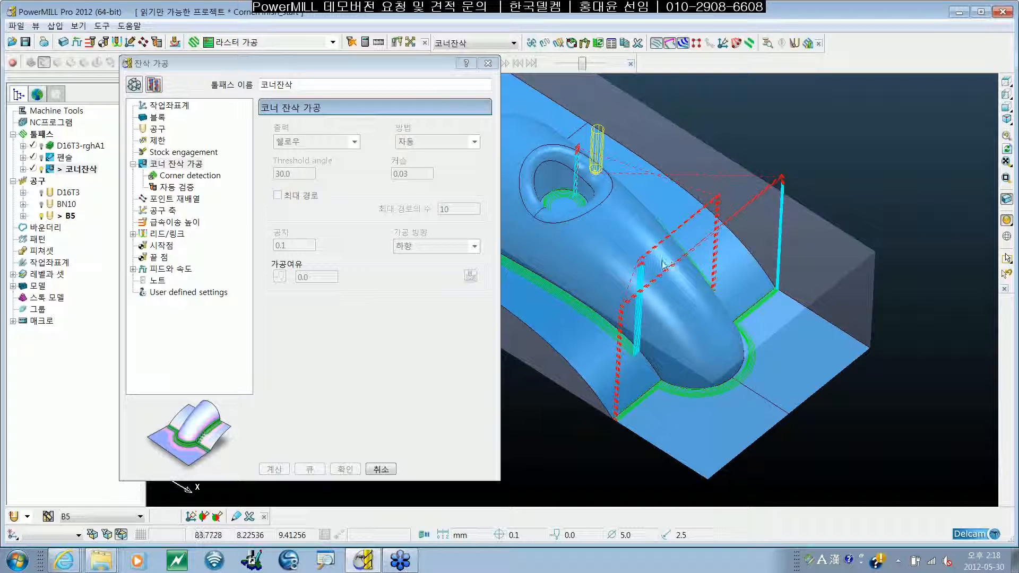
- Open the lead-in (리드 인) settings of the 코너잔삭 toolpath and inspect its plunge moves beside the body
click(155, 235)
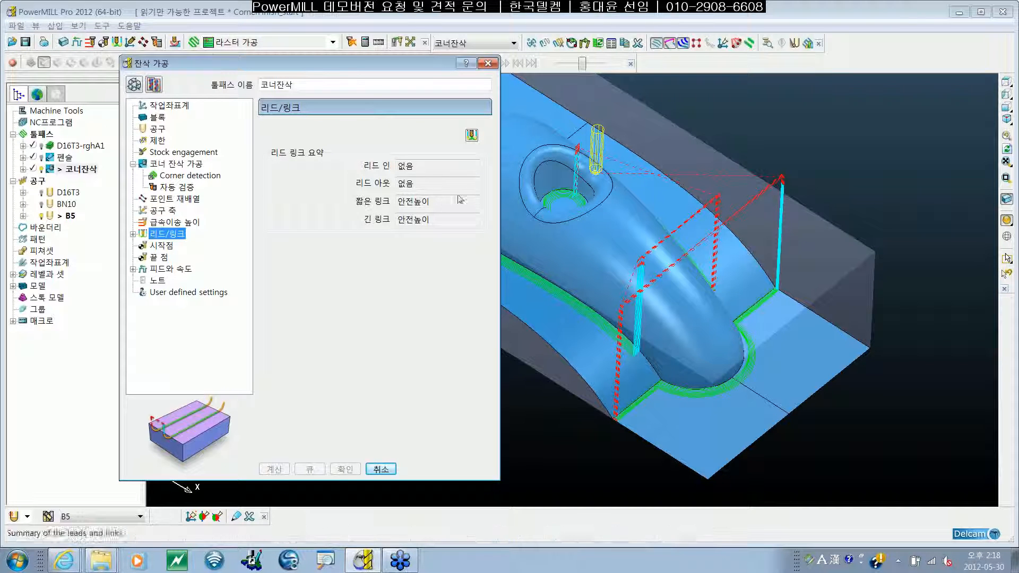
click(472, 136)
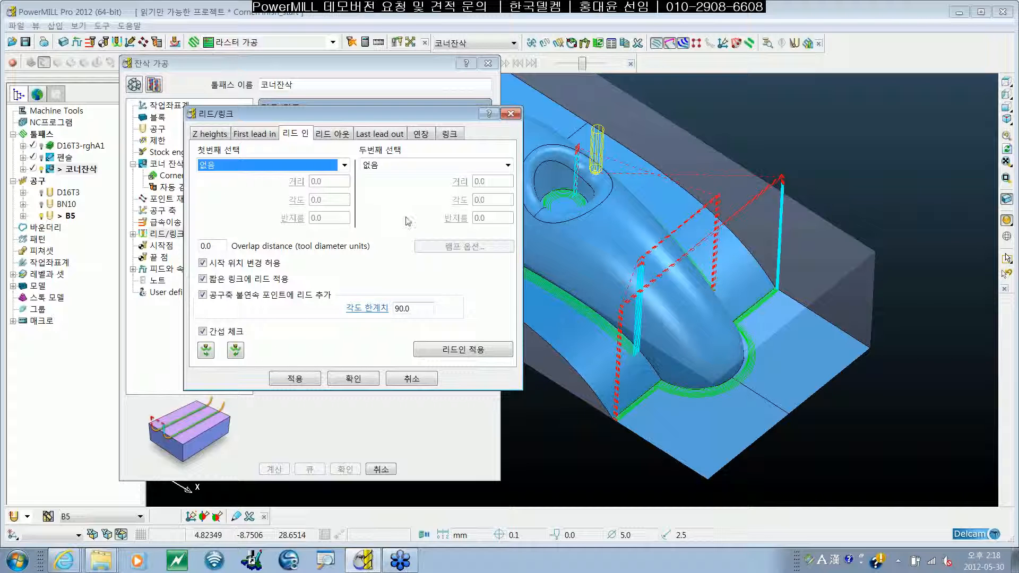
click(632, 371)
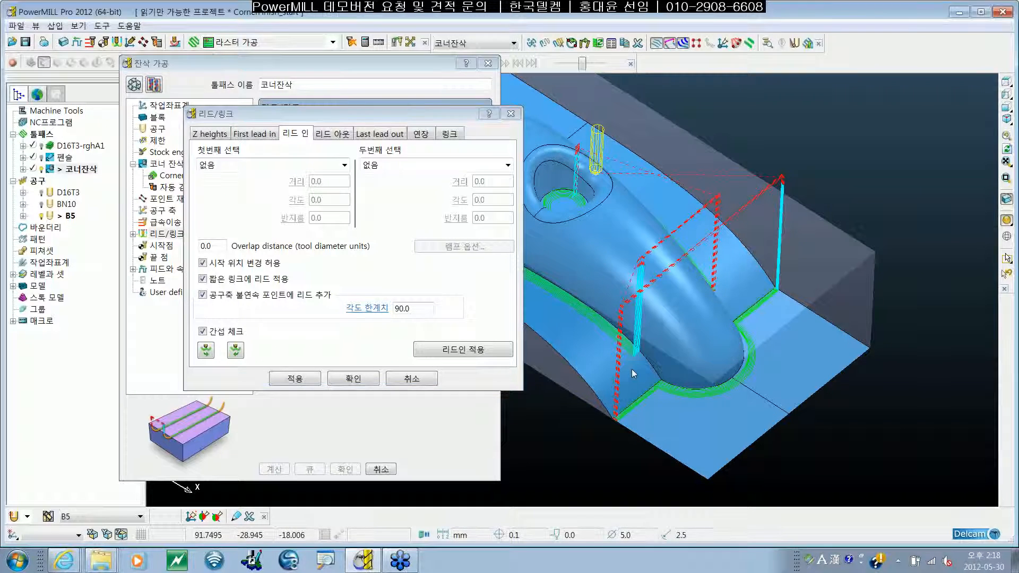
shift+middle_drag(632, 374, 679, 392)
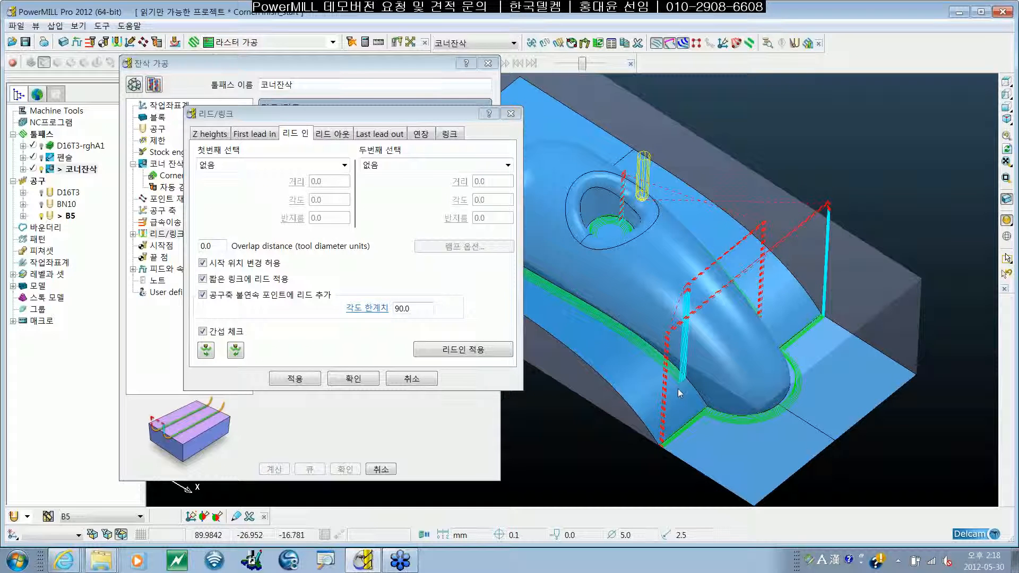
scroll(677, 388, up, 2)
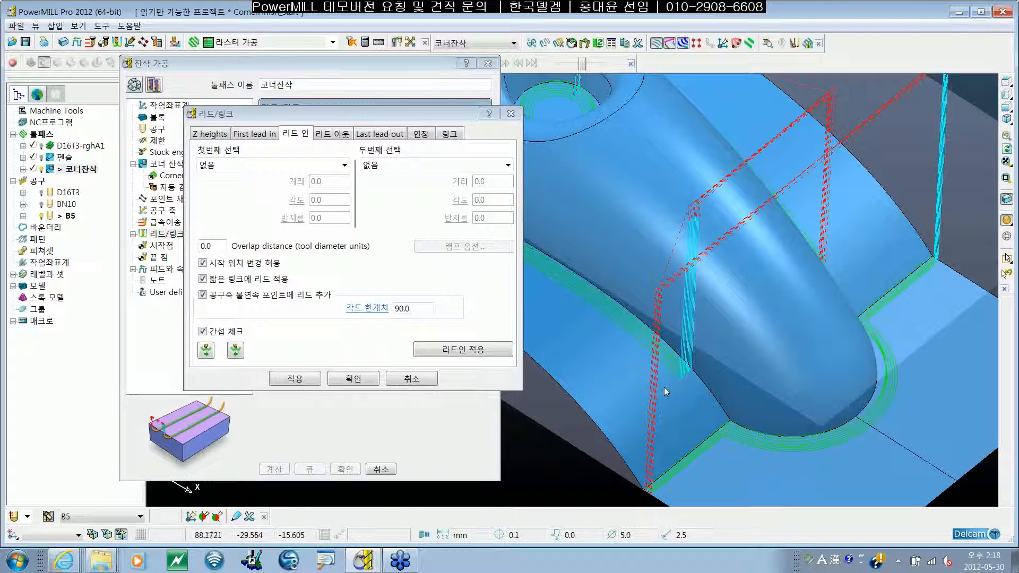
shift+middle_drag(631, 376, 644, 370)
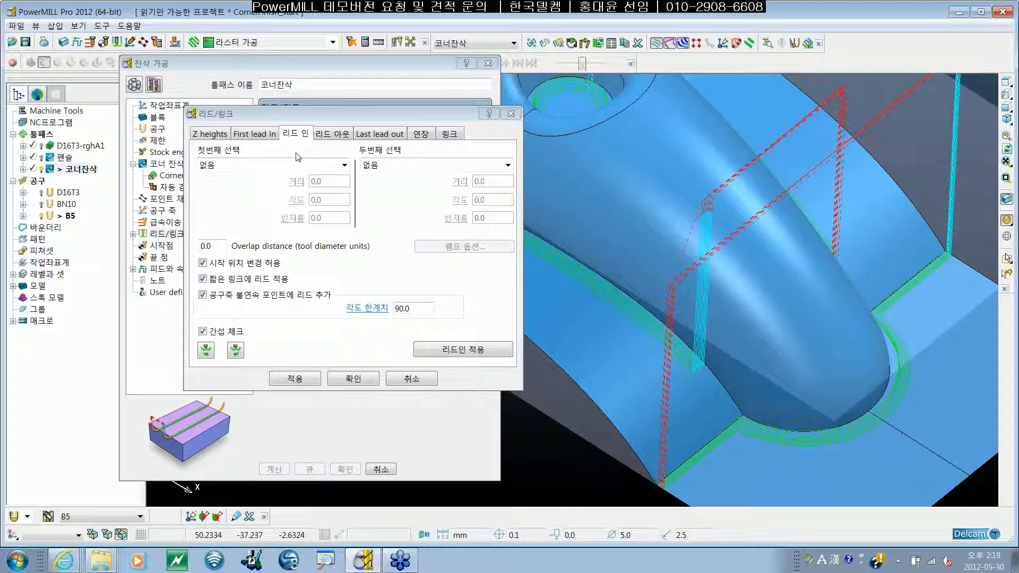
- Set the first lead-in choice to 수직 원호 (vertical arc) with angle 90 and radius 4, and apply the lead-ins
click(343, 168)
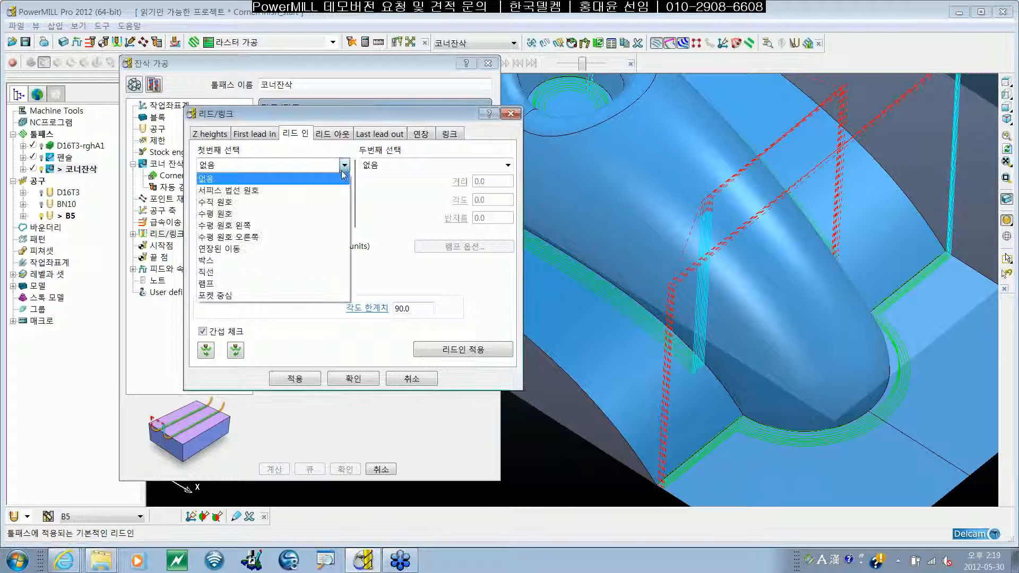
click(275, 202)
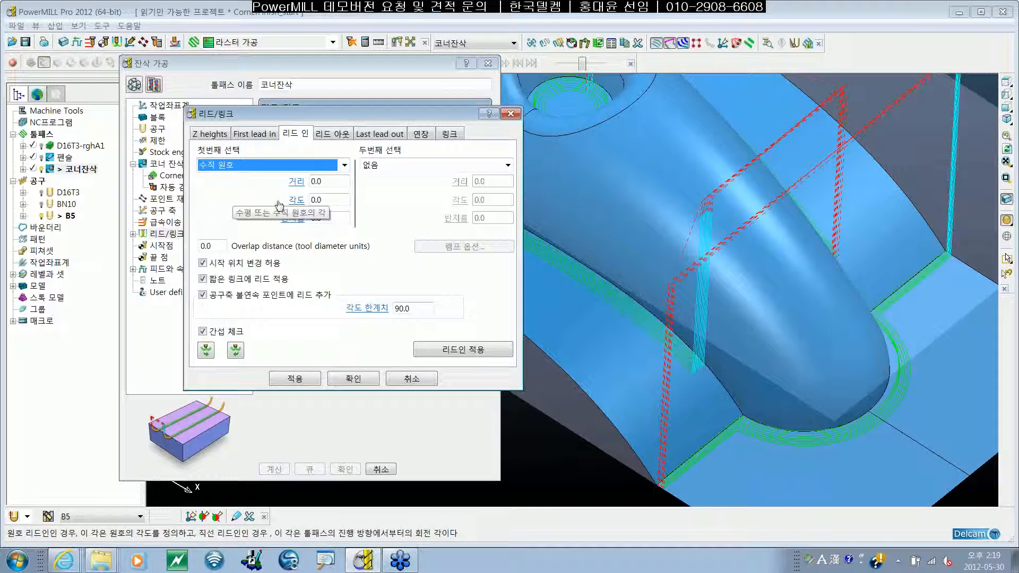
click(317, 199)
text(9)
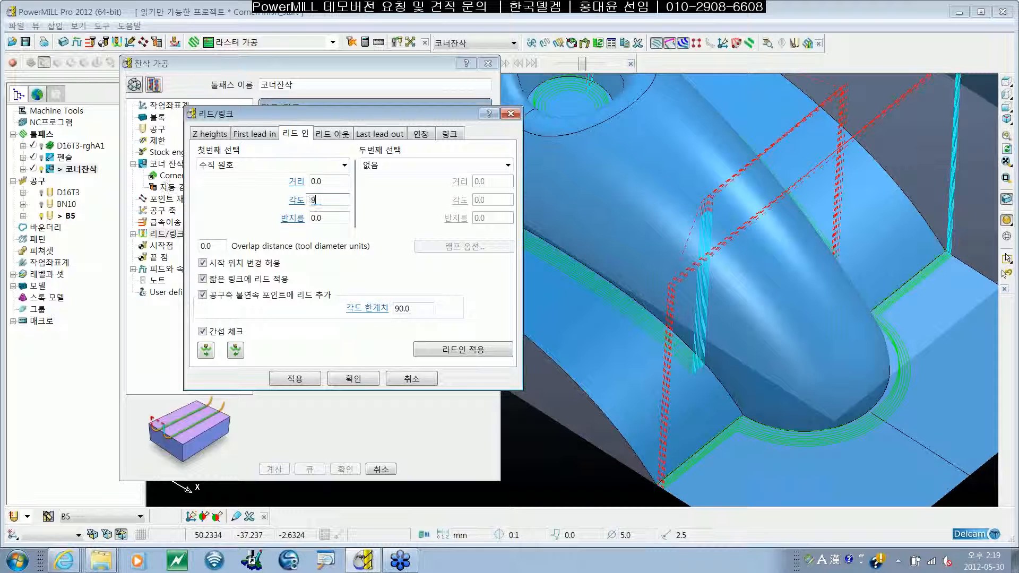
text(0)
key(Tab)
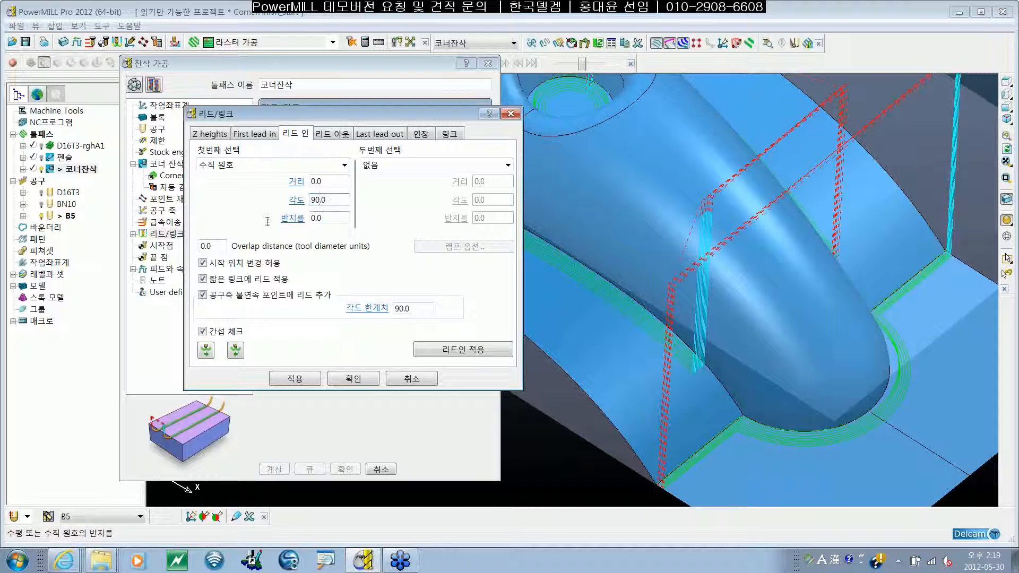
text(4)
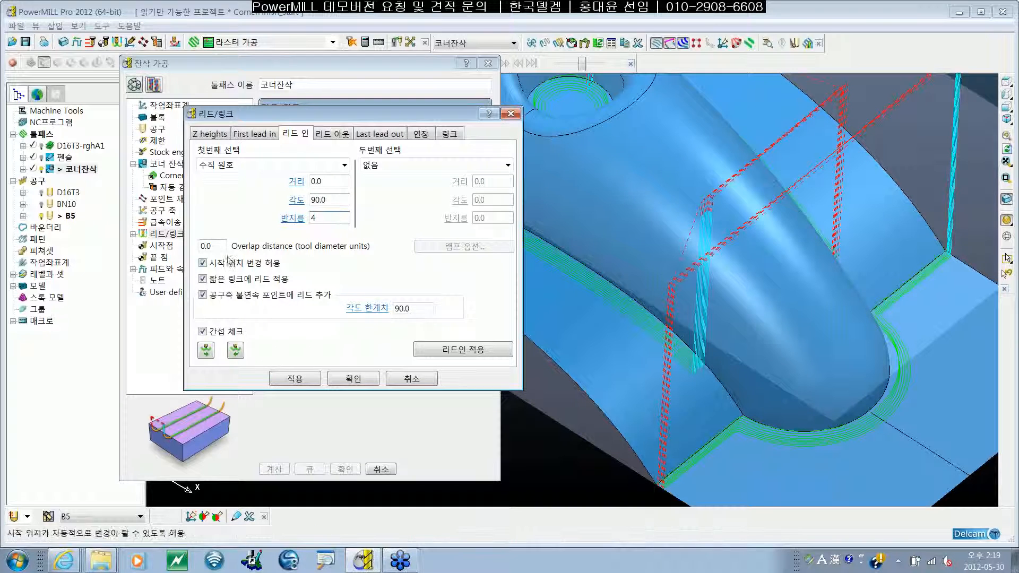
click(434, 350)
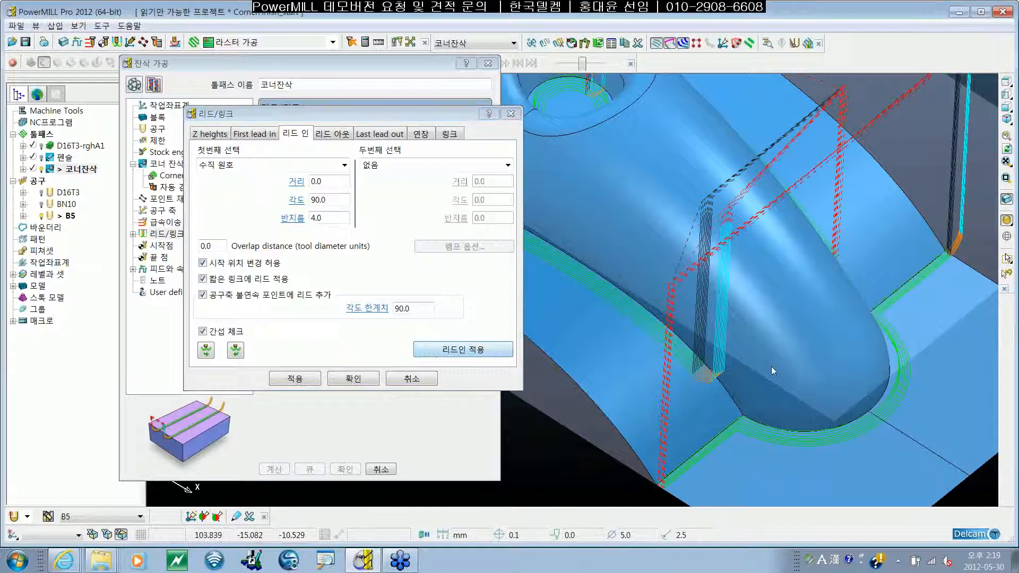
- Inspect the vertical arc lead-ins beside the body, copy the lead-in values to the lead-outs, and apply them to the toolpath
scroll(708, 368, up, 3)
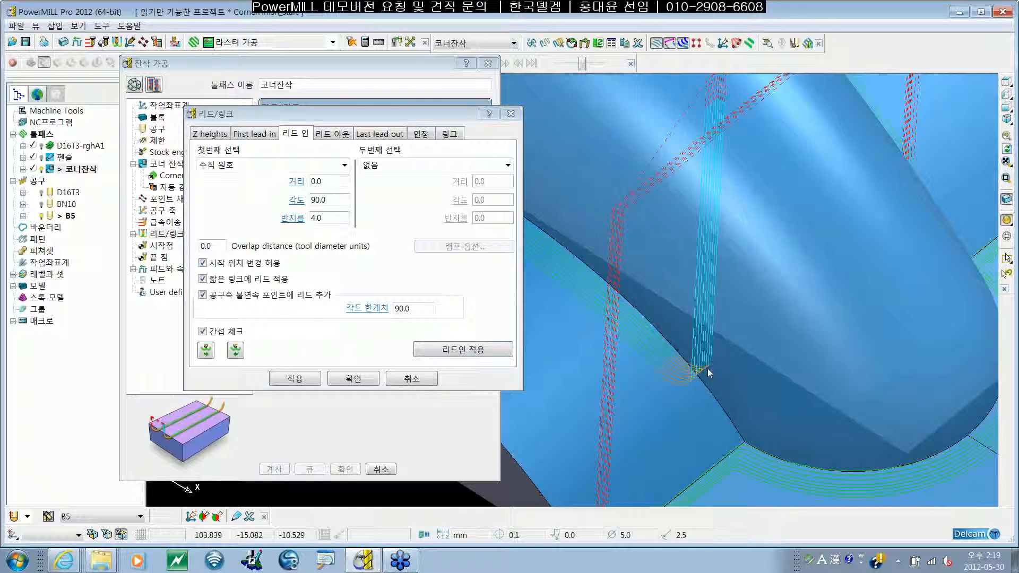
scroll(707, 368, up, 2)
scroll(591, 359, up, 2)
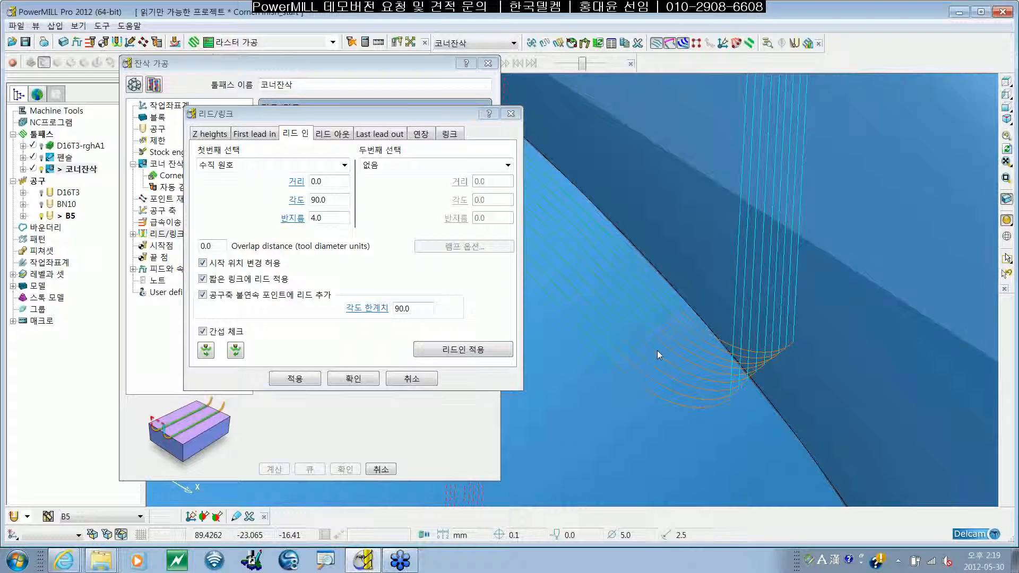
scroll(653, 348, down, 1)
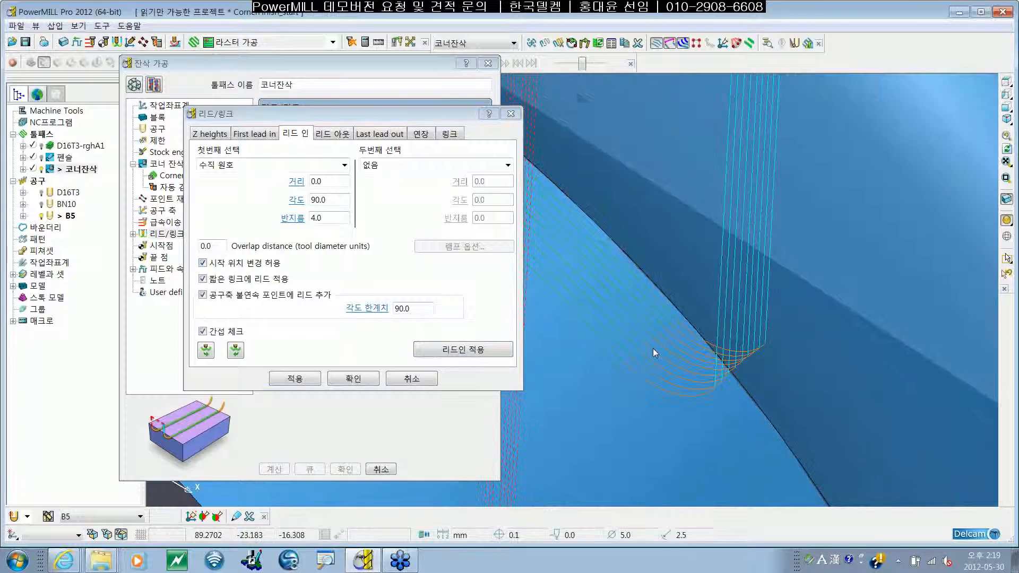
scroll(652, 348, down, 3)
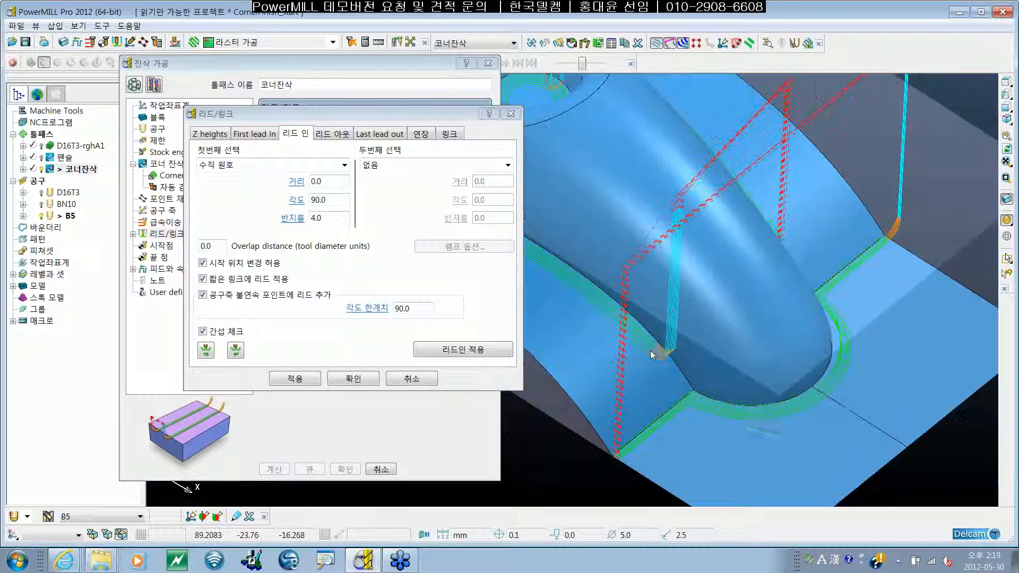
shift+middle_drag(650, 351, 641, 353)
click(207, 352)
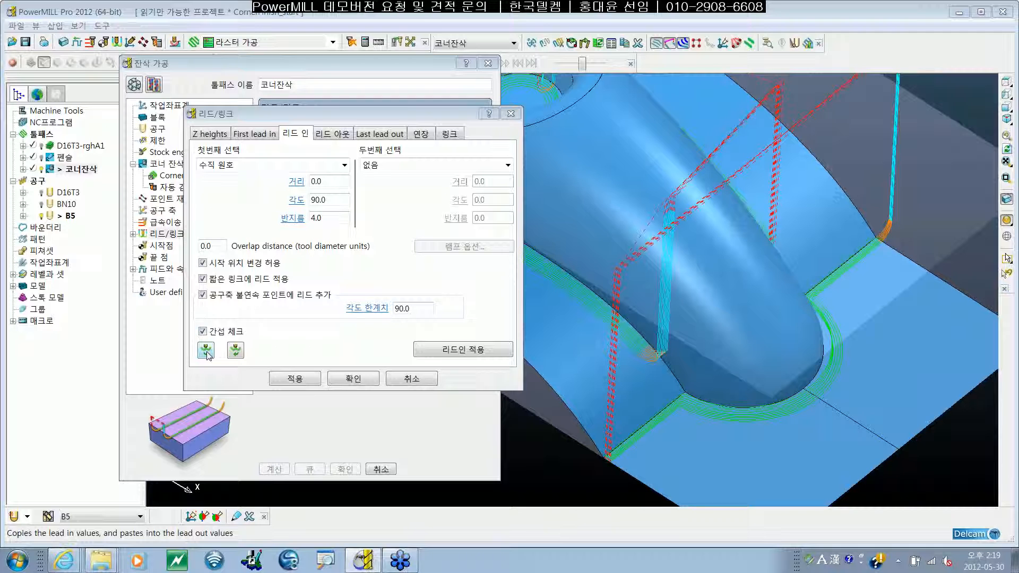
click(206, 351)
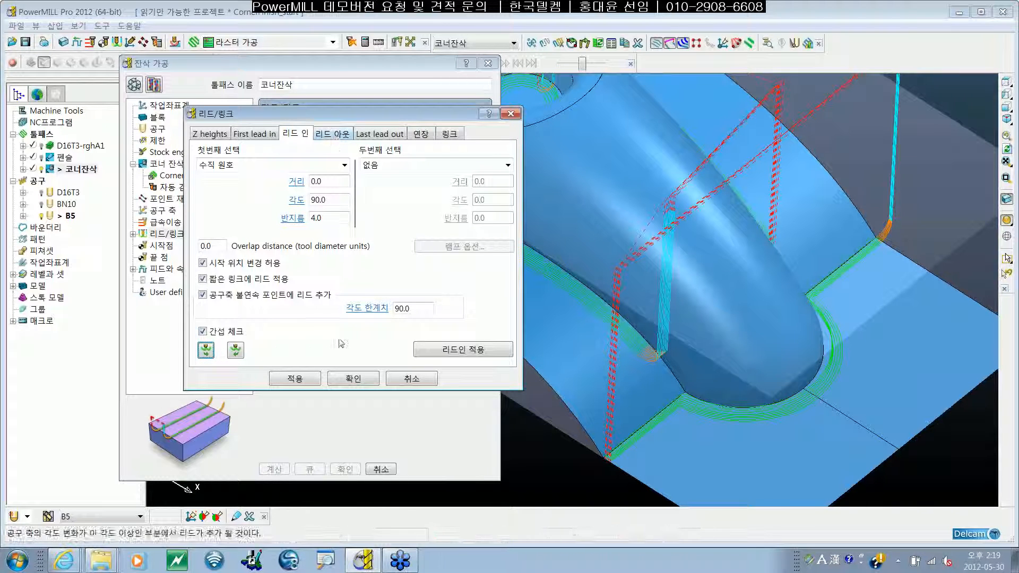
click(295, 379)
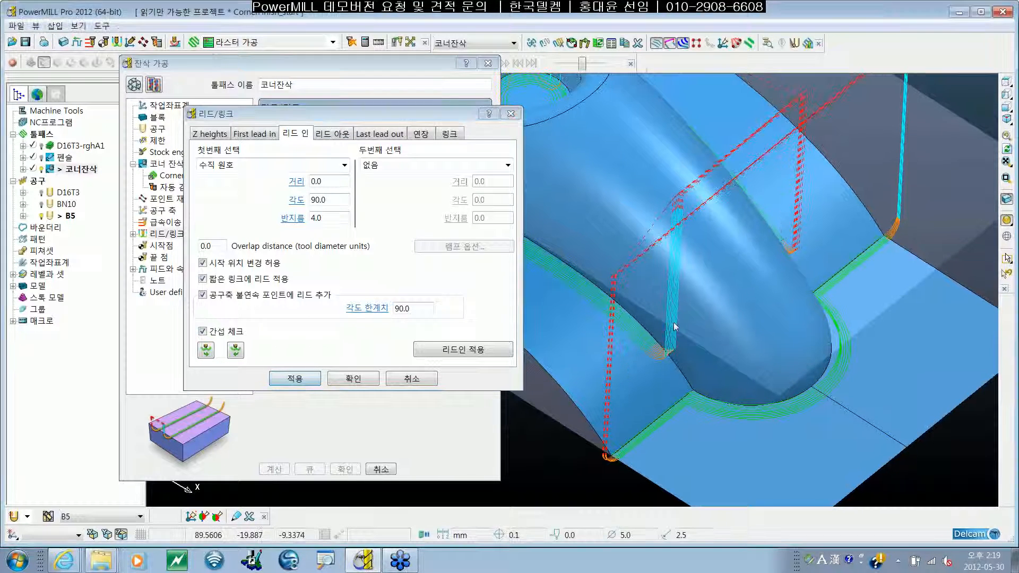
- Set the short (짧은), long (긴) and default (초기값) links of the 코너잔삭 toolpath to 스킴 (skim)
scroll(673, 322, up, 5)
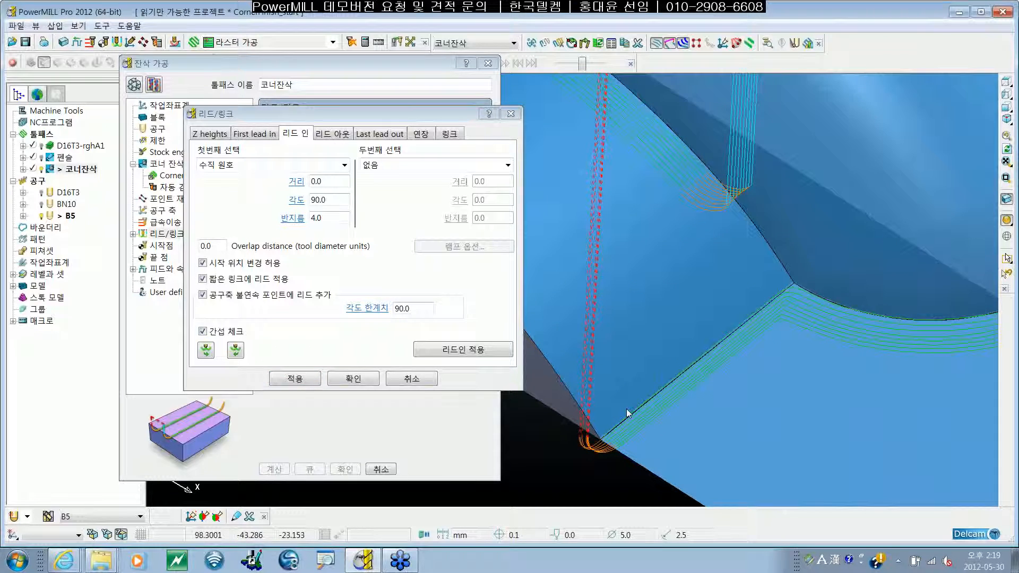
scroll(623, 398, up, 3)
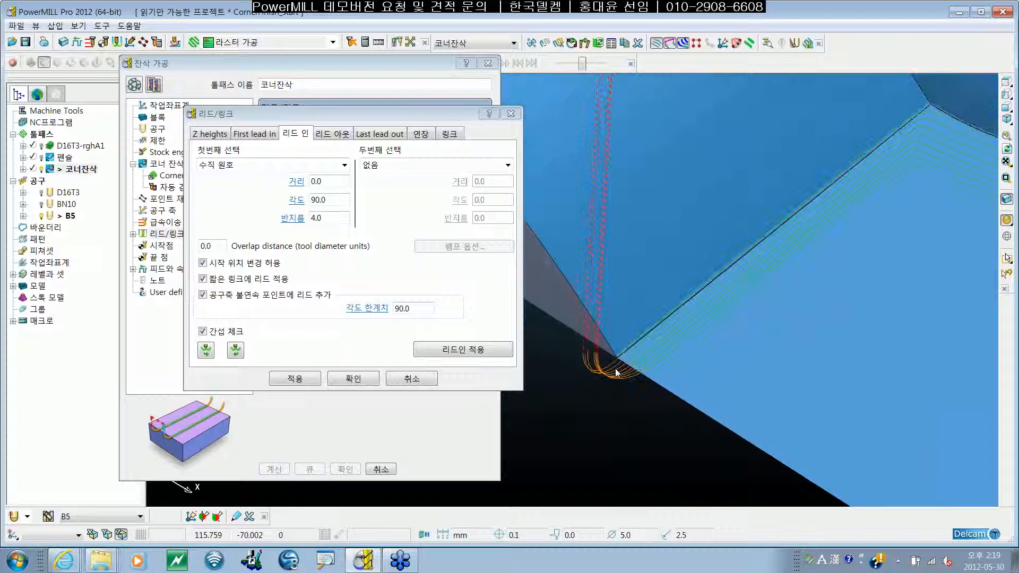
scroll(616, 373, down, 5)
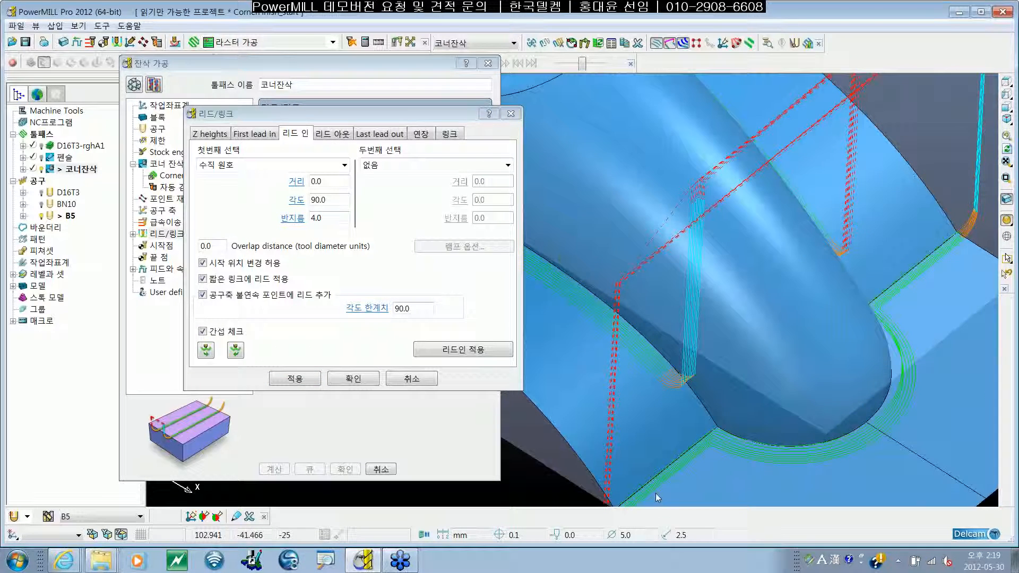
scroll(655, 492, down, 3)
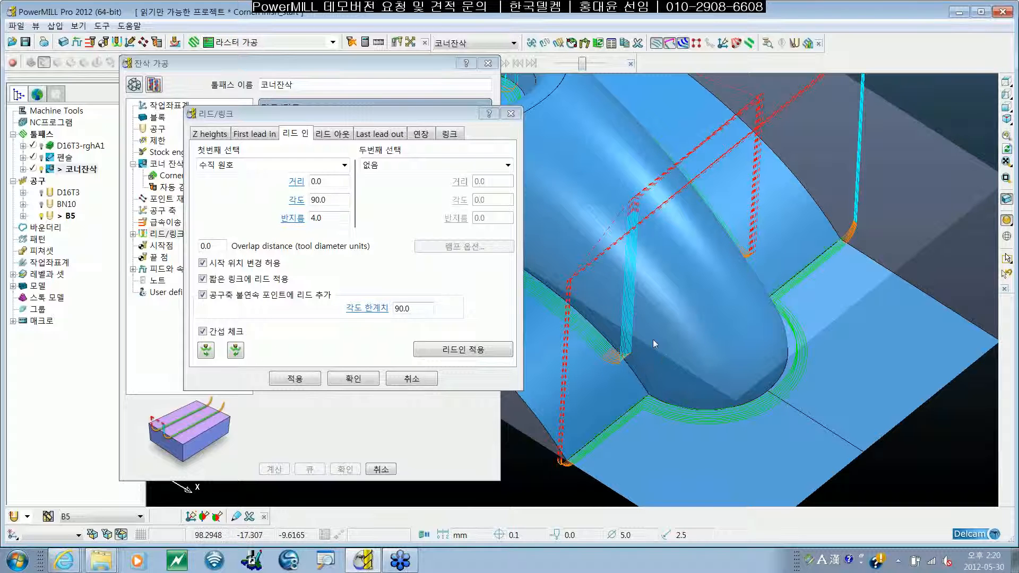
mouse_move(653, 339)
shift+middle_down()
mouse_move(676, 340)
mouse_move(645, 350)
shift+middle_up()
click(452, 136)
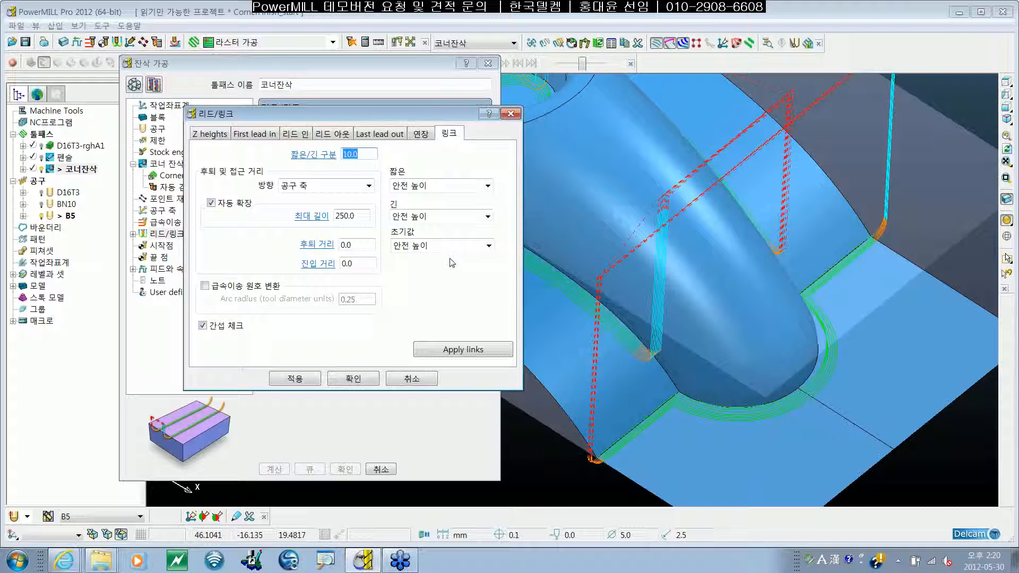
click(469, 185)
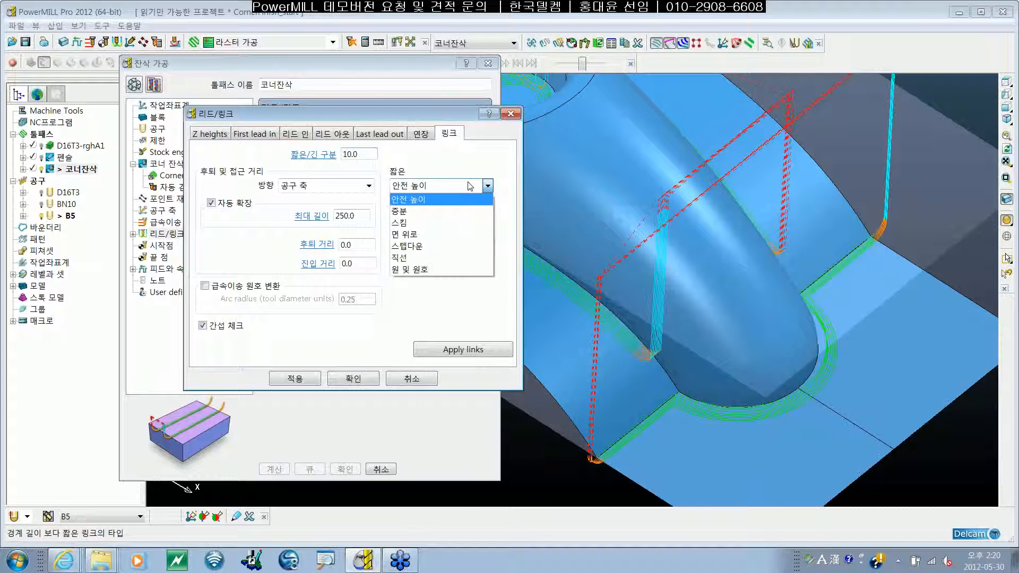
click(487, 185)
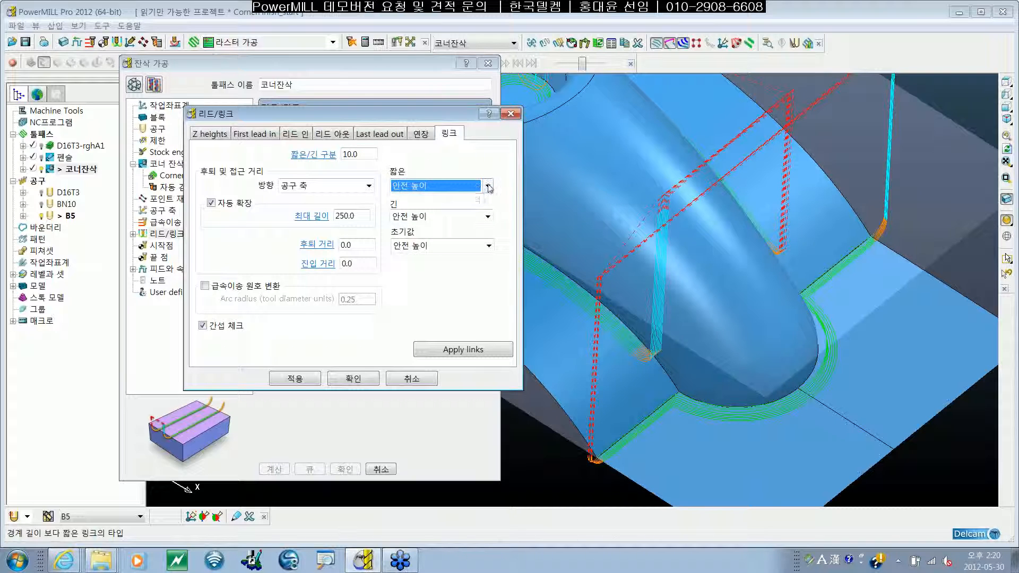
click(487, 185)
click(443, 230)
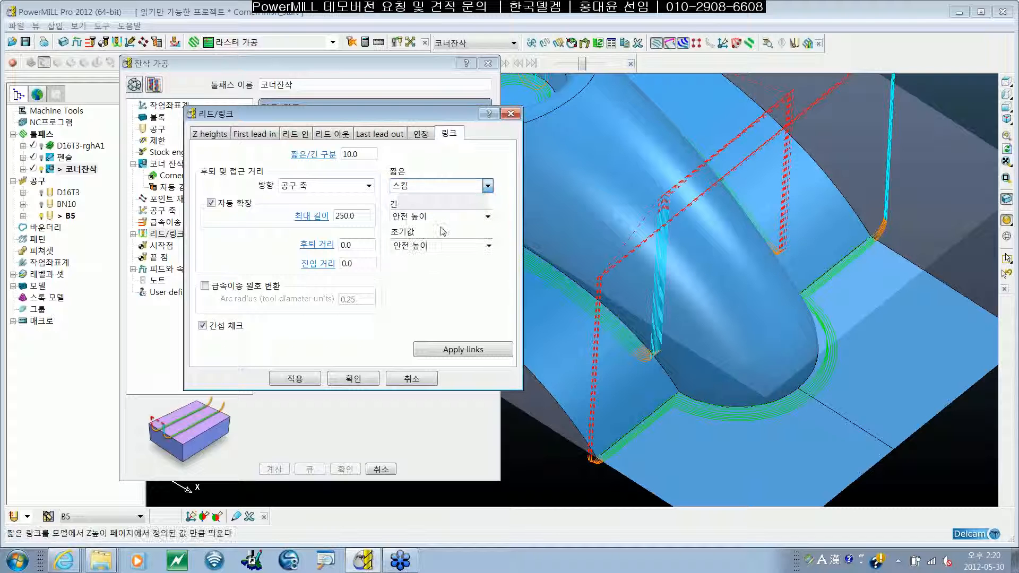
click(443, 216)
click(446, 238)
click(468, 246)
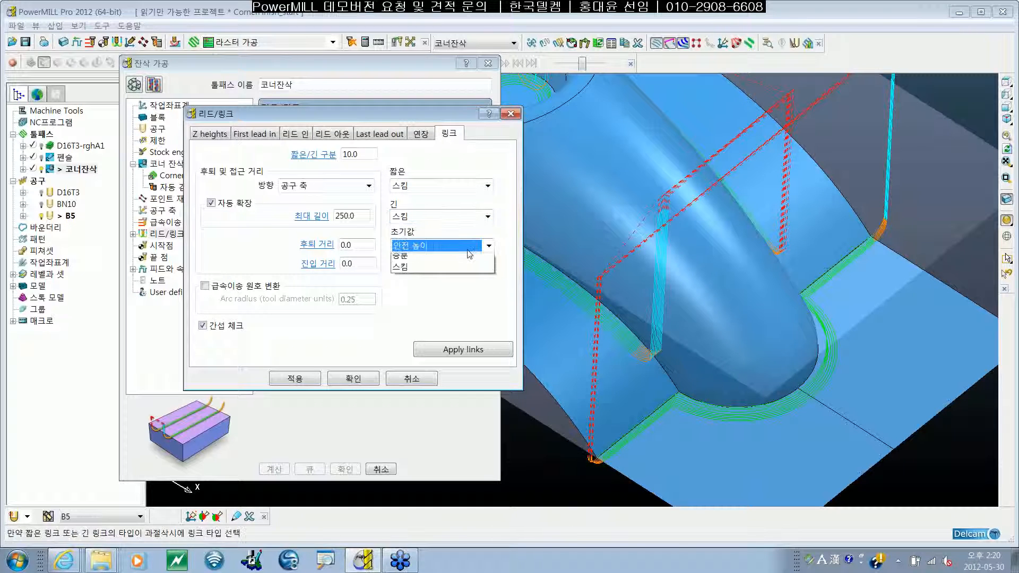
click(457, 267)
click(487, 217)
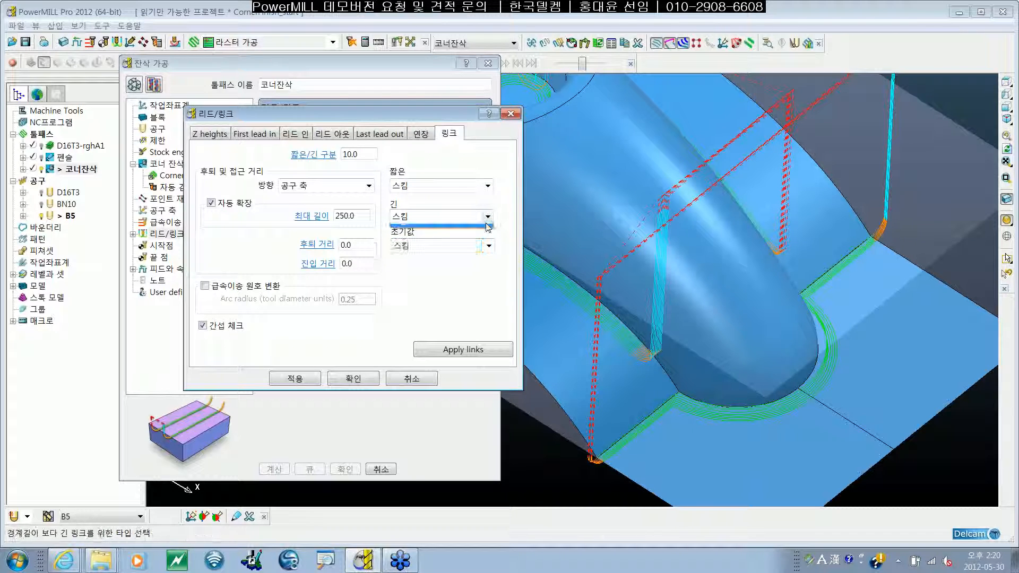
click(446, 237)
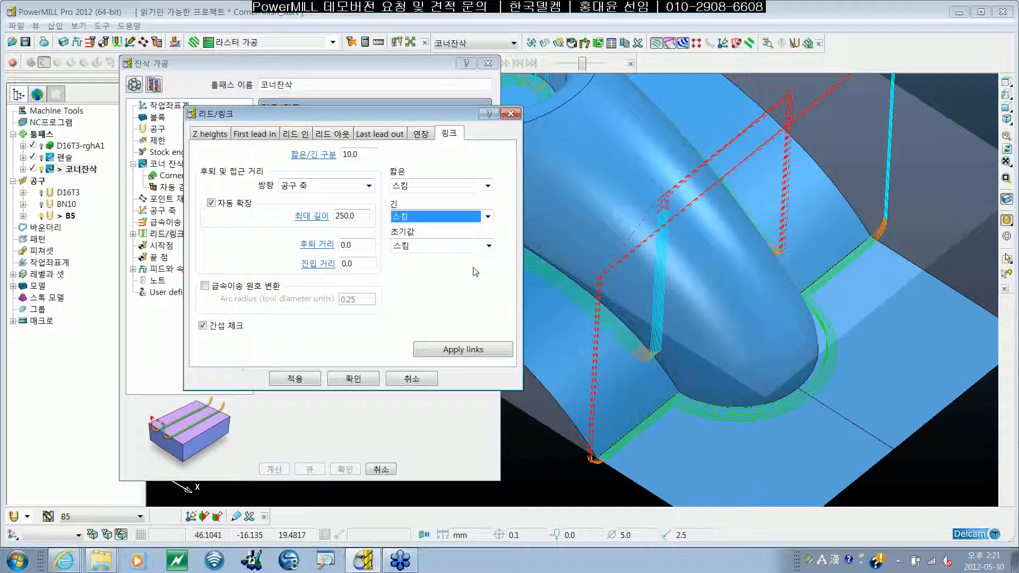
- Check the skim and plunge distances in the Z heights settings, apply the skim links, accept the lead/link settings and close the toolpath form
click(214, 136)
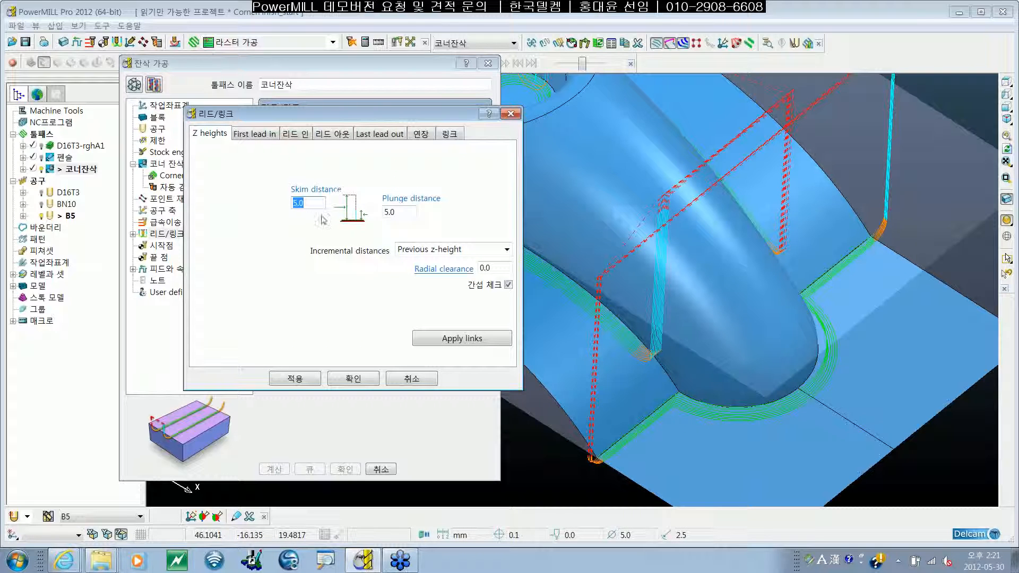
click(402, 211)
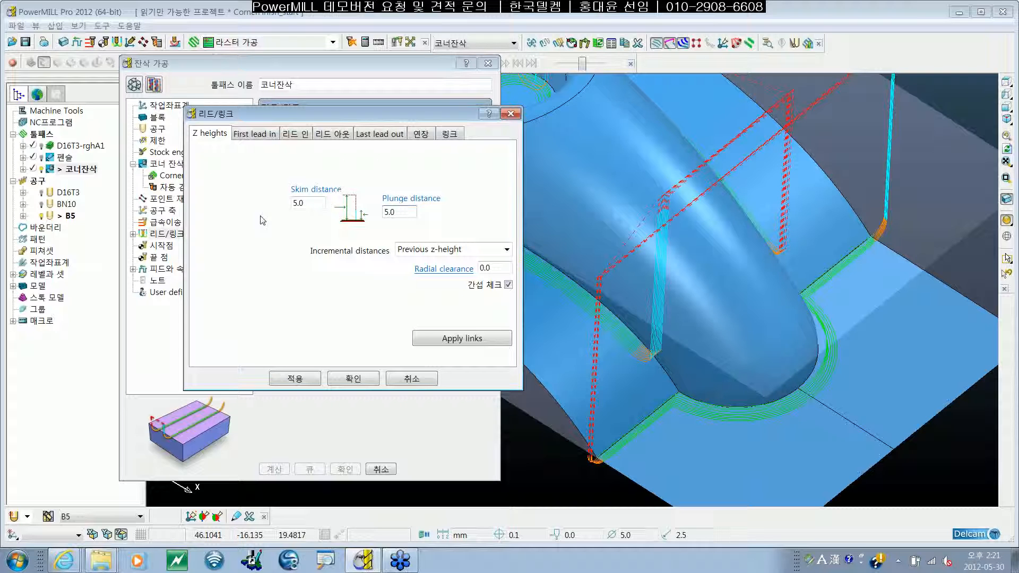
click(434, 341)
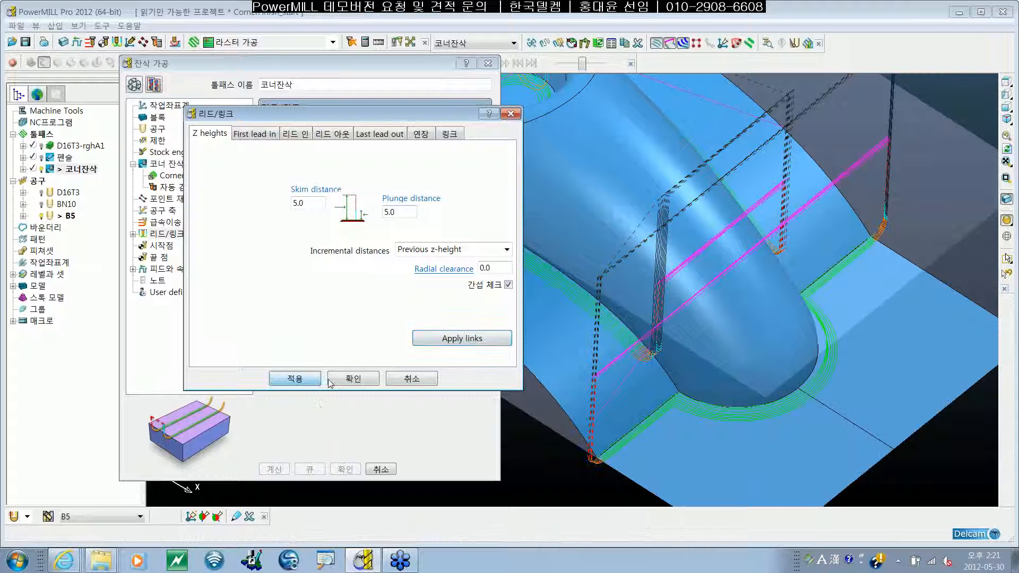
click(354, 379)
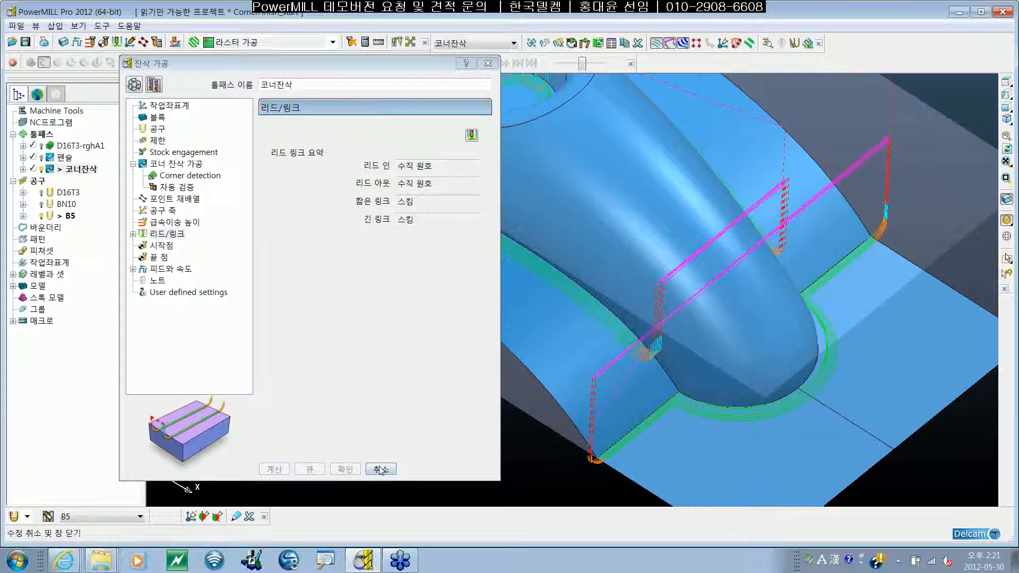
click(380, 469)
- Examine the skim links and rapid moves of the 코너잔삭 toolpath over the whole model from several angles
shift+middle_drag(669, 374, 658, 393)
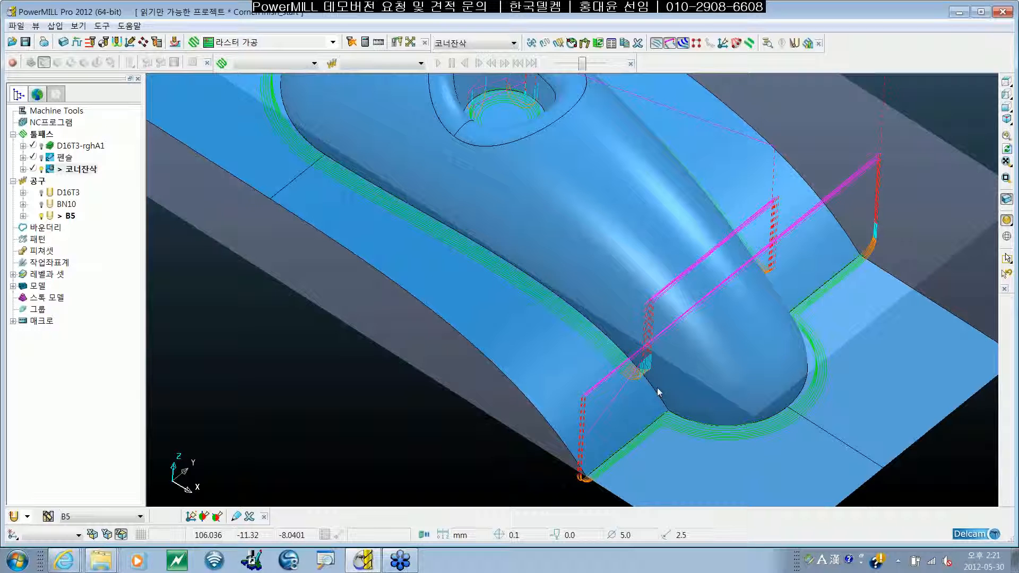
scroll(688, 370, down, 2)
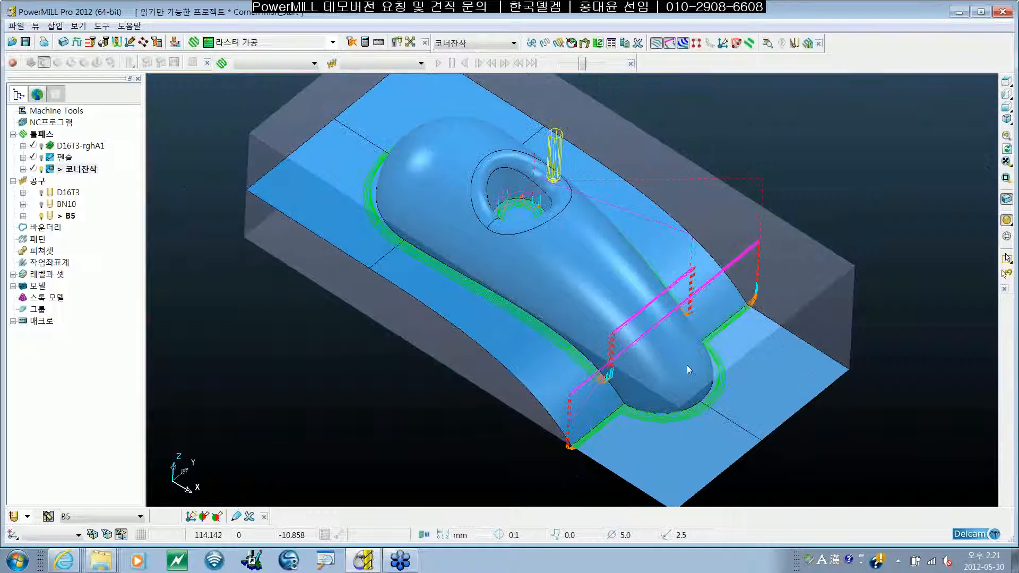
middle_drag(686, 365, 571, 314)
scroll(617, 381, up, 3)
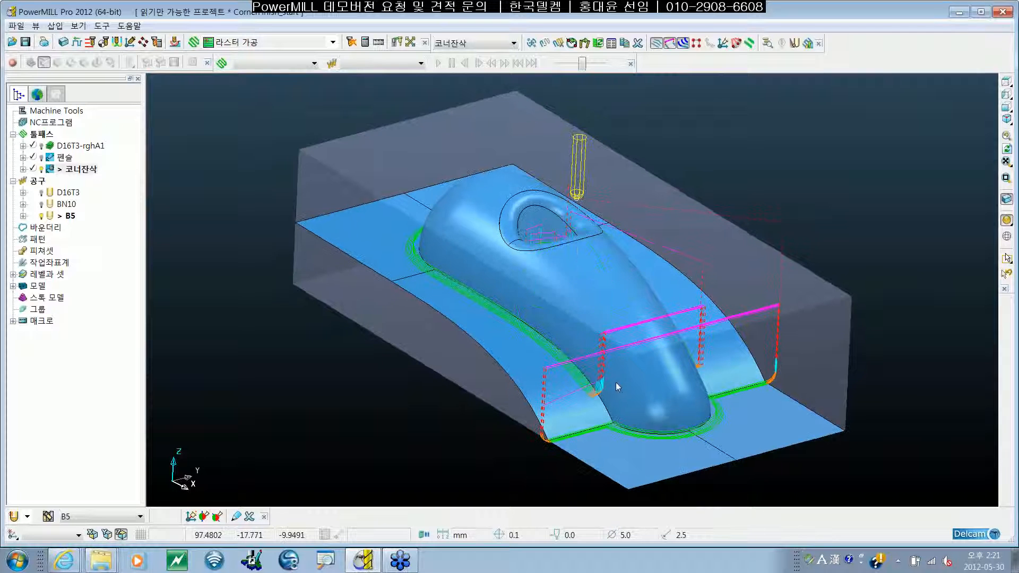
scroll(616, 382, up, 2)
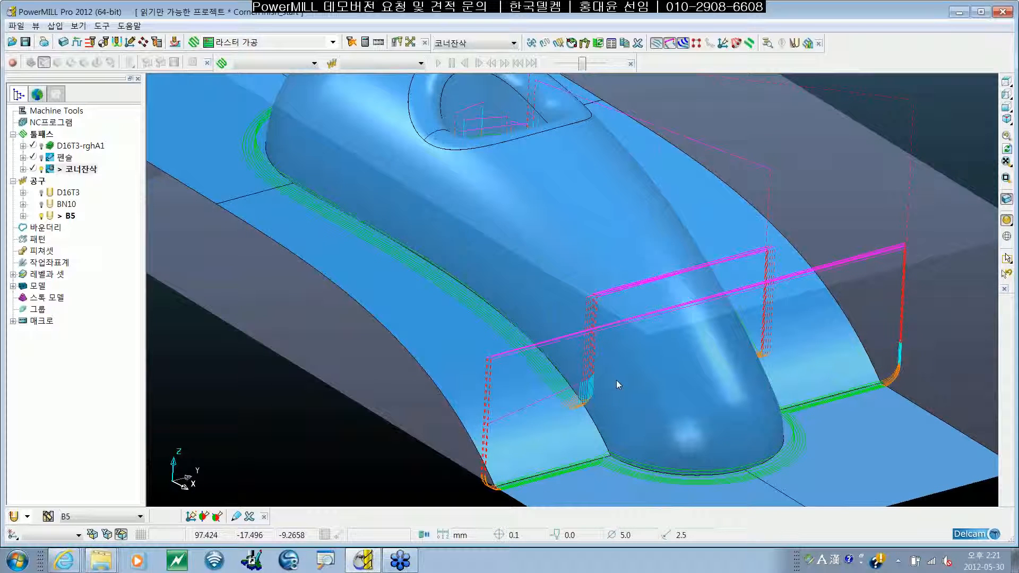
shift+middle_drag(676, 423, 637, 418)
scroll(629, 370, down, 5)
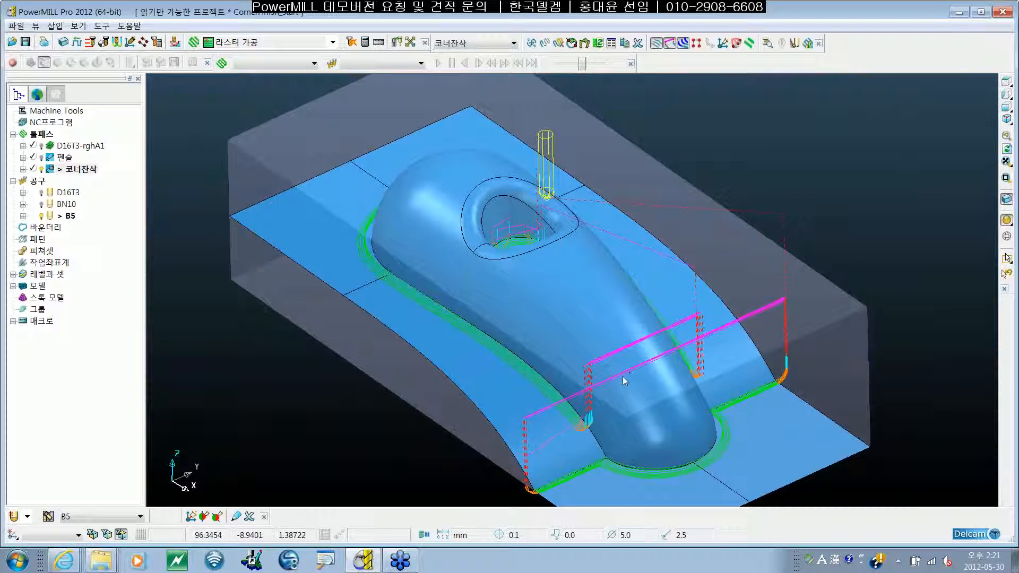
shift+middle_drag(644, 399, 638, 365)
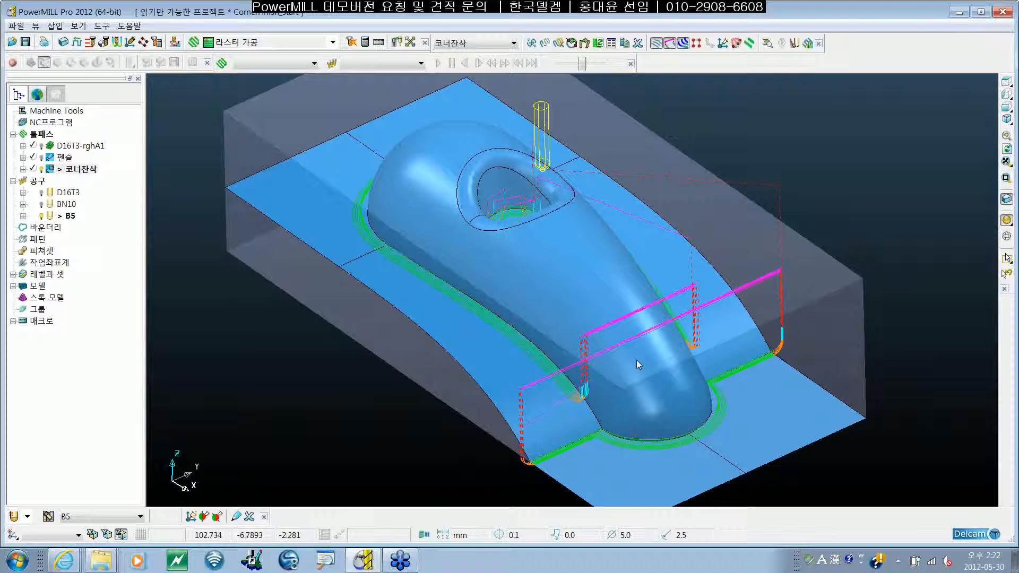
middle_drag(635, 358, 607, 355)
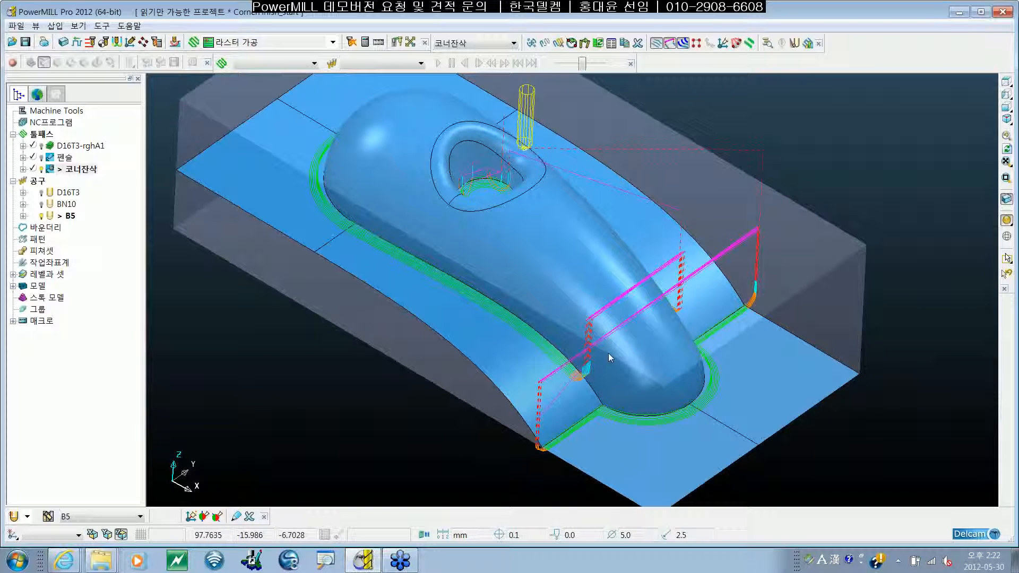
shift+middle_drag(619, 354, 635, 386)
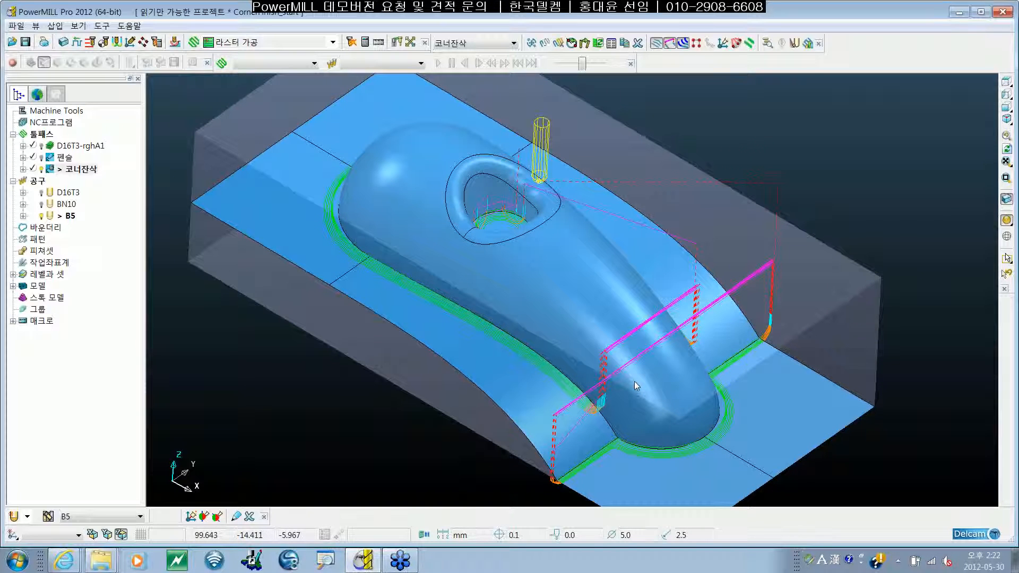
- Inspect the arc leads and plunge moves close up where the shallow passes meet the side of the body
scroll(635, 392, up, 3)
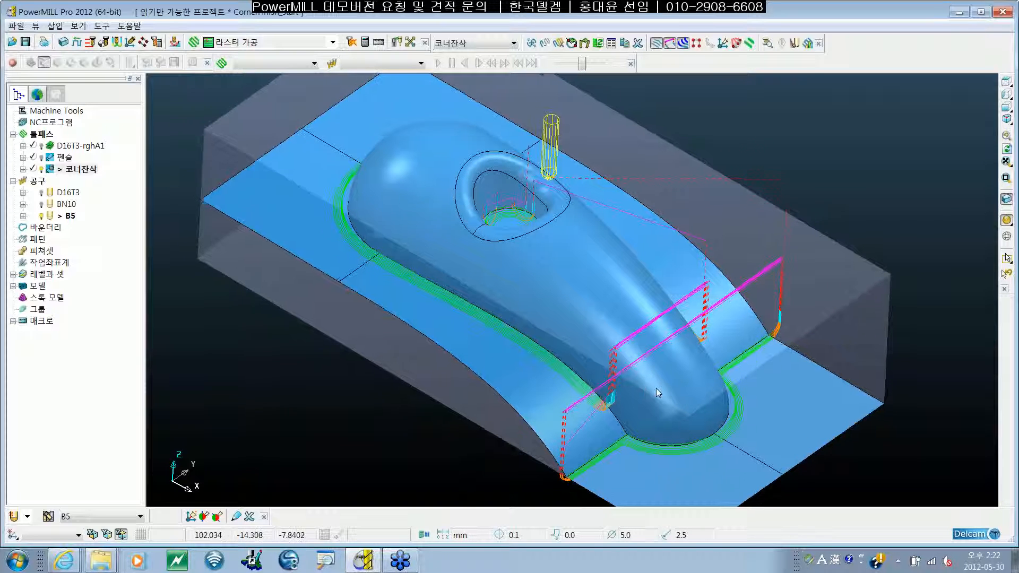
scroll(670, 425, up, 3)
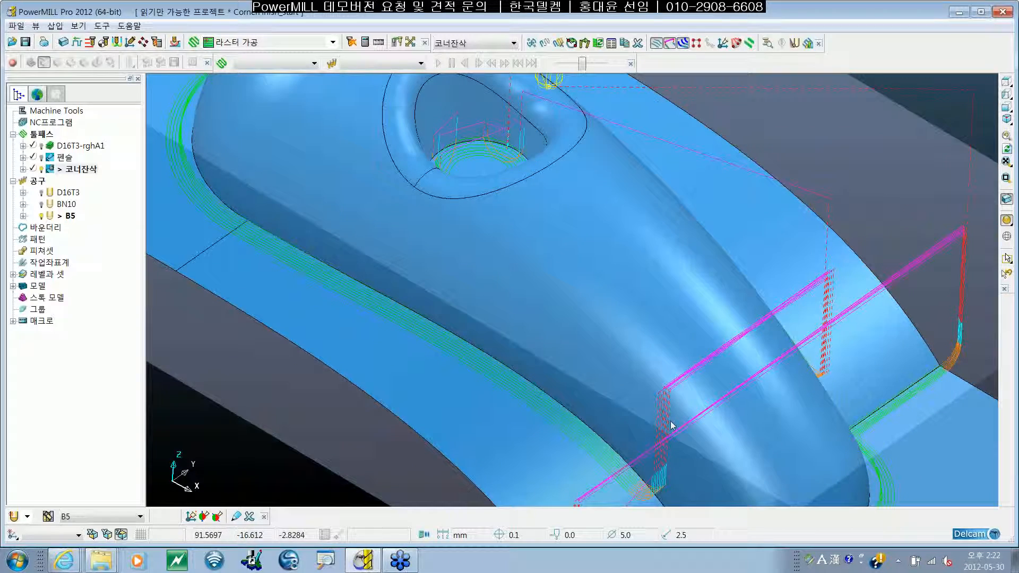
scroll(639, 380, up, 3)
scroll(558, 271, up, 3)
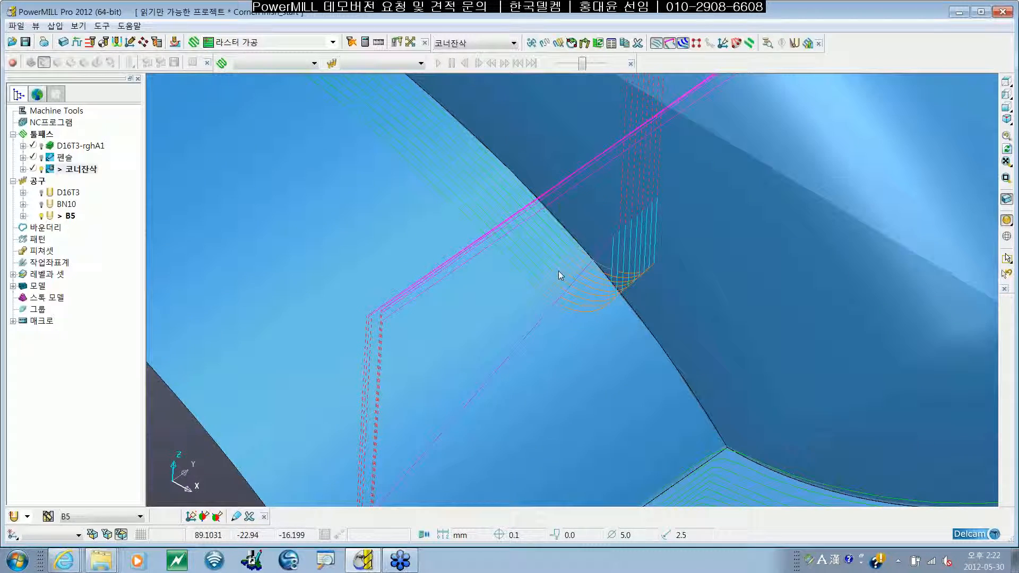
scroll(596, 386, down, 3)
scroll(642, 444, down, 3)
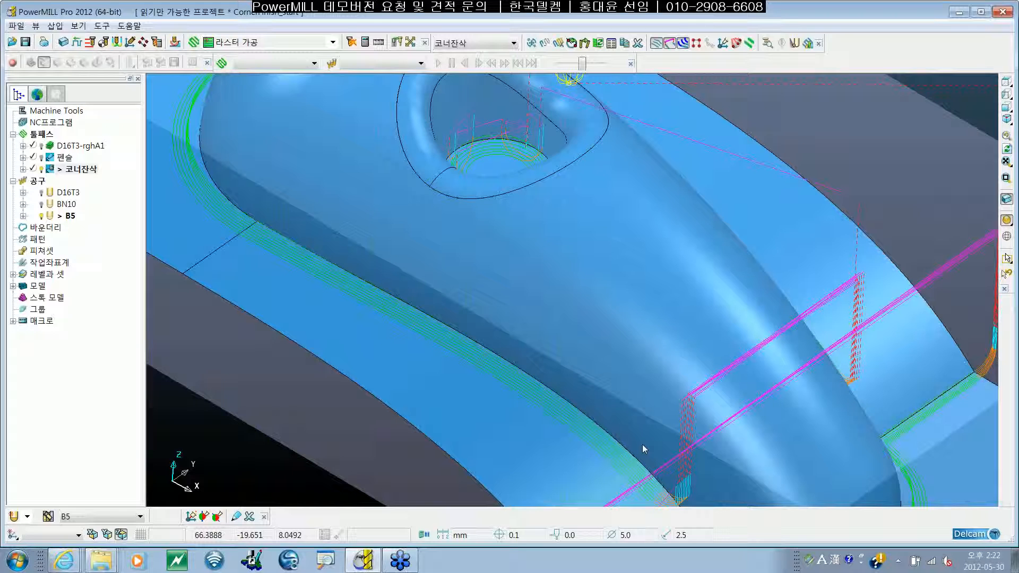
scroll(588, 327, up, 3)
scroll(642, 292, down, 5)
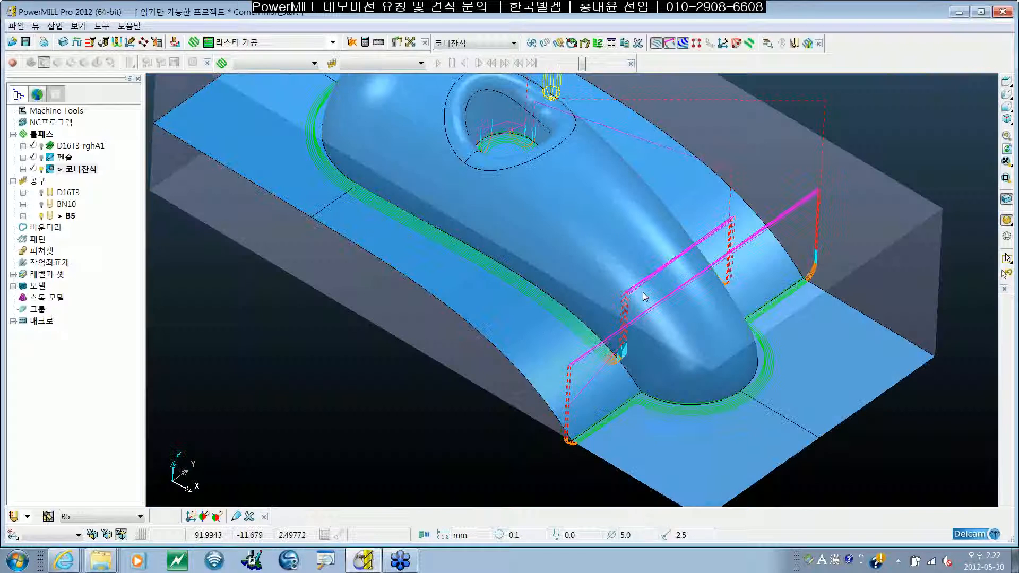
- Start simulating the 코너잔삭 toolpath with the B5 tool from the nearest point, beside the lead arcs at the side of the body
shift+middle_drag(681, 363, 698, 342)
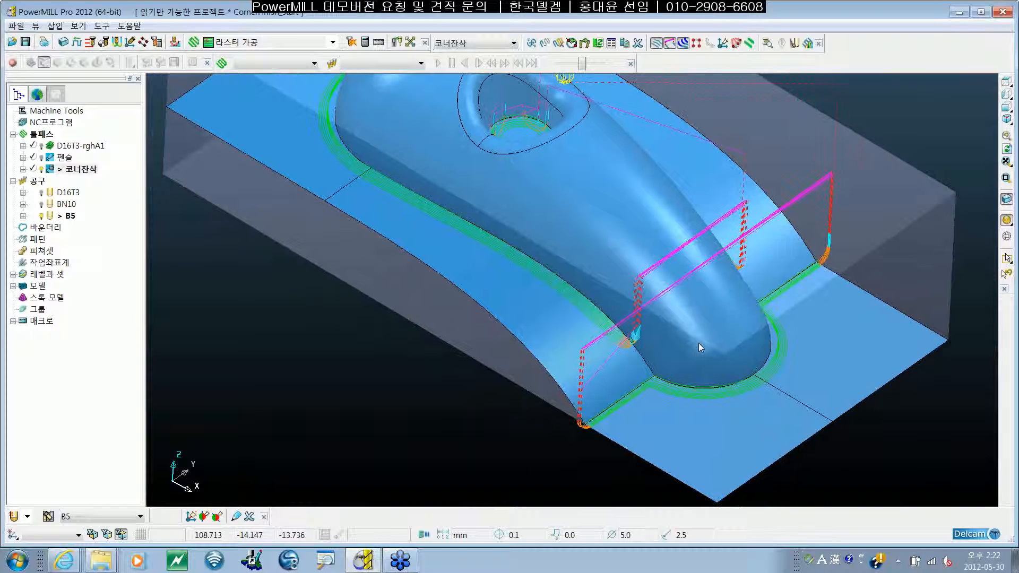
scroll(696, 339, up, 3)
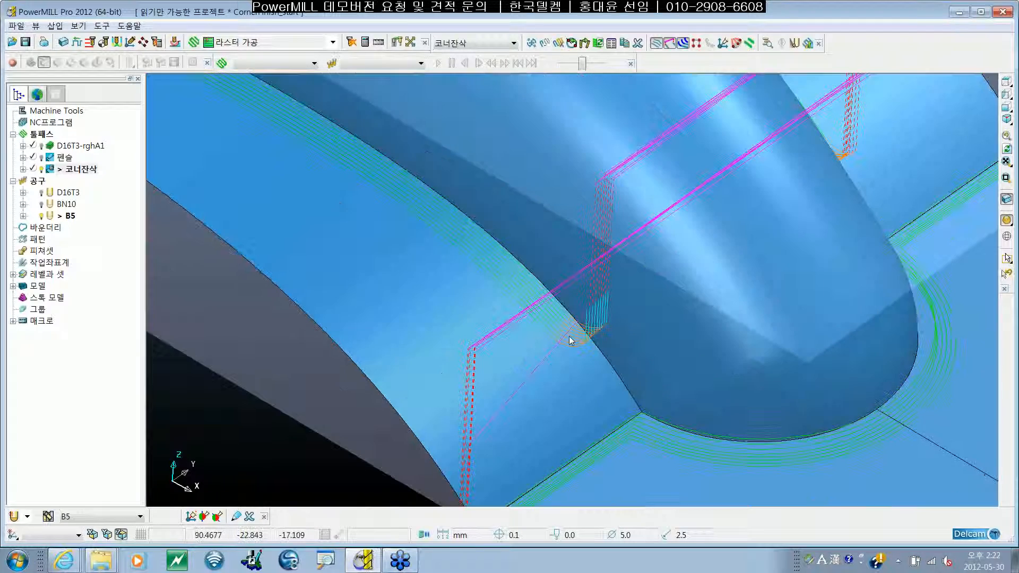
scroll(569, 339, up, 3)
shift+middle_drag(569, 339, 621, 413)
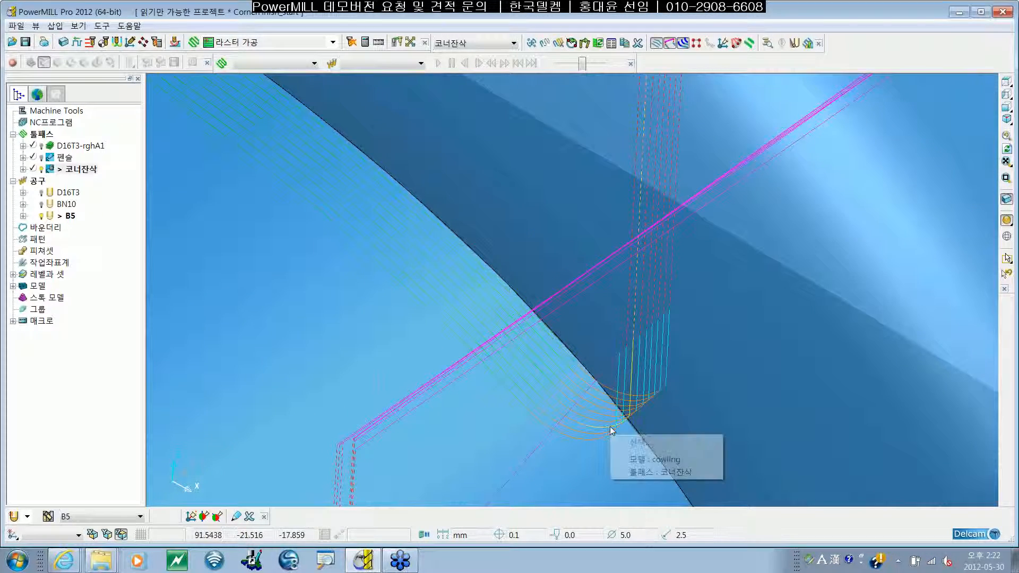
right_click(639, 474)
click(657, 57)
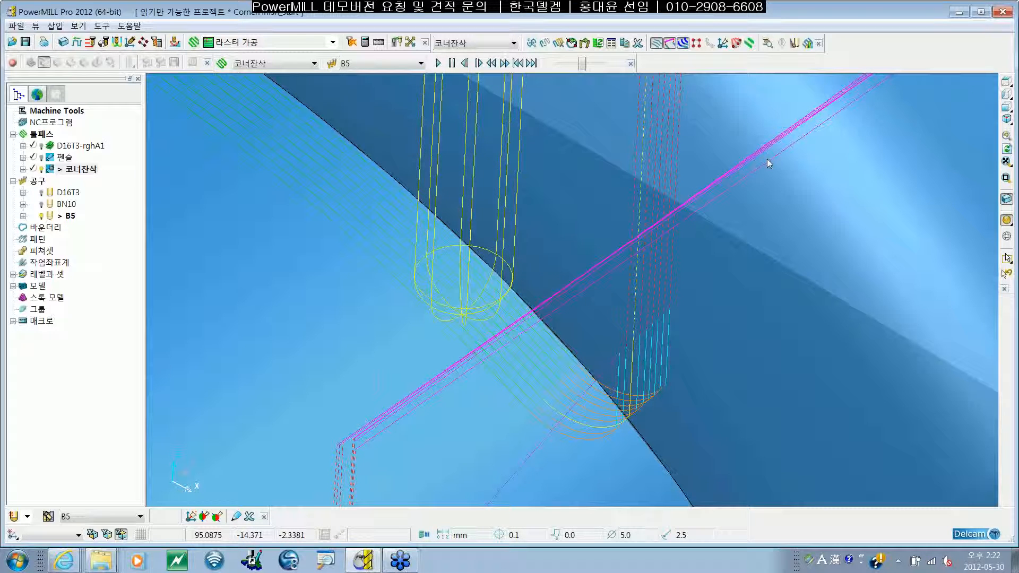
scroll(768, 248, down, 3)
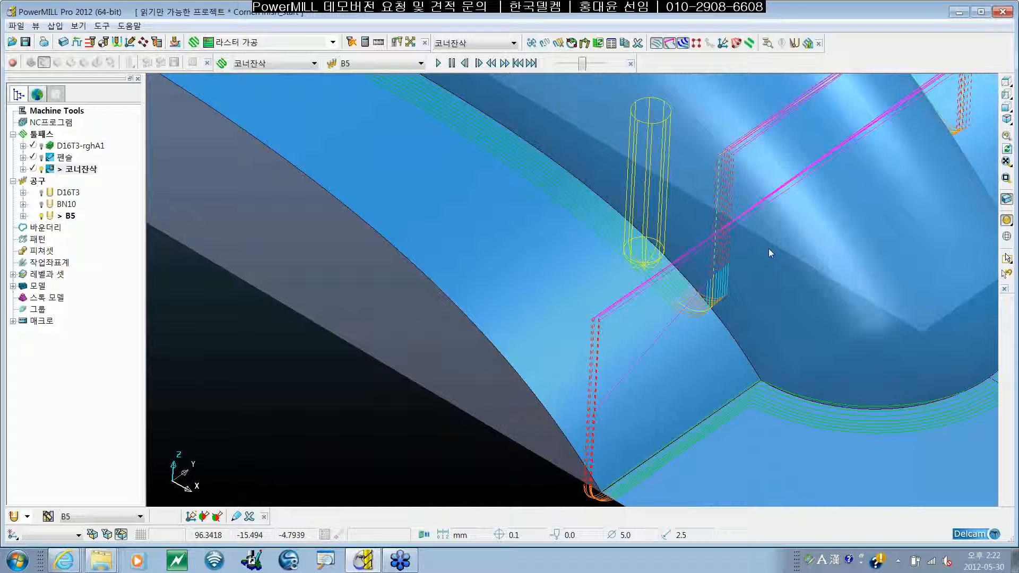
scroll(768, 249, down, 5)
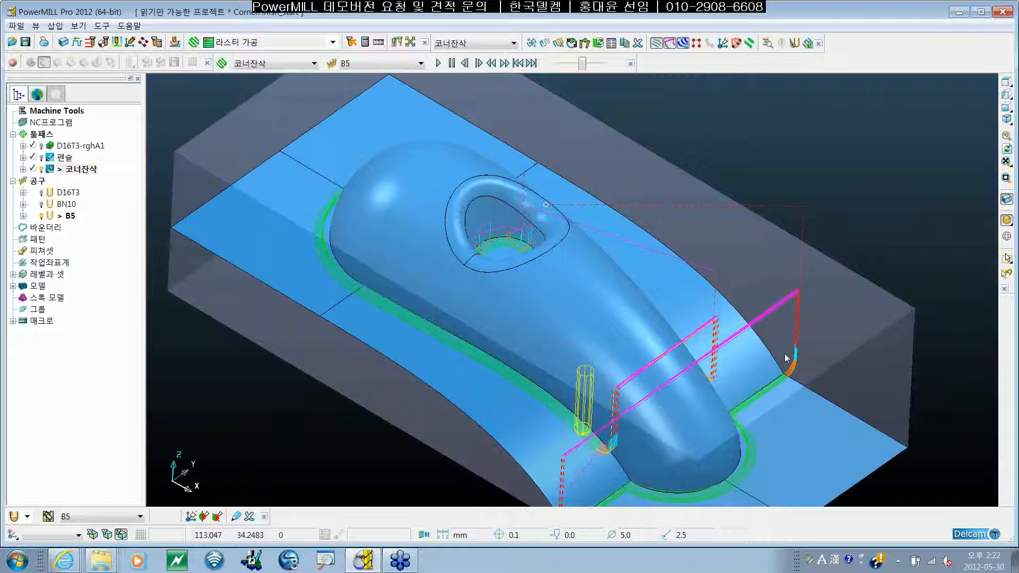